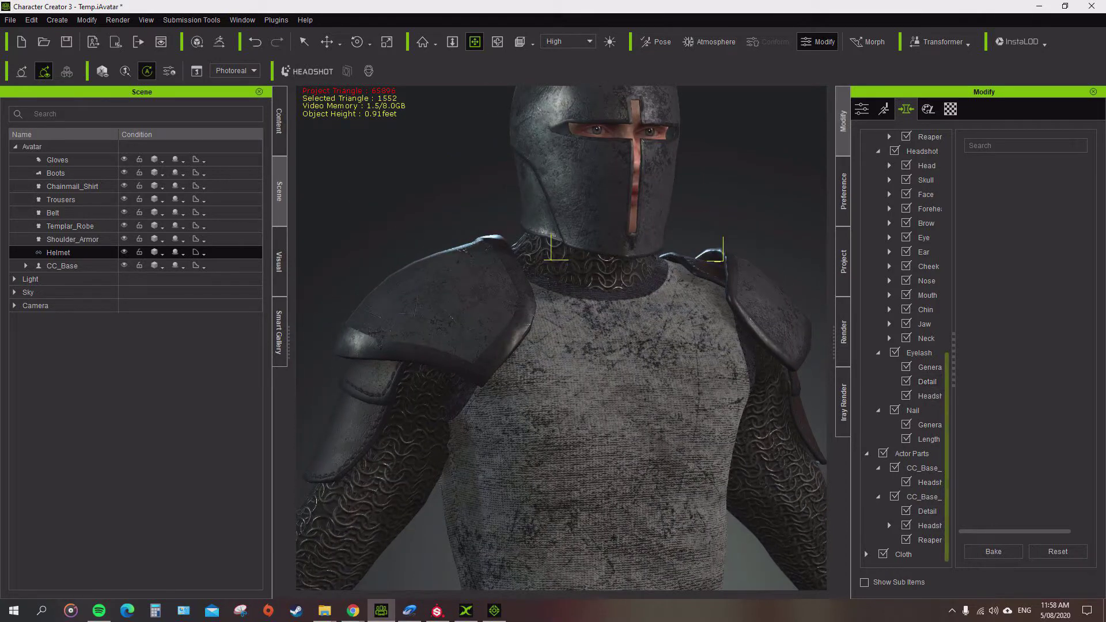
Select the Shoulder_Armor and start editing its skin weights
scroll(905, 346, "up", 5)
left_click(862, 109)
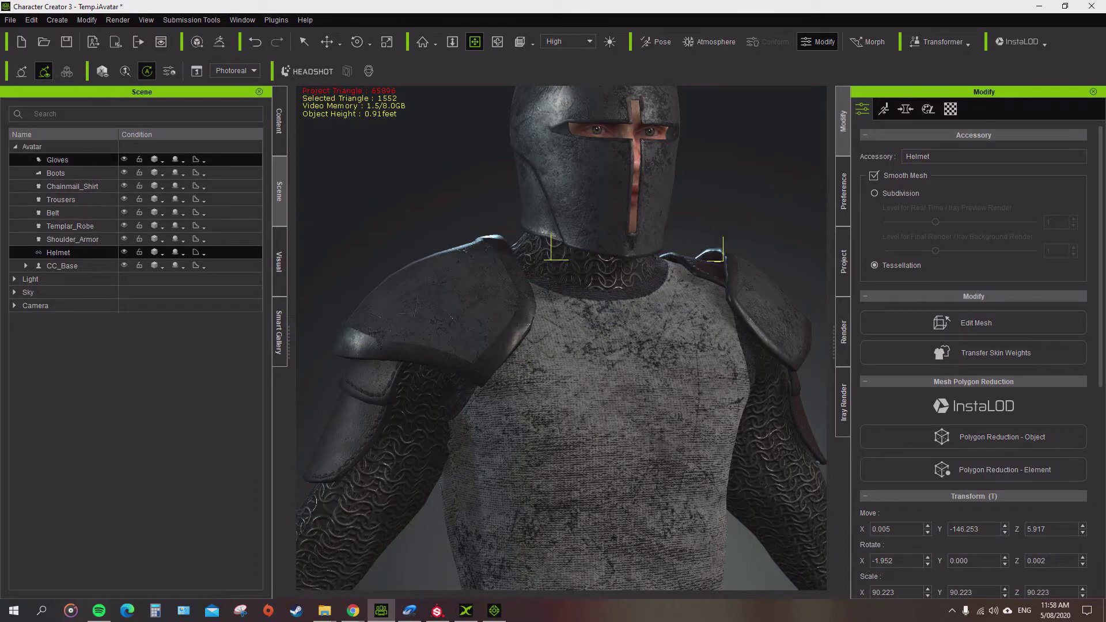
left_click(57, 159)
scroll(562, 339, "down", 2)
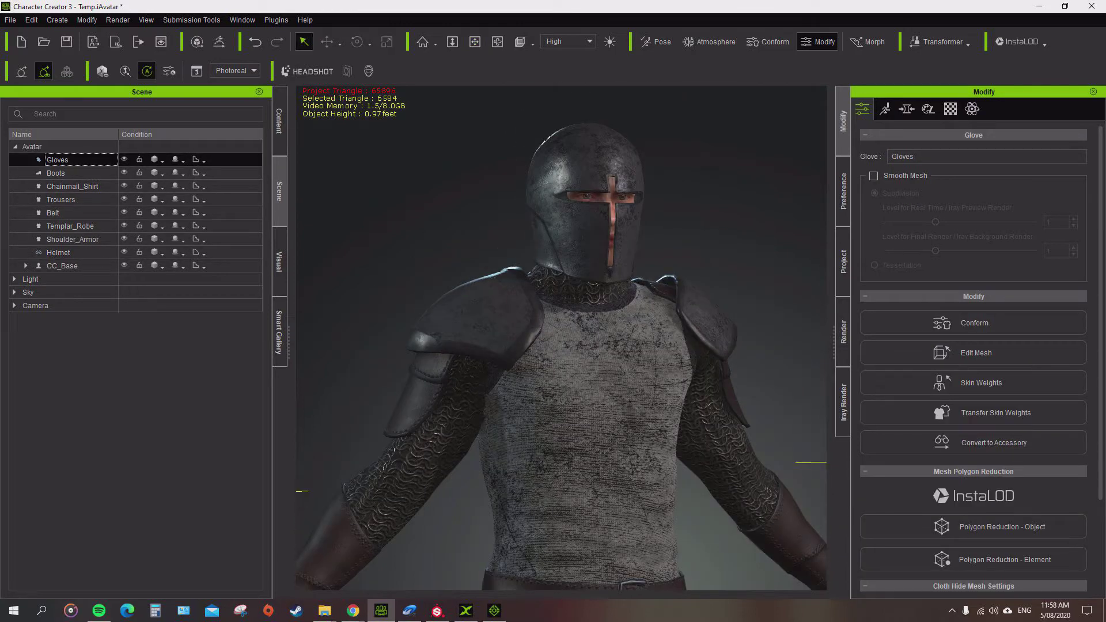
left_click(475, 42)
left_click_drag(519, 346, 679, 346)
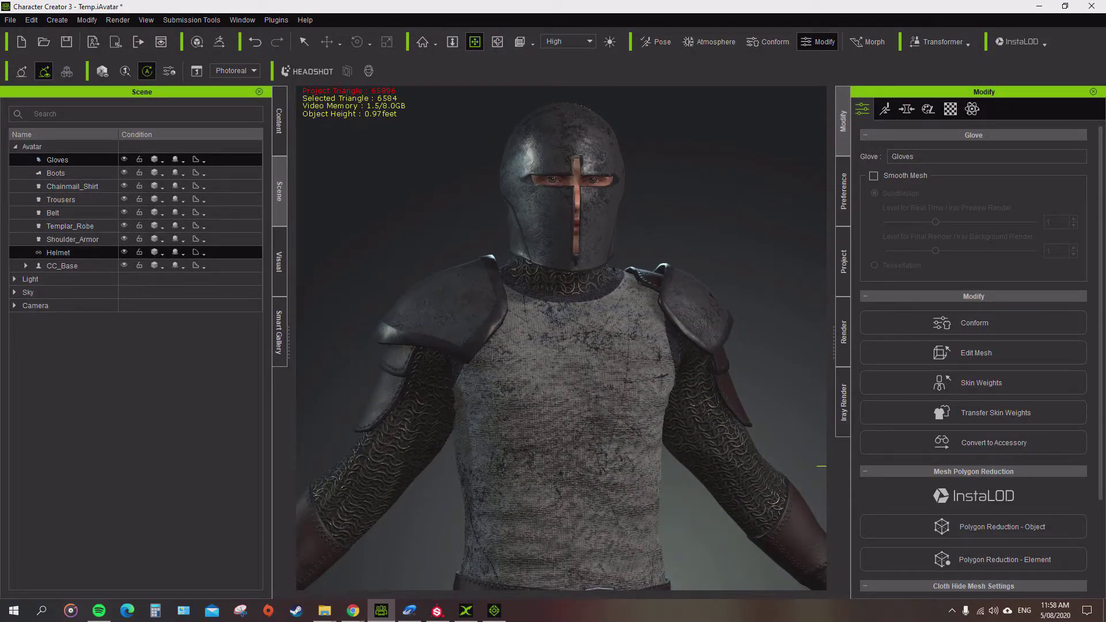
left_click(73, 240)
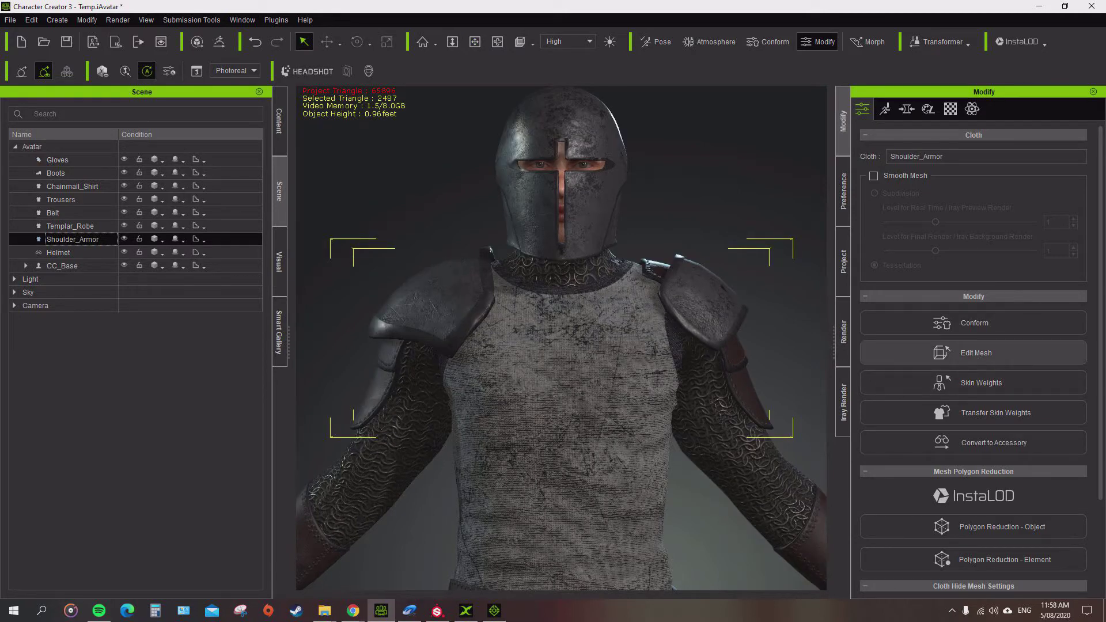
left_click(981, 383)
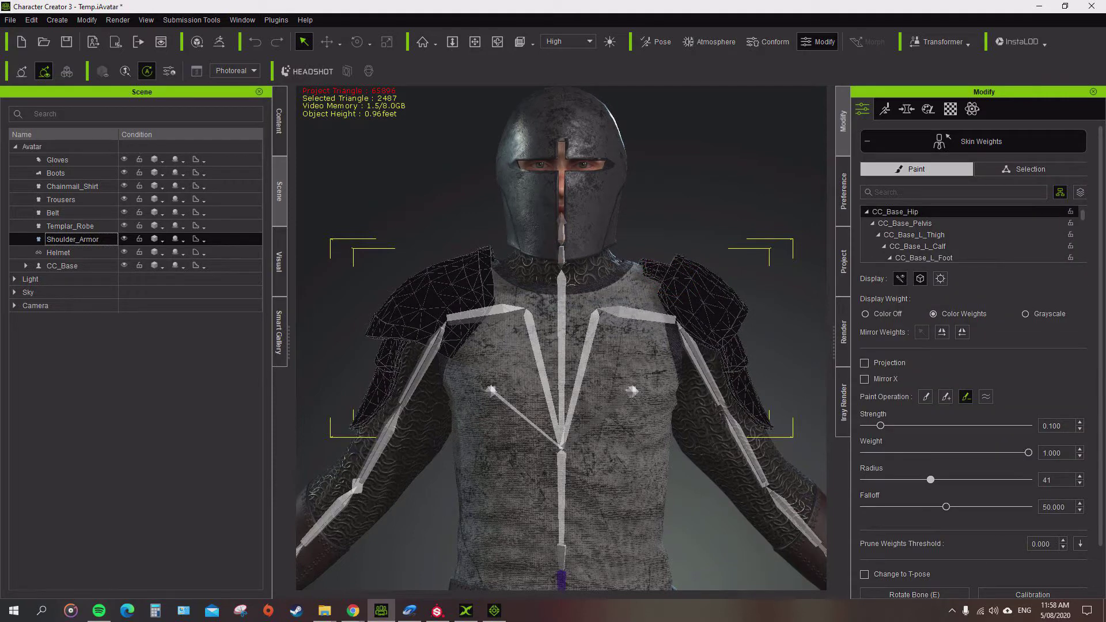
Subtract the CC_Base_NeckTwist02 bone's weight from the inner neck-side edge of the character's right shoulder armor
left_click(561, 219)
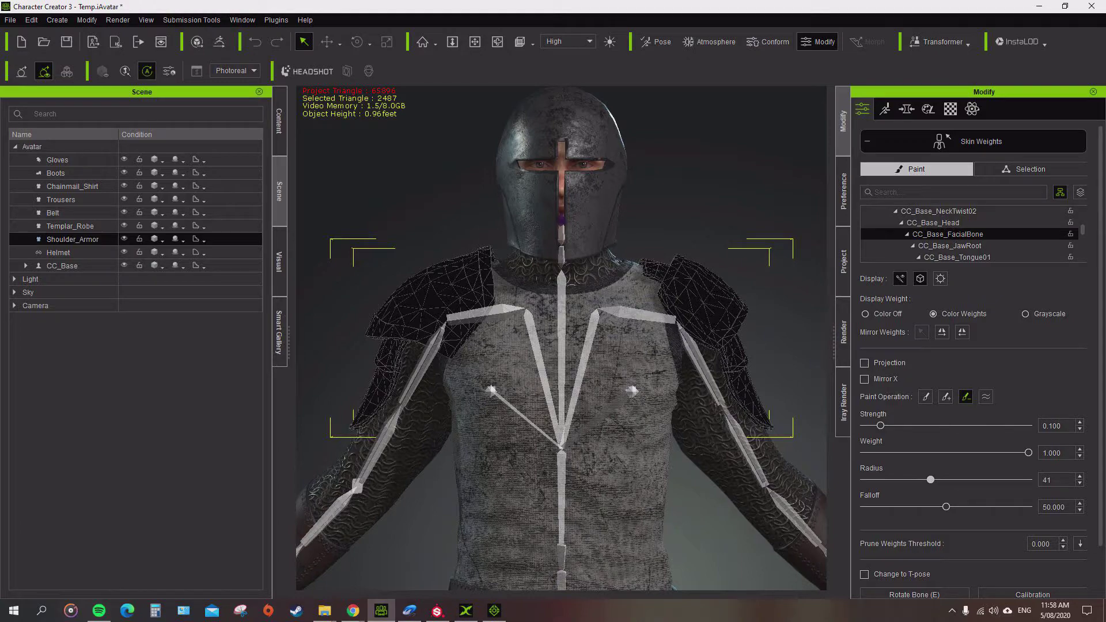
left_click(938, 211)
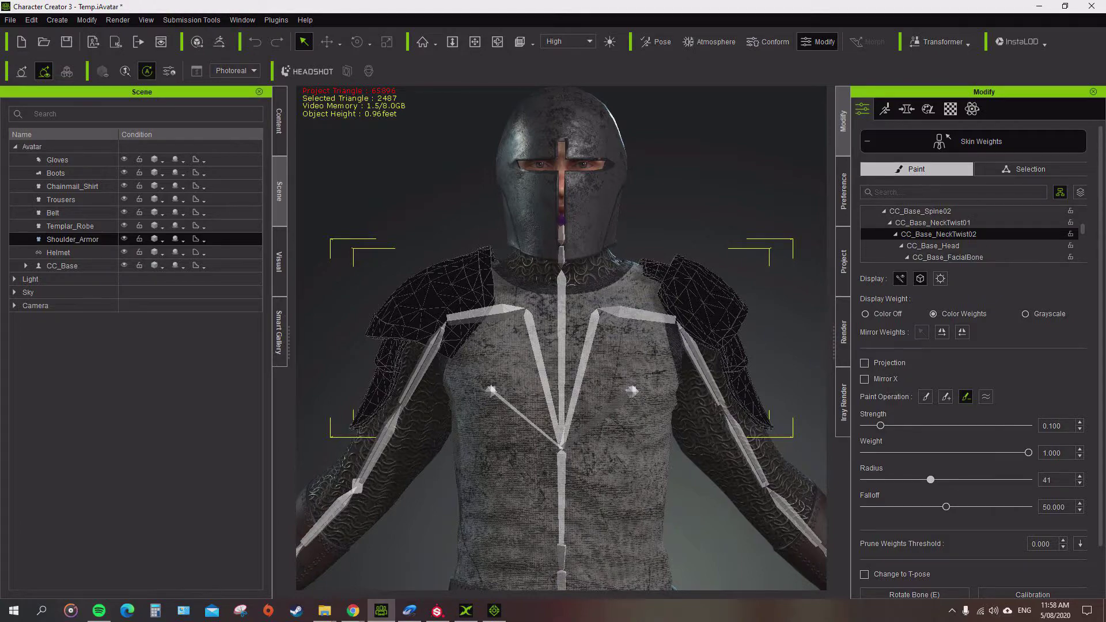
key("f")
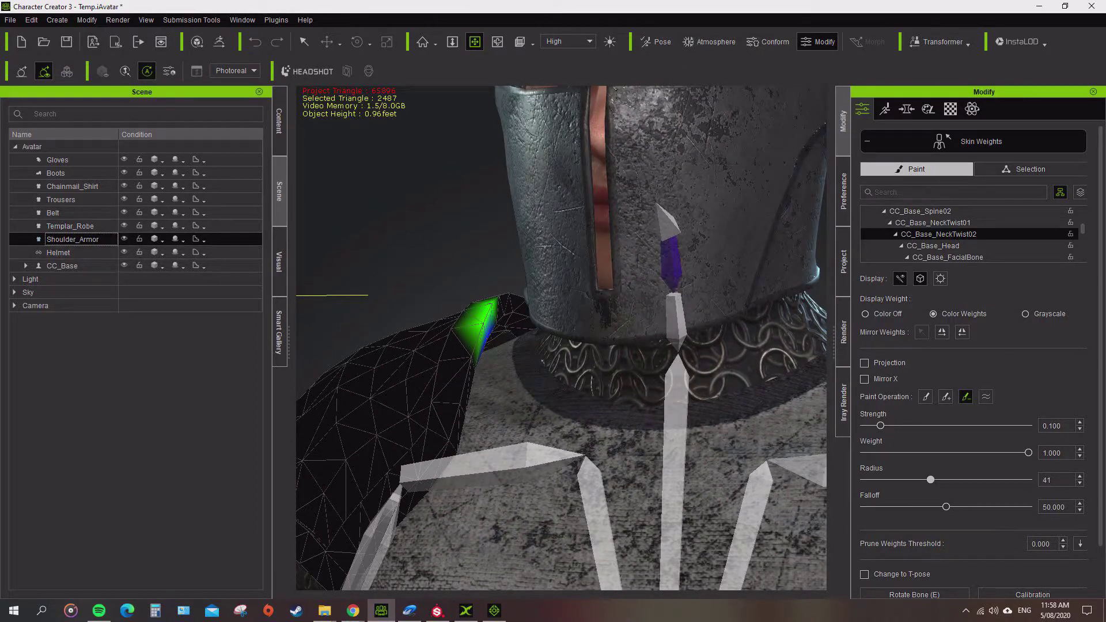
left_click(304, 42)
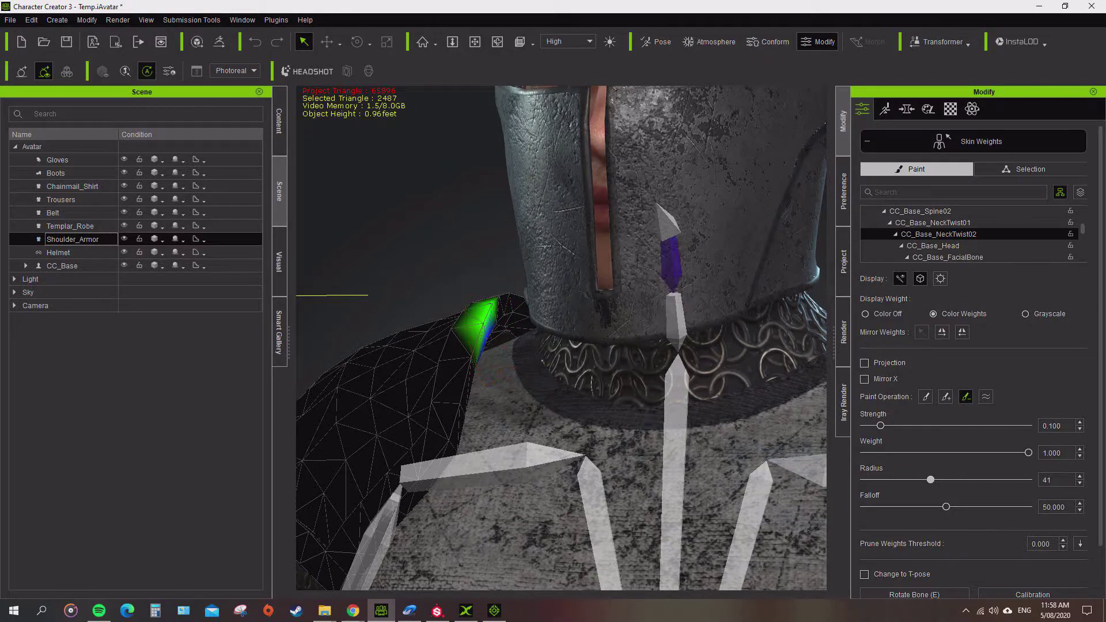
scroll(357, 295, "down", 4)
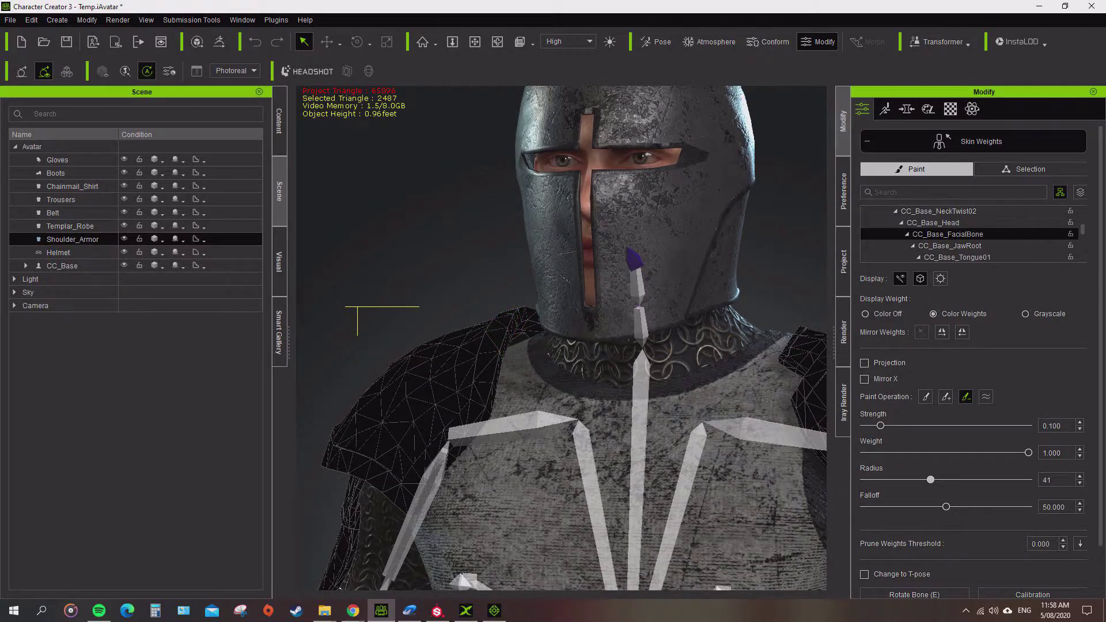
left_click(507, 332, "ctrl")
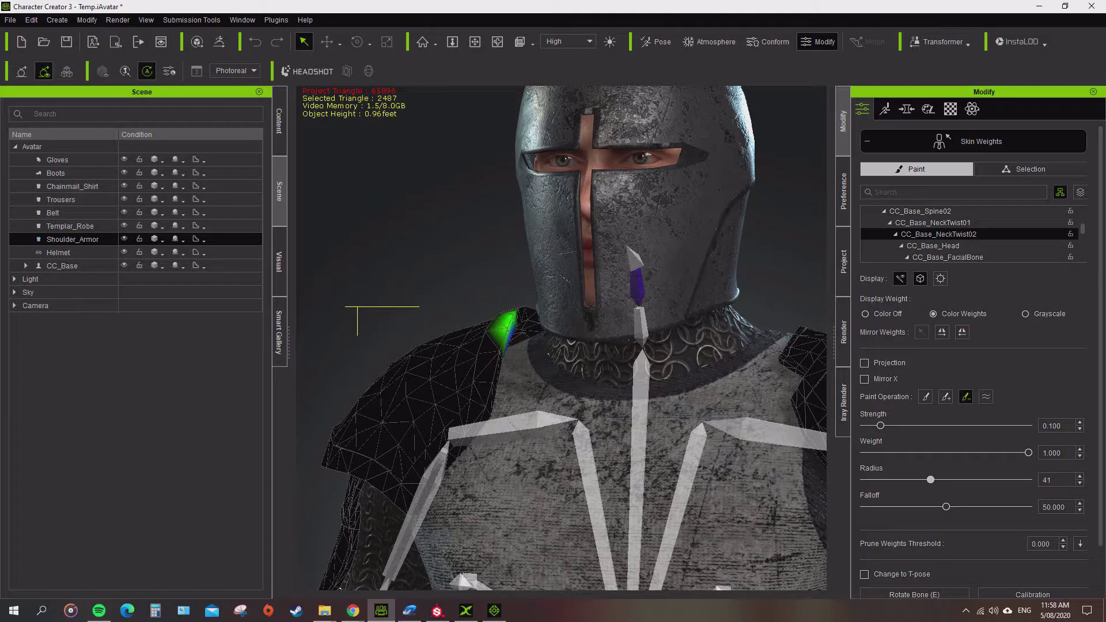
right_click_drag(518, 345, 576, 358)
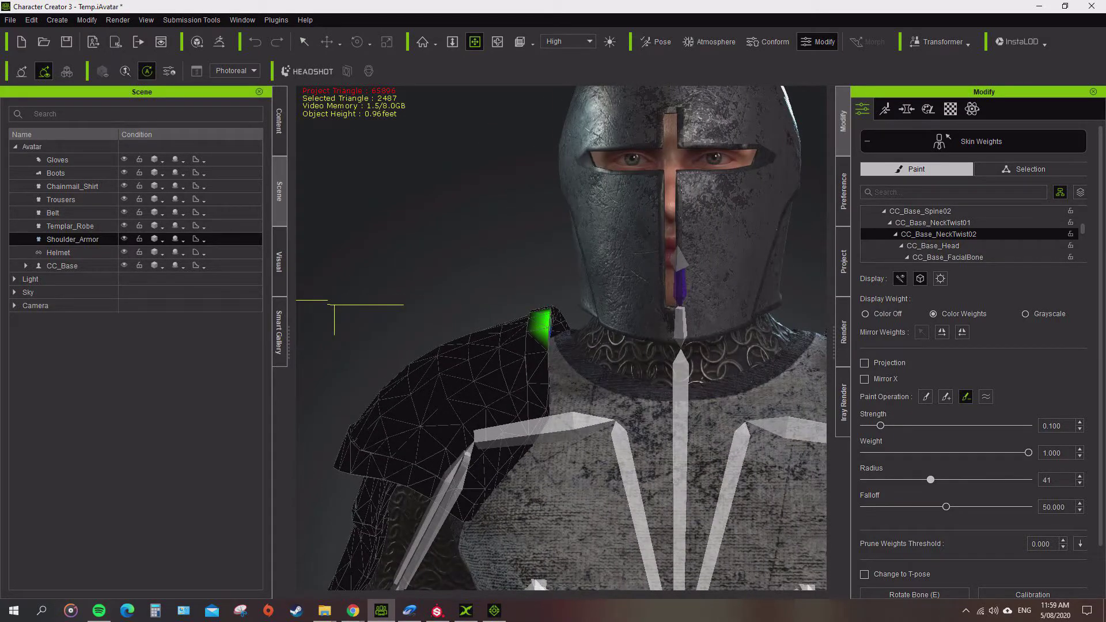
right_click_drag(576, 357, 611, 359)
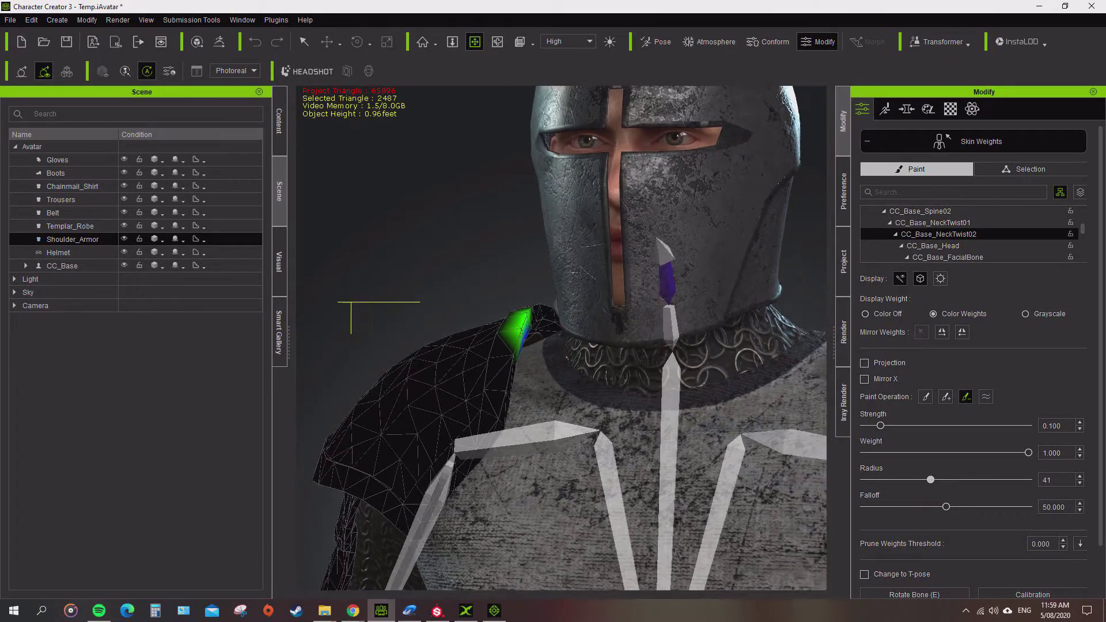
key("q")
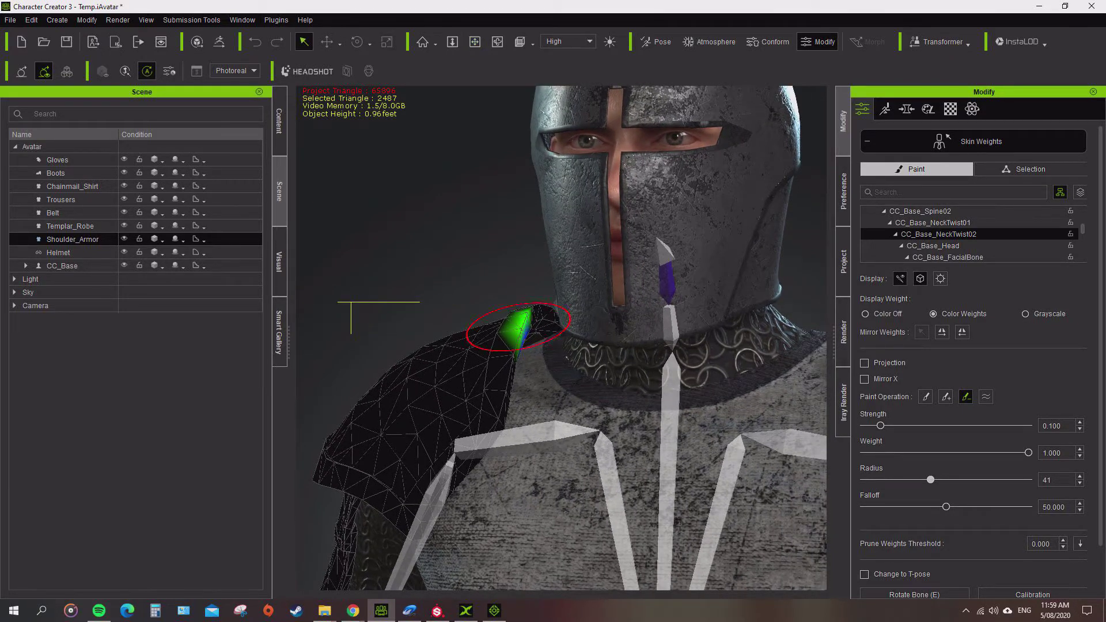
mouse_move(490, 340)
left_mouse_down()
mouse_move(518, 328)
mouse_move(478, 328)
mouse_move(523, 326)
left_mouse_up()
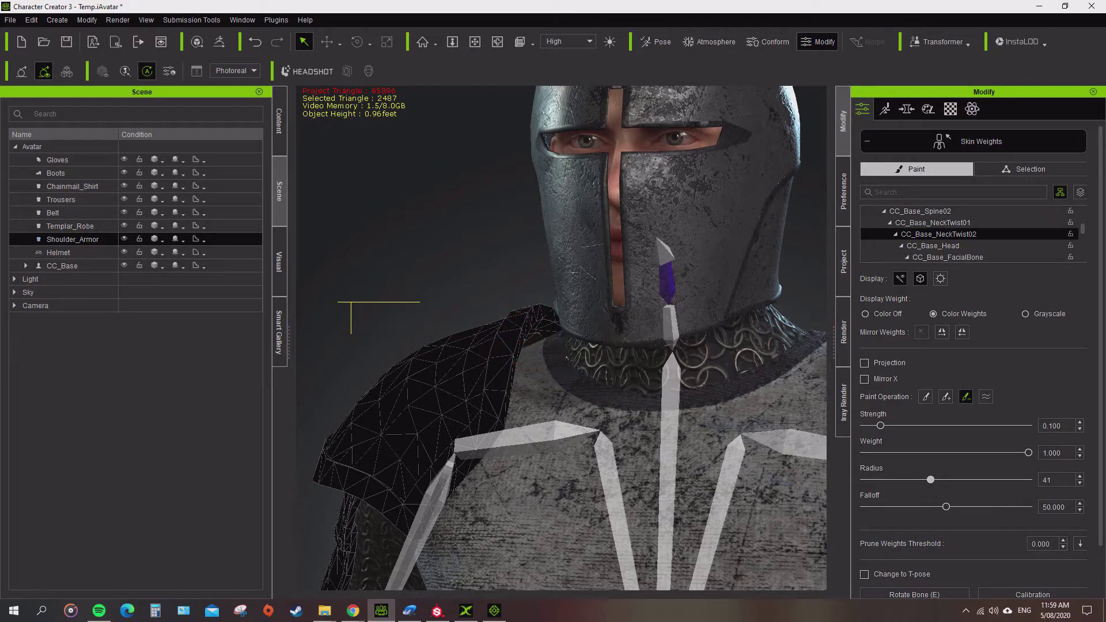
Subtract the CC_Base_NeckTwist01 bone's weight from the neck-side edge of the character's right shoulder armor, front and back
right_click_drag(576, 357, 827, 372)
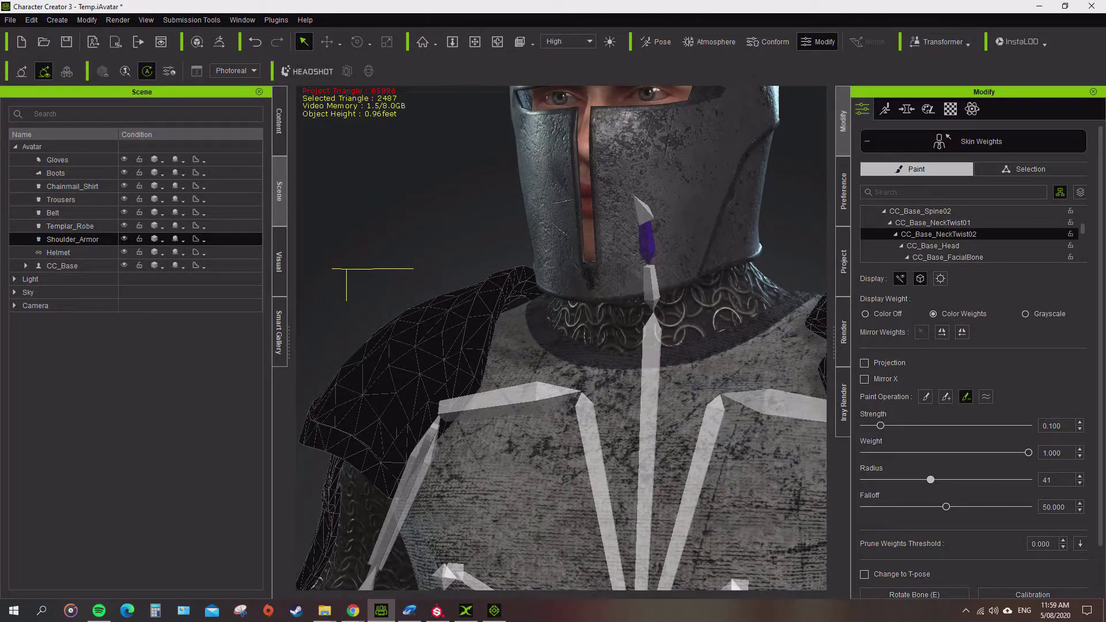
left_click(651, 282)
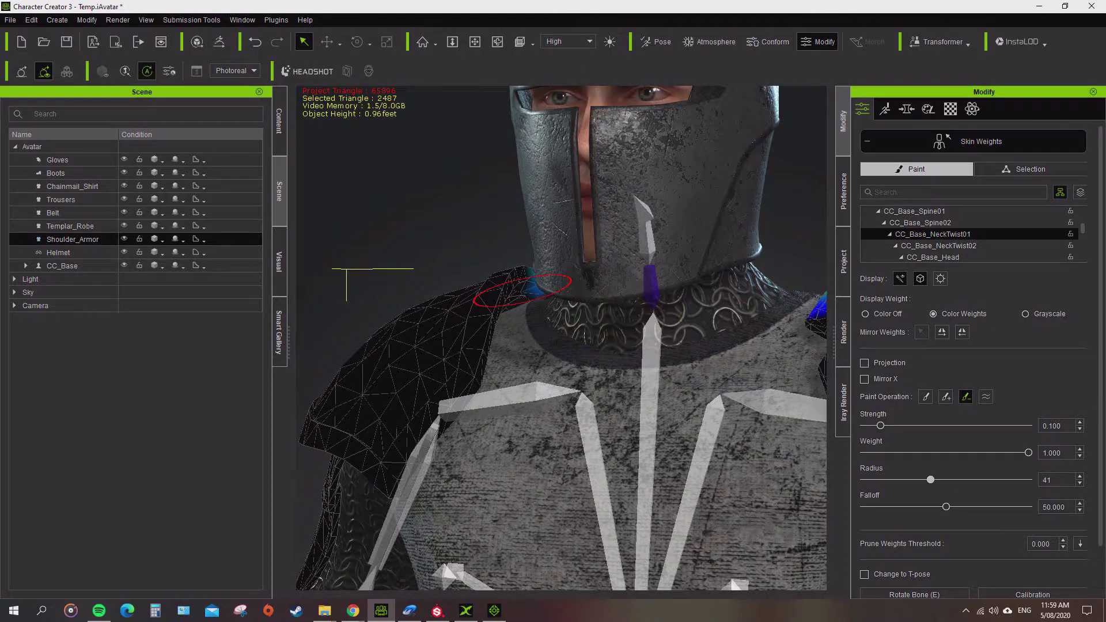
right_click_drag(519, 346, 726, 346)
right_click_drag(553, 345, 680, 346)
key("q")
mouse_move(582, 346)
left_mouse_down()
mouse_move(622, 368)
mouse_move(592, 320)
mouse_move(642, 372)
left_mouse_up()
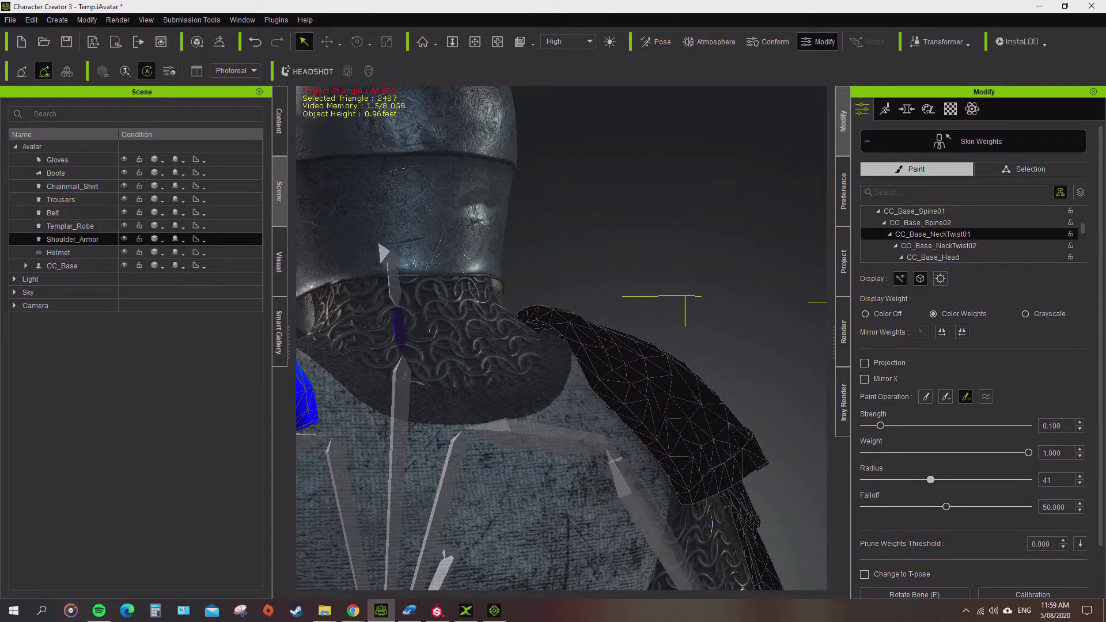
Subtract the remaining CC_Base_NeckTwist01 weight from the character's left shoulder armor, working from behind
right_click_drag(553, 346, 674, 345)
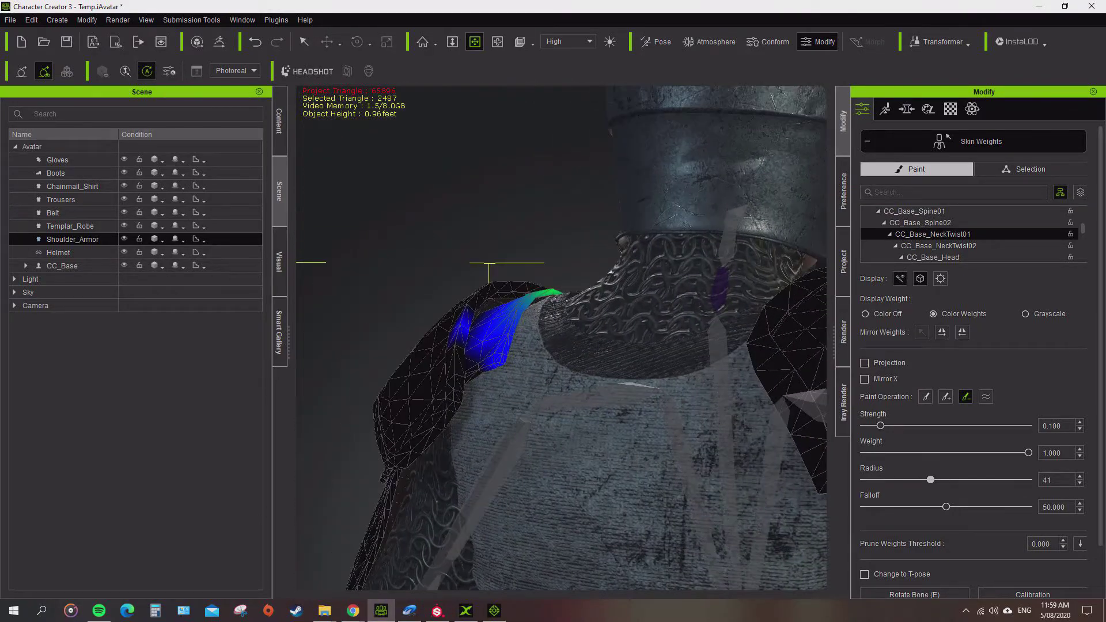
key("q")
mouse_move(495, 346)
left_mouse_down()
mouse_move(457, 309)
mouse_move(550, 291)
left_mouse_up()
right_click_drag(553, 346, 657, 328)
left_click(500, 349)
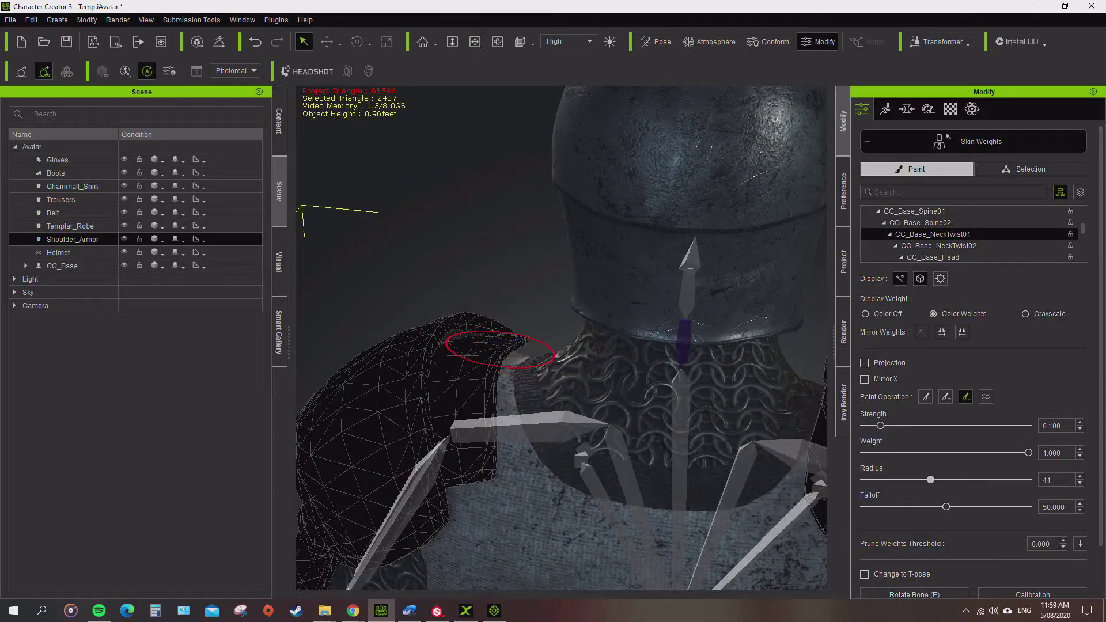
Smooth the CC_Base_Spine02 bone's weights across the character's right shoulder armor
left_click(920, 223)
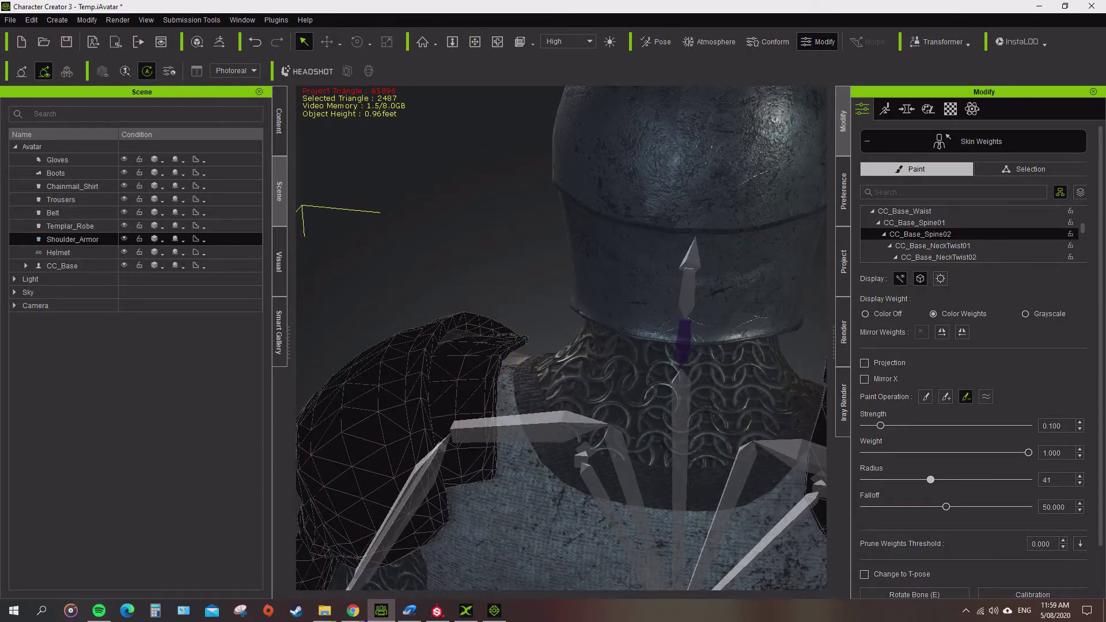
scroll(561, 338, "down", 3)
right_click_drag(553, 346, 686, 332)
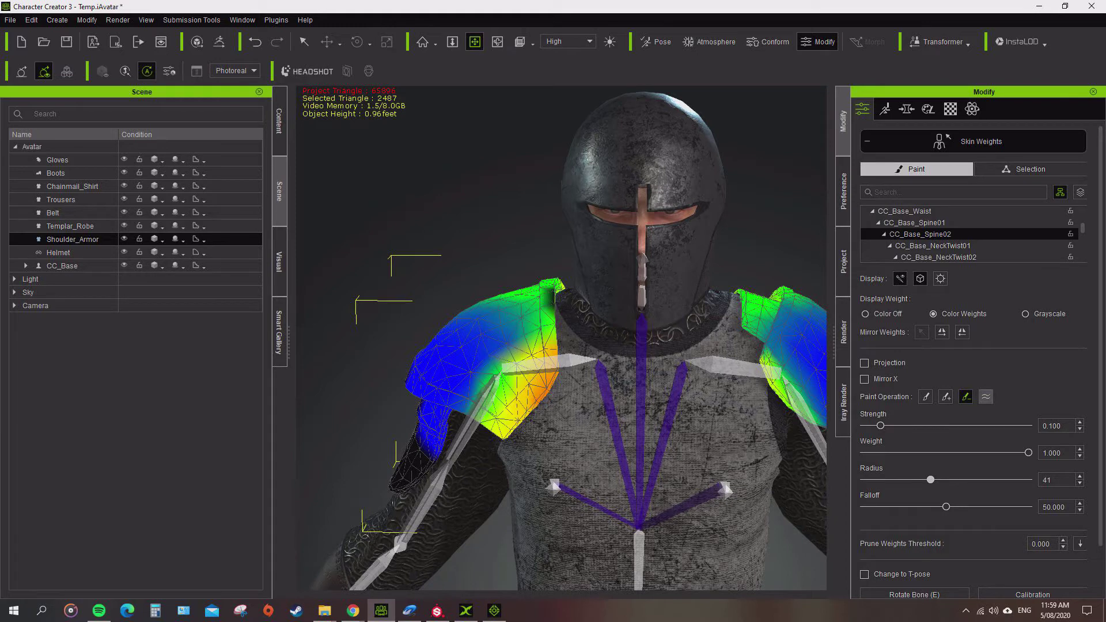
left_click(986, 396)
key("q")
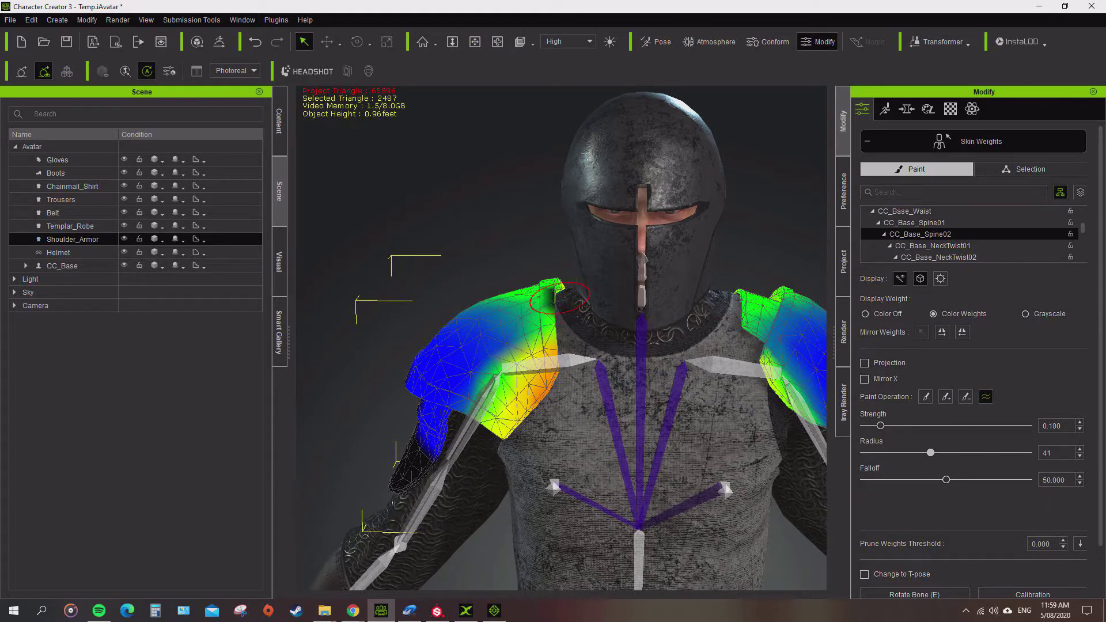
mouse_move(559, 298)
left_mouse_down()
mouse_move(452, 384)
mouse_move(464, 401)
left_mouse_up()
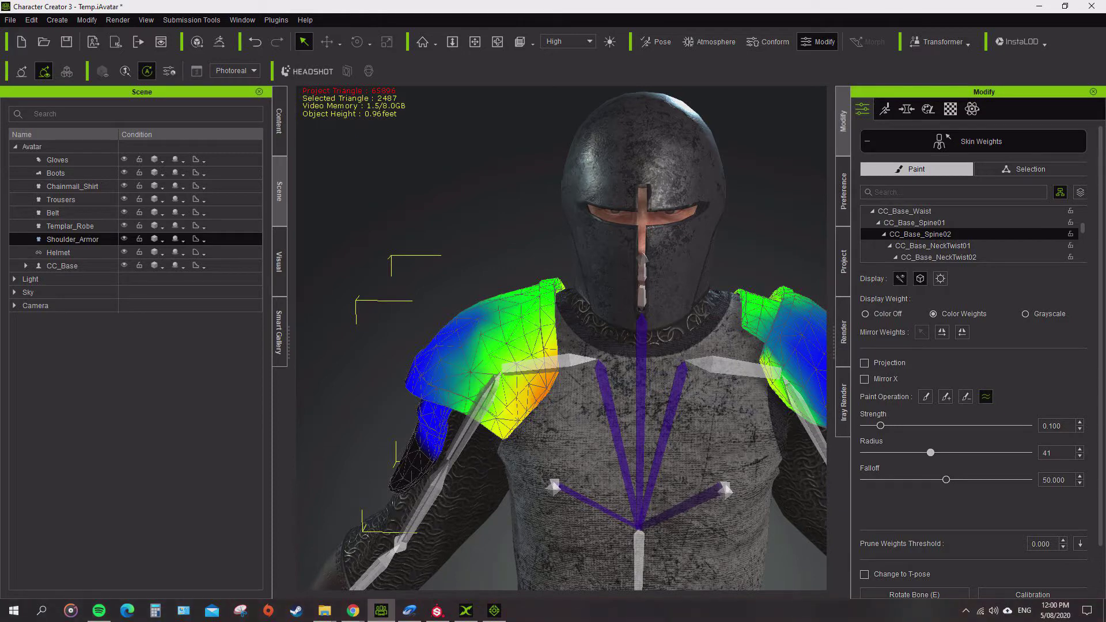
mouse_move(440, 344)
left_mouse_down()
mouse_move(484, 323)
mouse_move(467, 363)
mouse_move(489, 329)
left_mouse_up()
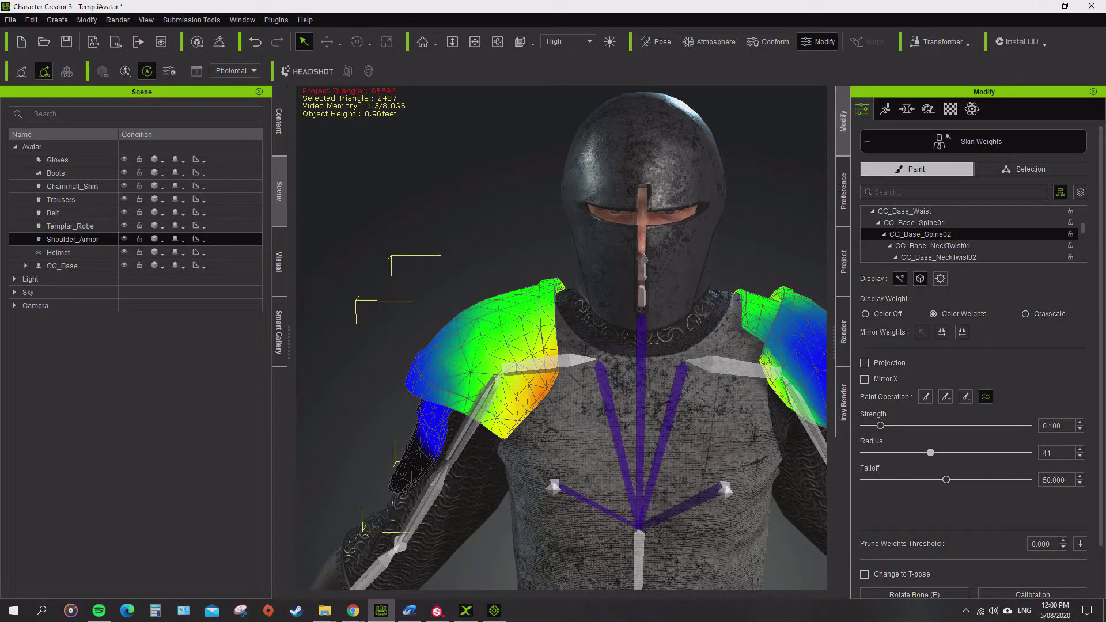
Smooth the CC_Base_Spine02 bone's weights across the character's left shoulder armor
left_click_drag(769, 320, 778, 372)
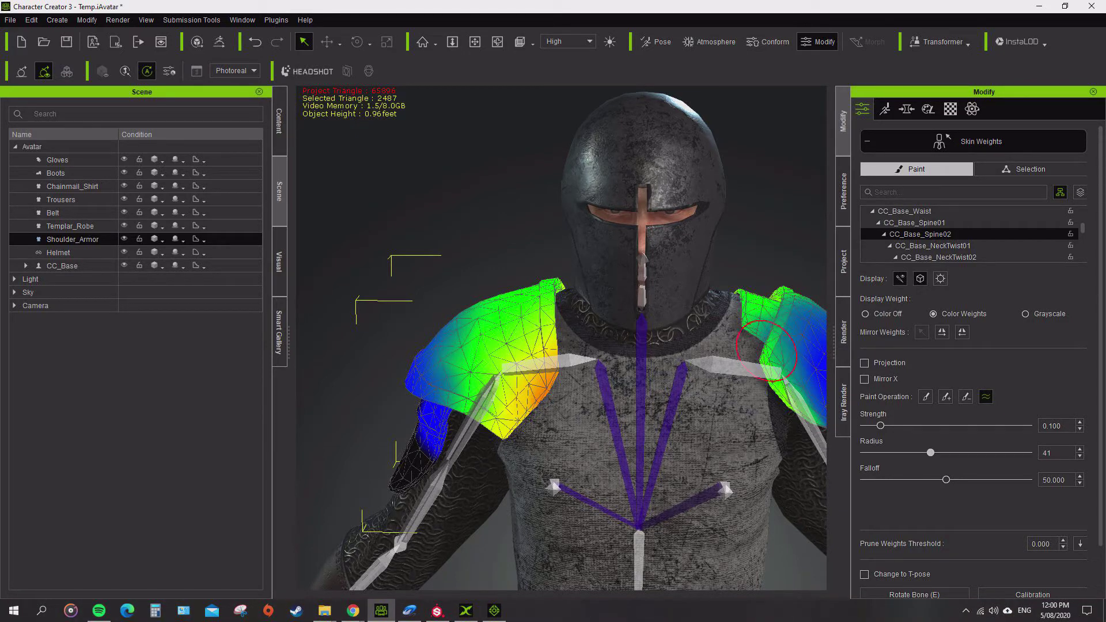
mouse_move(561, 346)
right_mouse_down()
mouse_move(634, 346)
mouse_move(518, 346)
mouse_move(571, 346)
right_mouse_up()
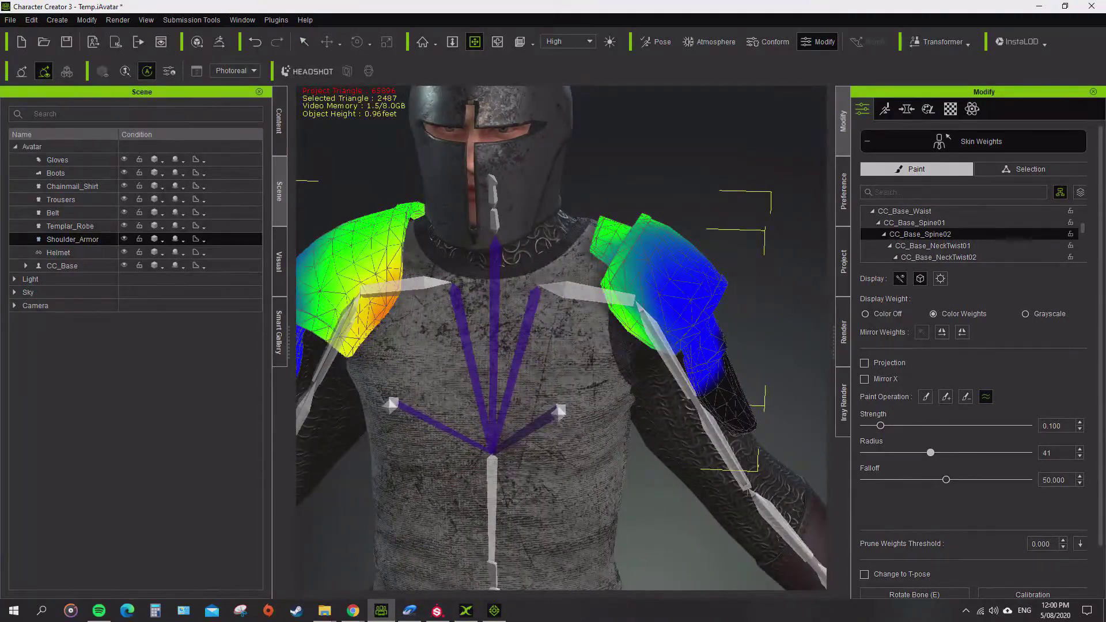
middle_click_drag(570, 345, 581, 299)
key("q")
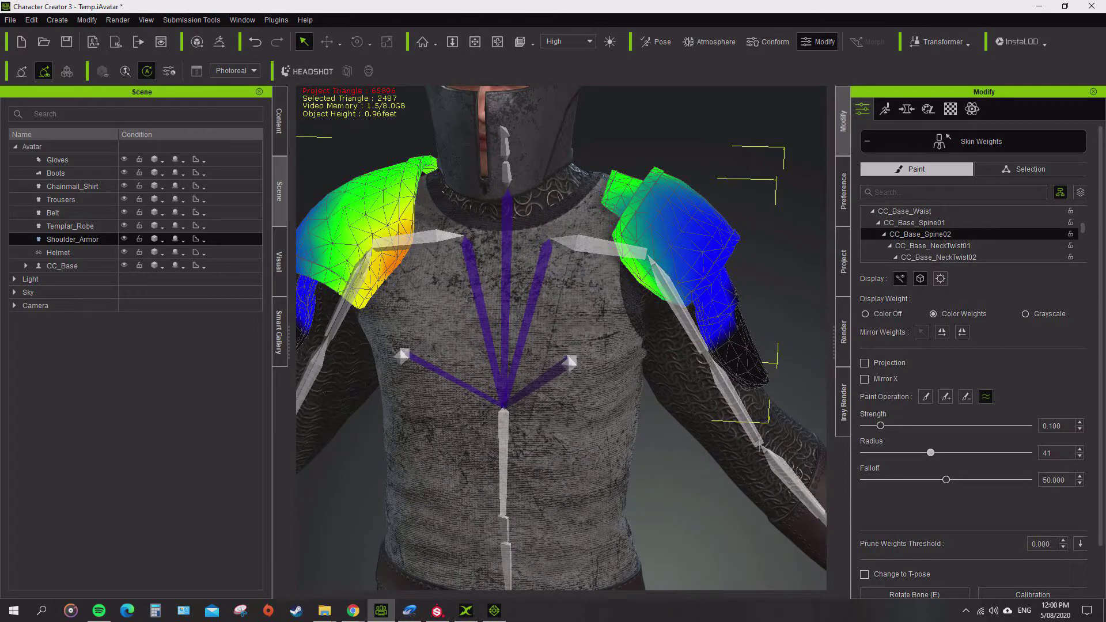
left_click_drag(643, 192, 700, 225)
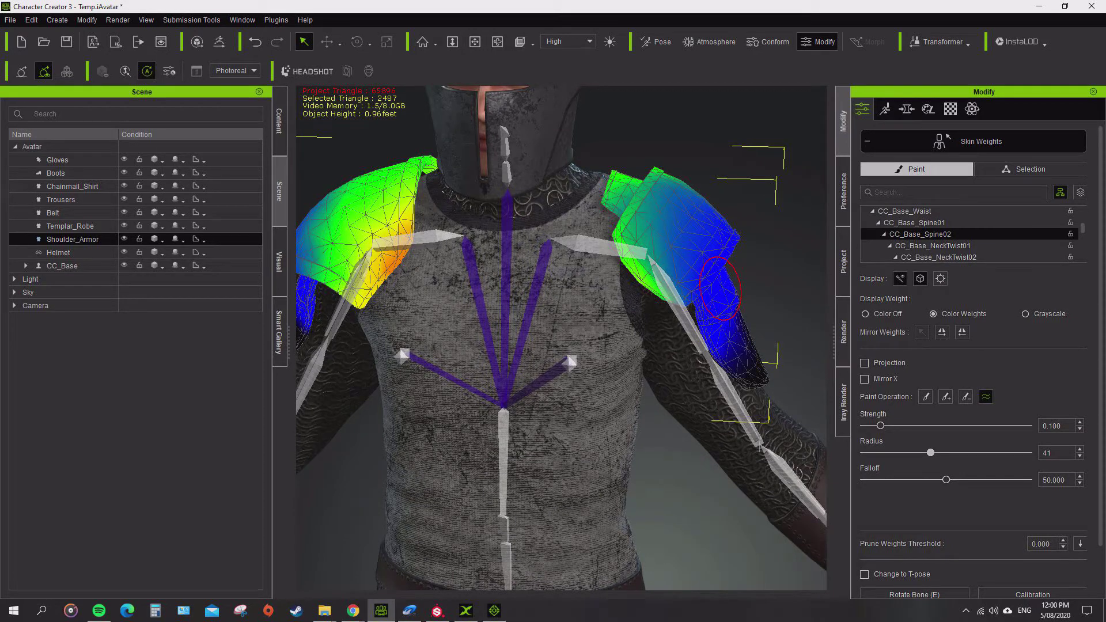
Add CC_Base_R_Clavicle weight by painting the inner, neck-side part of the character's right shoulder armor
scroll(562, 337, "down", 2)
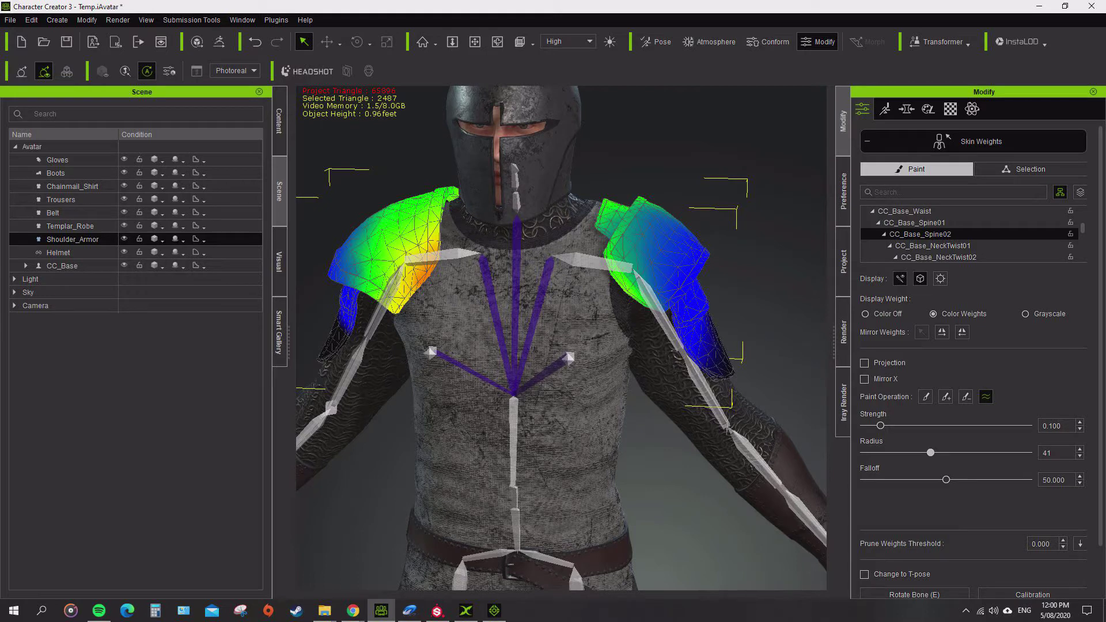
left_click(444, 255)
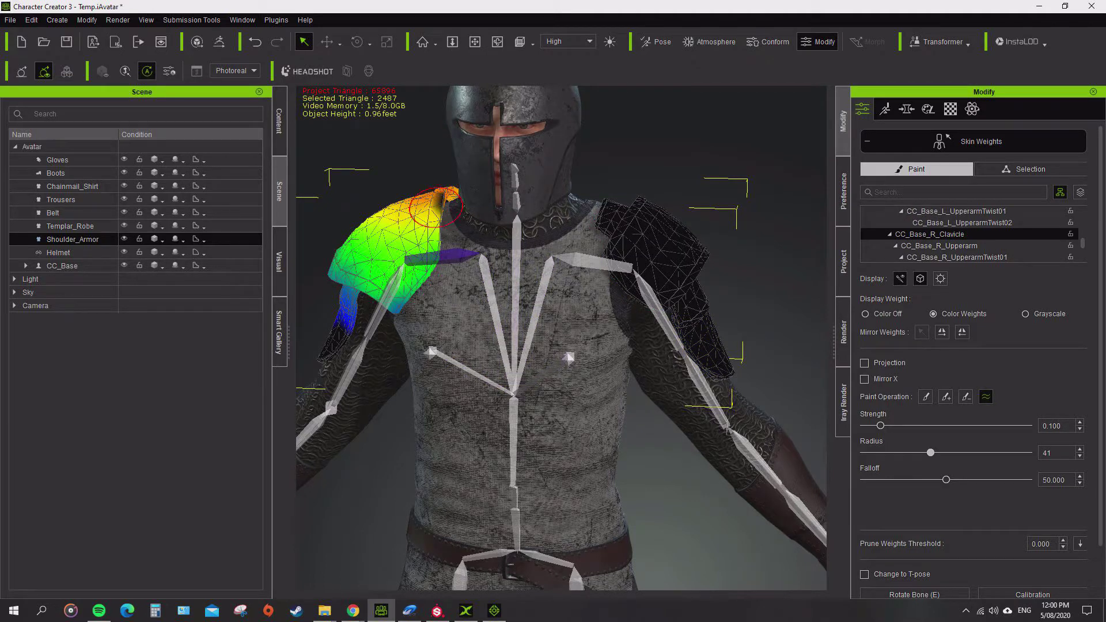
left_click(945, 396)
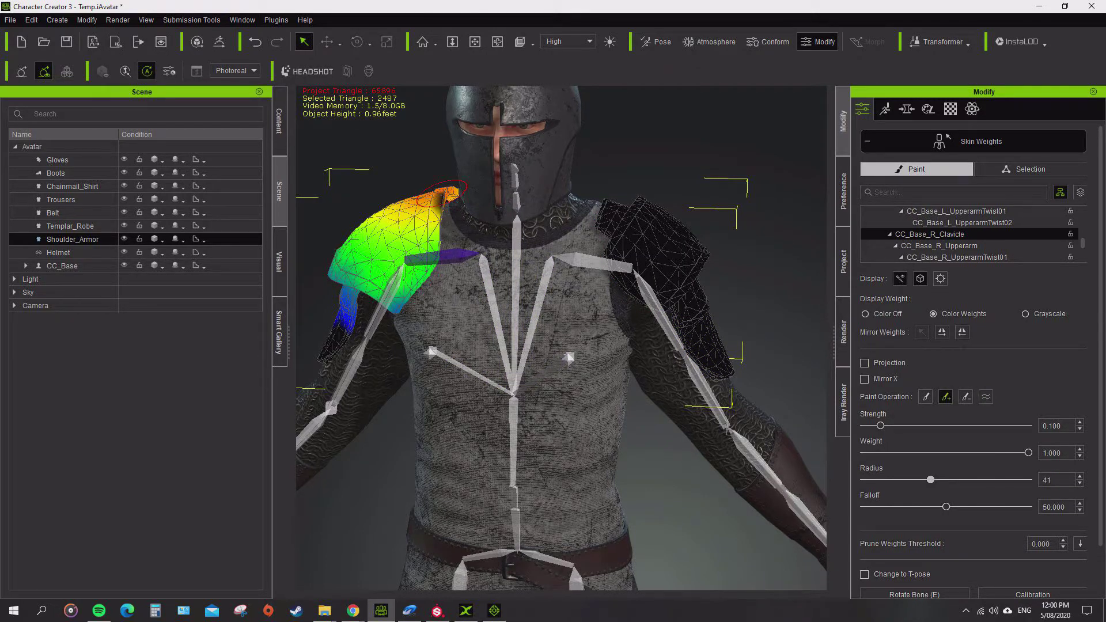
mouse_move(444, 190)
left_mouse_down()
mouse_move(421, 236)
mouse_move(455, 183)
mouse_move(420, 239)
left_mouse_up()
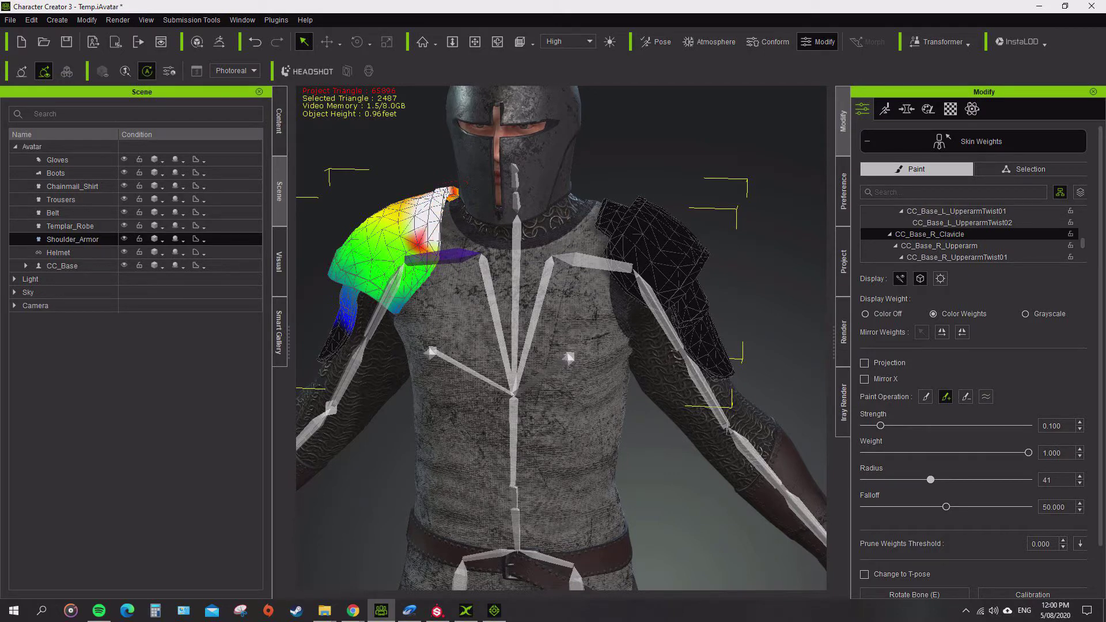
key("f")
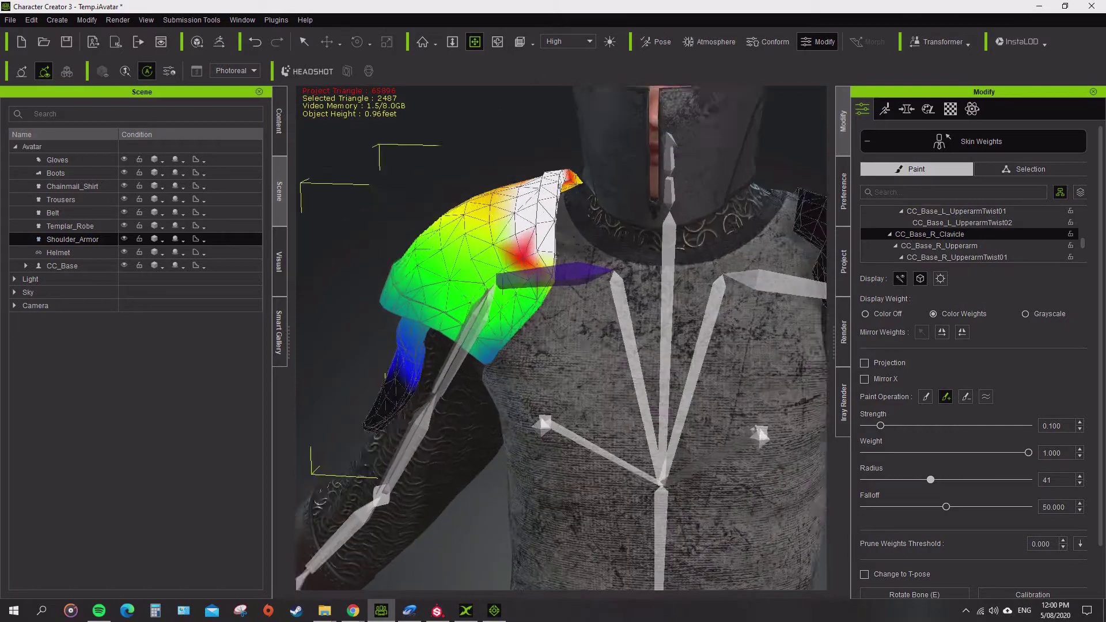
mouse_move(501, 305)
left_mouse_down()
mouse_move(513, 369)
mouse_move(518, 334)
left_mouse_up()
mouse_move(478, 239)
left_mouse_down()
mouse_move(518, 322)
mouse_move(543, 331)
mouse_move(521, 302)
mouse_move(519, 248)
mouse_move(489, 311)
mouse_move(519, 363)
left_mouse_up()
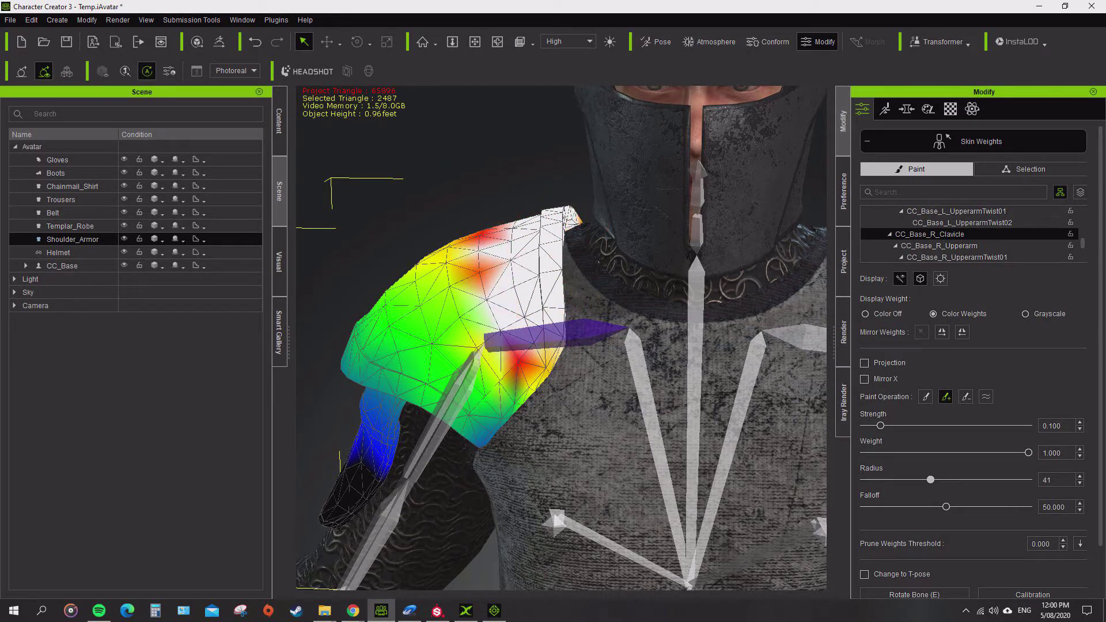
Add CC_Base_R_Clavicle weight by painting the inner, neck-side back of the character's right shoulder armor
scroll(562, 337, "down", 3)
right_click_drag(562, 337, 406, 340)
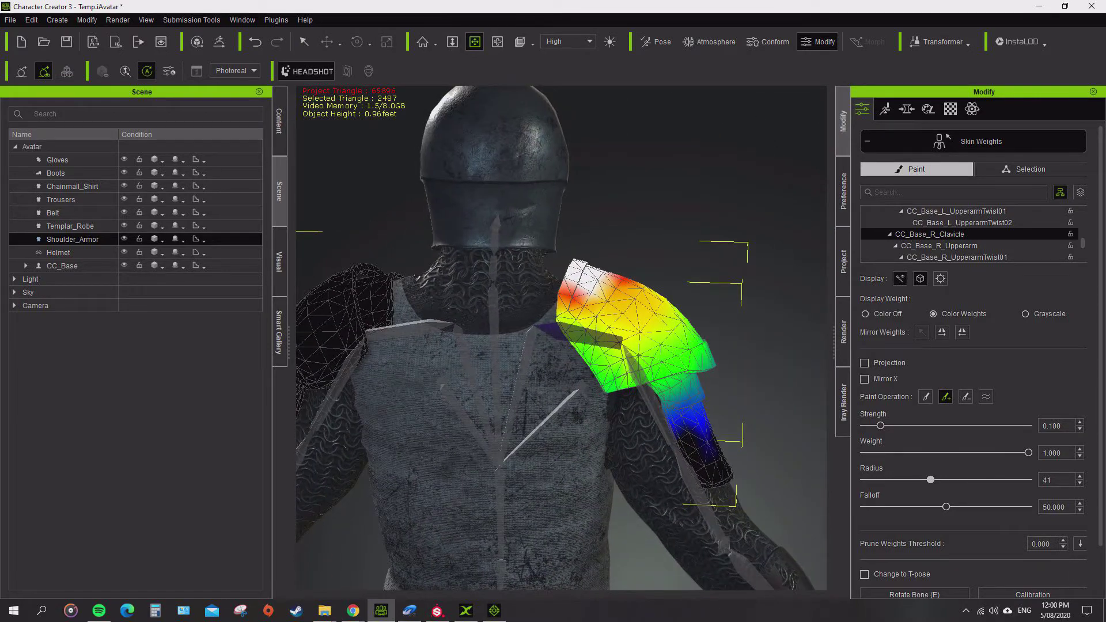
key("q")
mouse_move(582, 314)
left_mouse_down()
mouse_move(579, 331)
mouse_move(593, 343)
mouse_move(619, 305)
mouse_move(600, 305)
mouse_move(616, 323)
mouse_move(633, 300)
left_mouse_up()
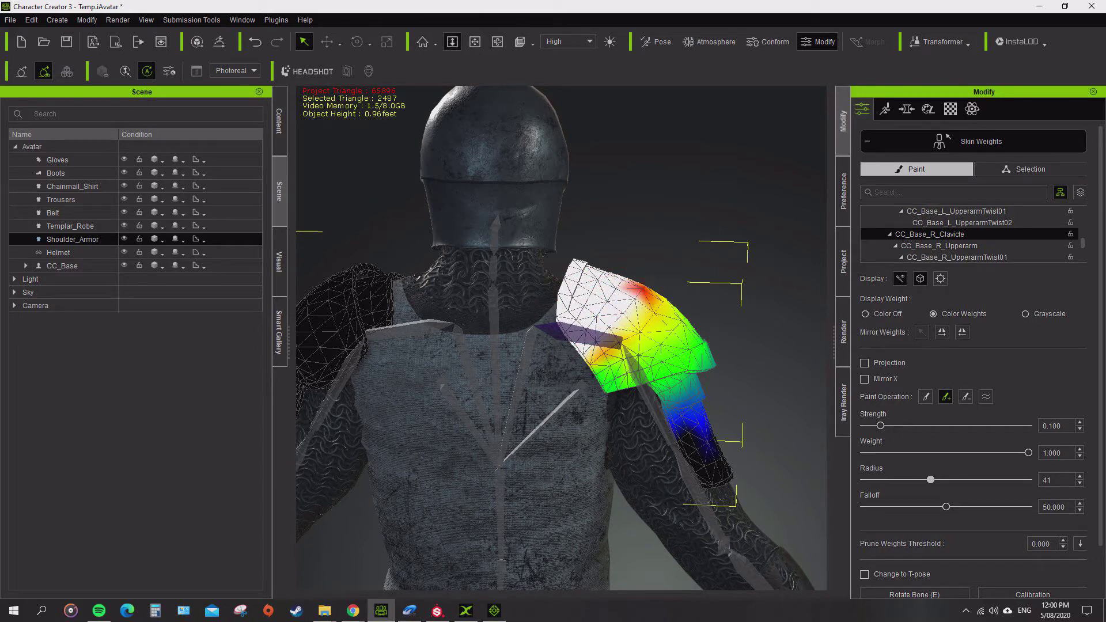
Smooth the CC_Base_R_Clavicle bone's weights over the back and front of the character's right shoulder armor, down to its lower plates
middle_click_drag(634, 299, 553, 259)
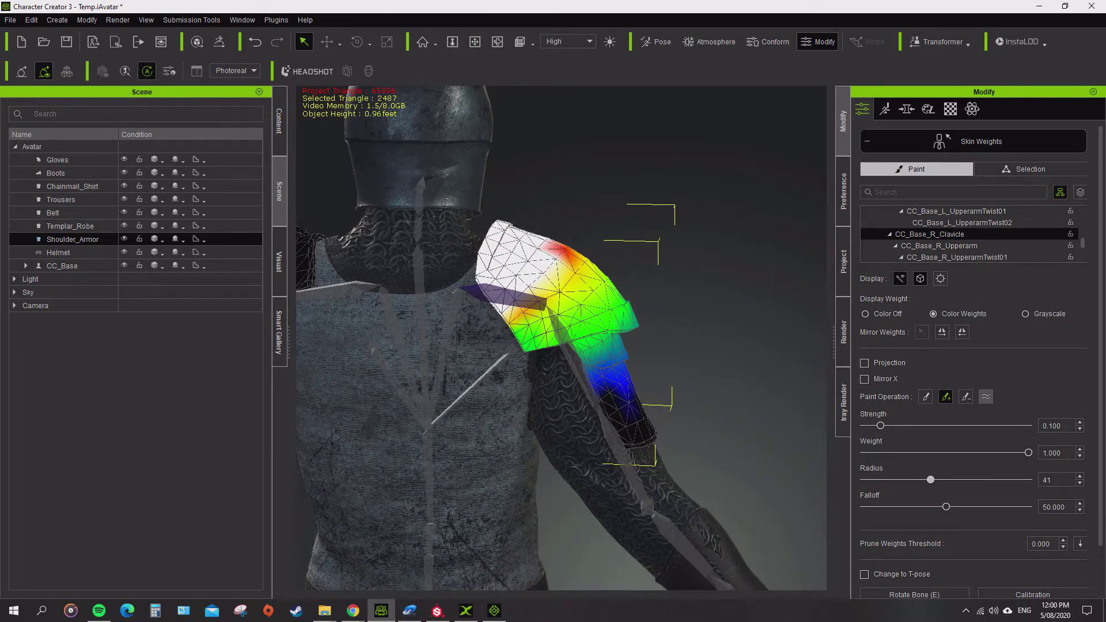
left_click_drag(590, 334, 625, 421, "shift")
mouse_move(602, 354)
left_mouse_down("shift")
mouse_move(527, 334)
mouse_move(495, 248)
left_mouse_up("shift")
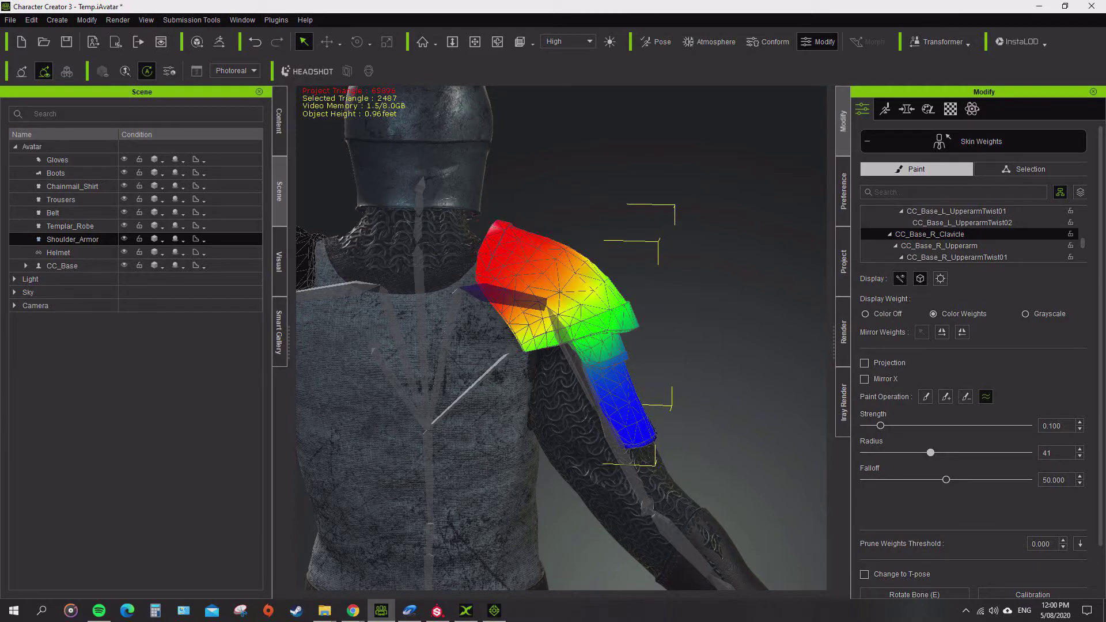
right_click_drag(502, 230, 357, 237)
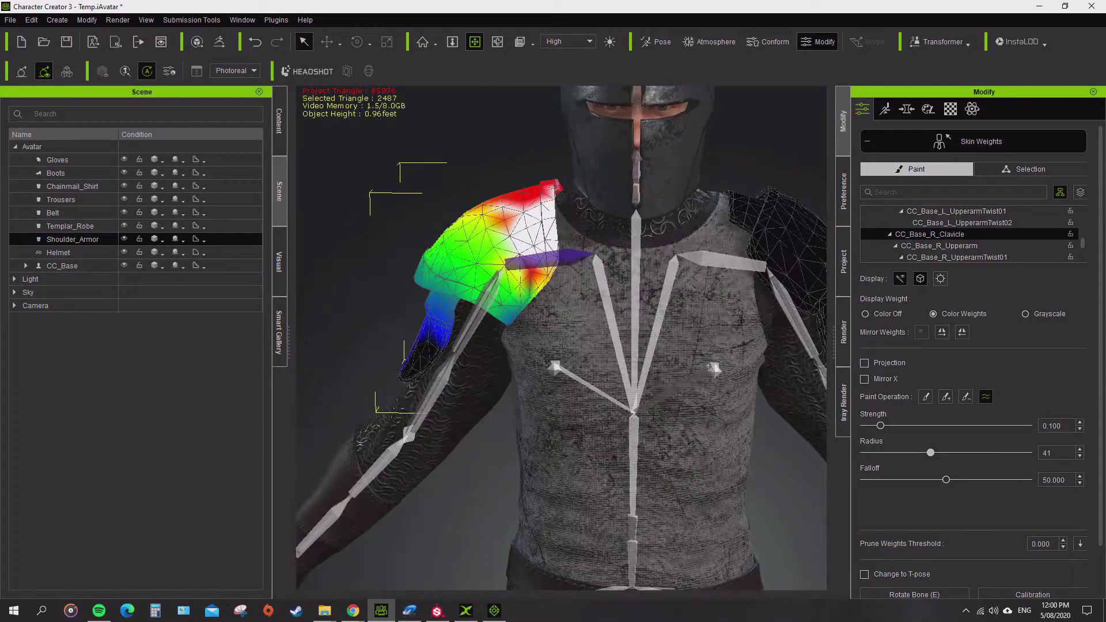
mouse_move(545, 208)
left_mouse_down()
mouse_move(539, 271)
mouse_move(507, 242)
mouse_move(438, 276)
left_mouse_up()
left_click_drag(513, 308, 428, 348)
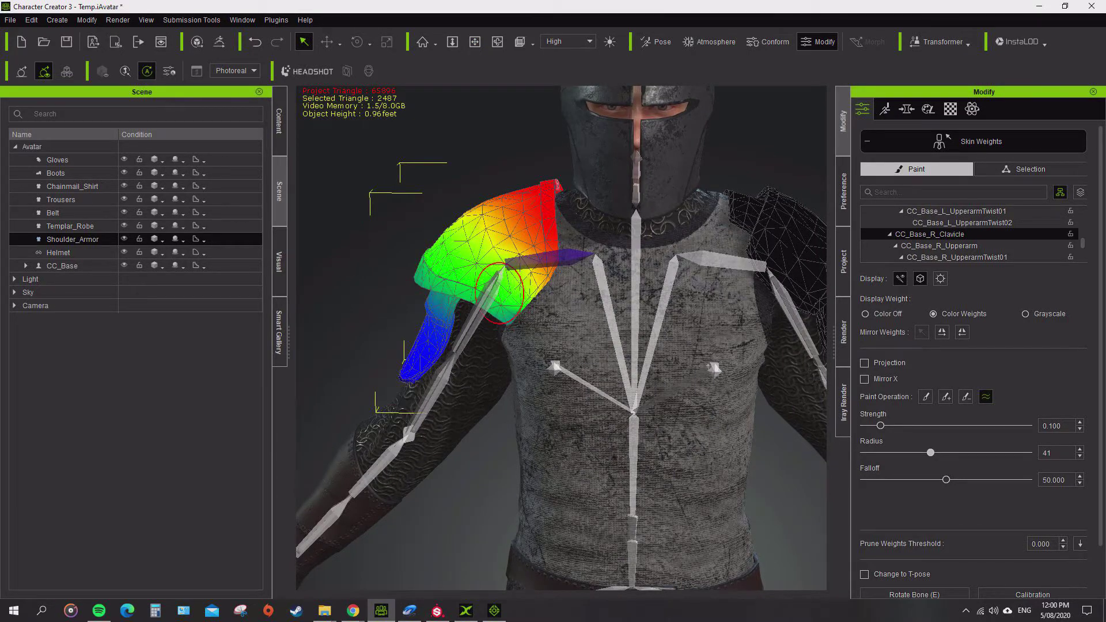
Subtract the CC_Base_R_Upperarm bone's weight from the front and back of the character's right shoulder armor
left_click(491, 281)
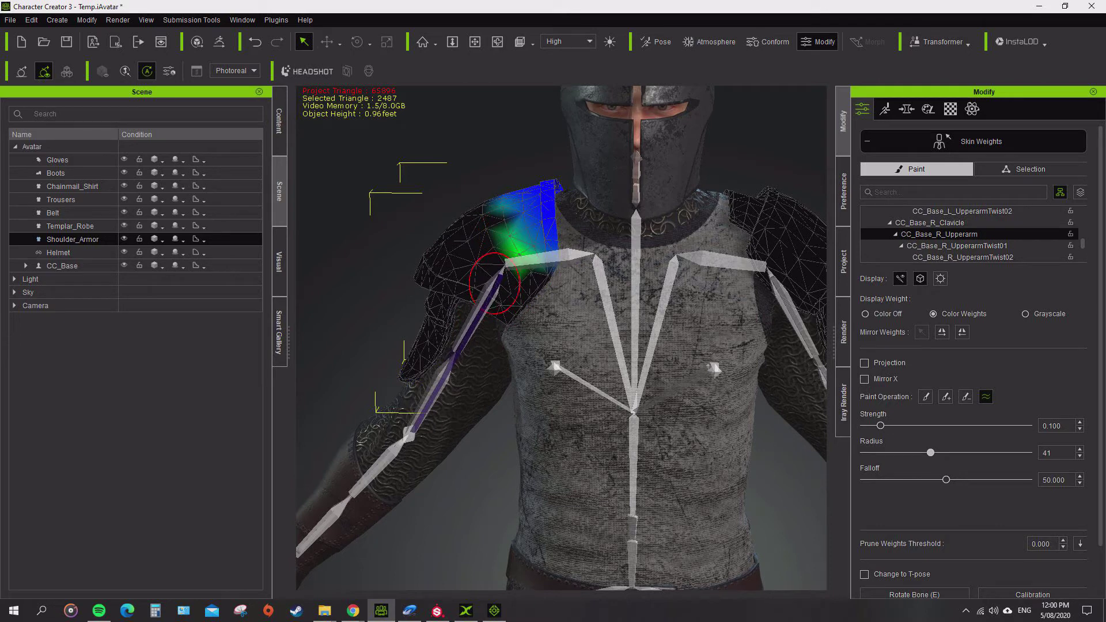
left_click(475, 41)
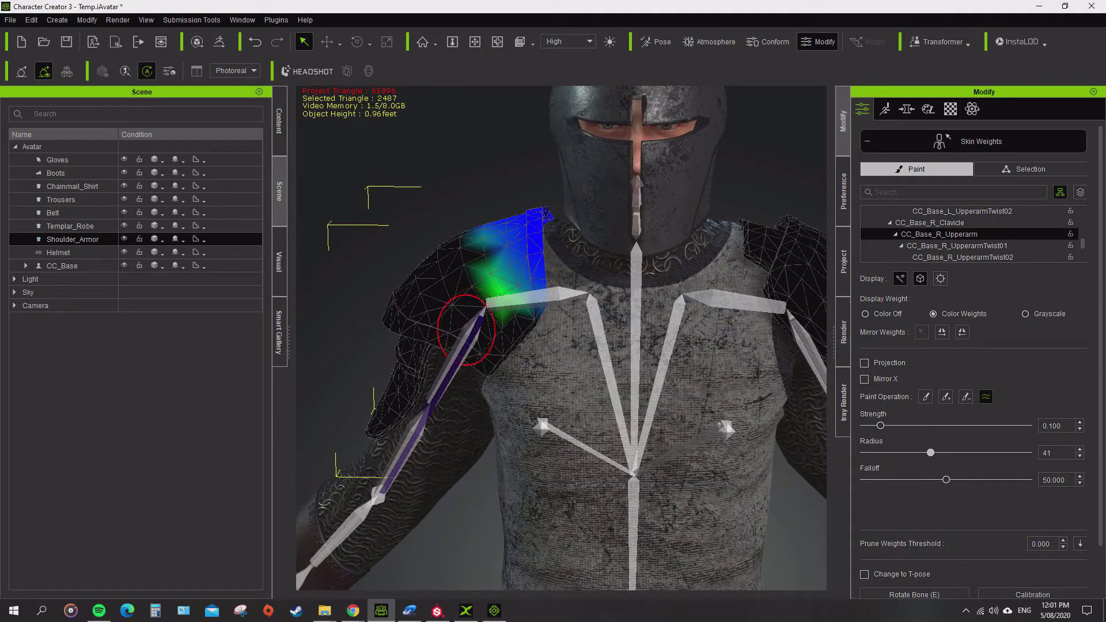
left_click(472, 330)
left_click(469, 324)
left_click(945, 396)
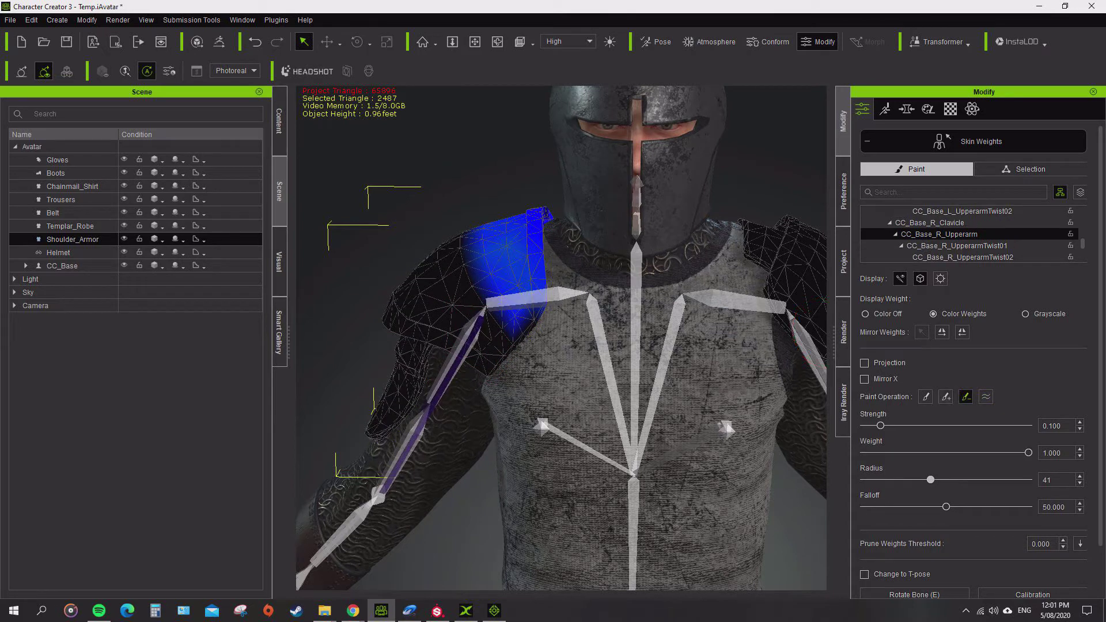
key("ctrl+z")
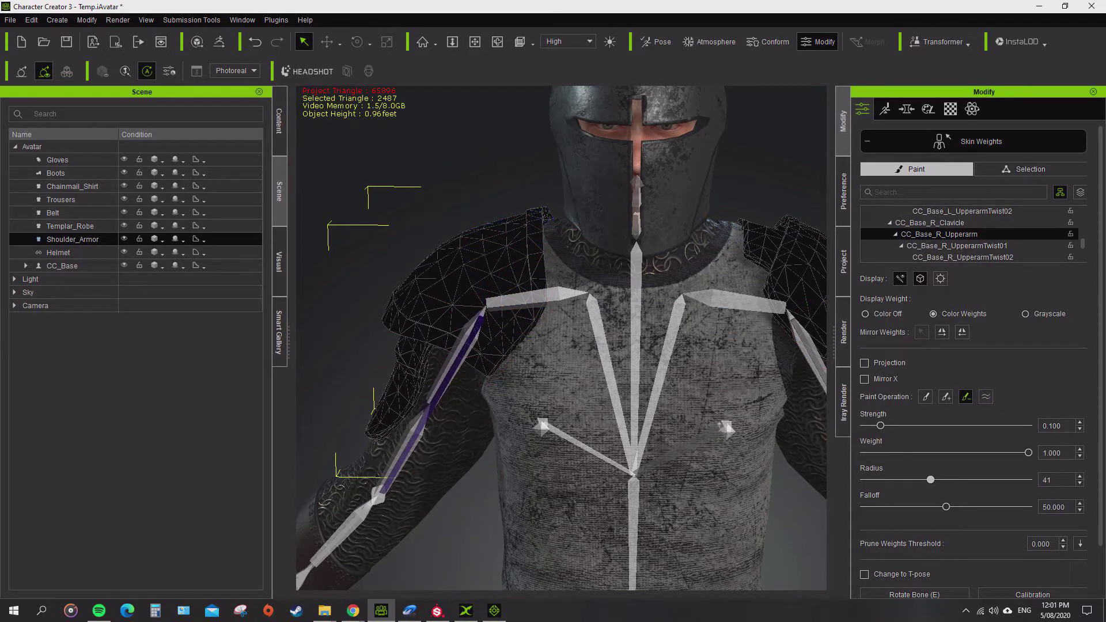
right_click_drag(562, 340, 536, 340)
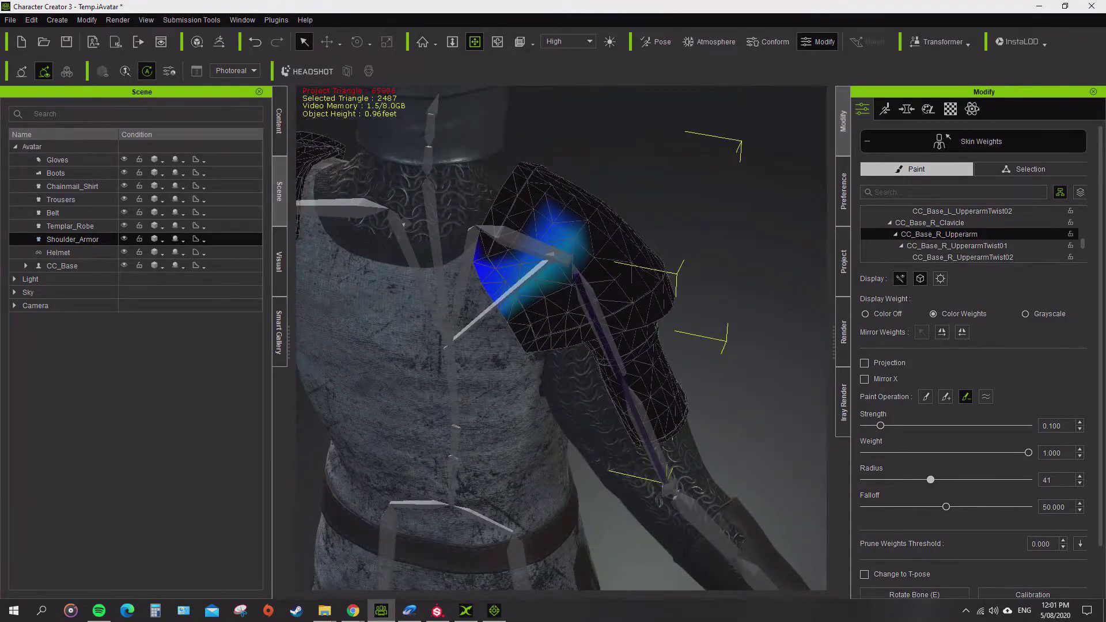
mouse_move(565, 248)
left_mouse_down()
mouse_move(539, 223)
mouse_move(469, 247)
mouse_move(496, 254)
left_mouse_up()
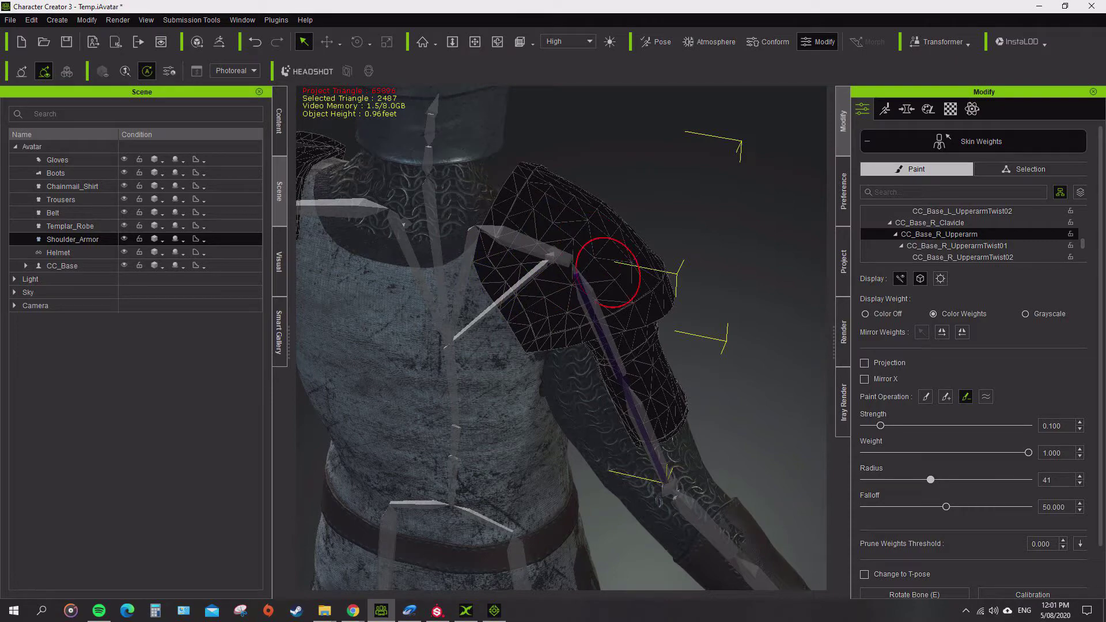
Smooth the CC_Base_R_UpperarmTwist01 bone's weights up across the right shoulder armor towards its neck-side edge
mouse_move(495, 254)
right_mouse_down()
mouse_move(403, 254)
mouse_move(415, 253)
right_mouse_up()
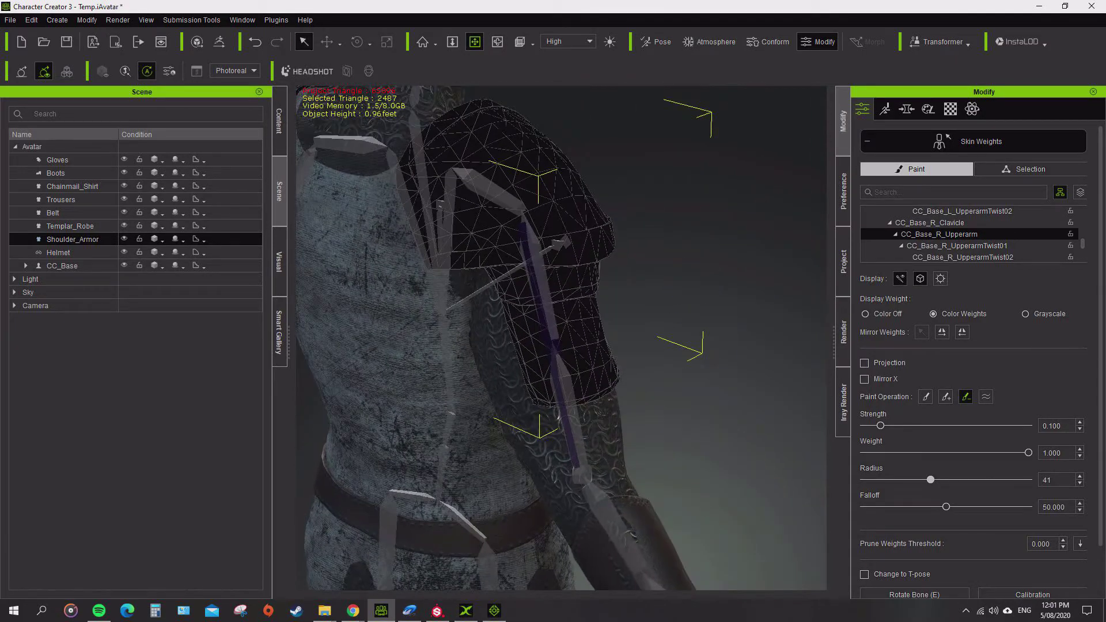
left_click(543, 278)
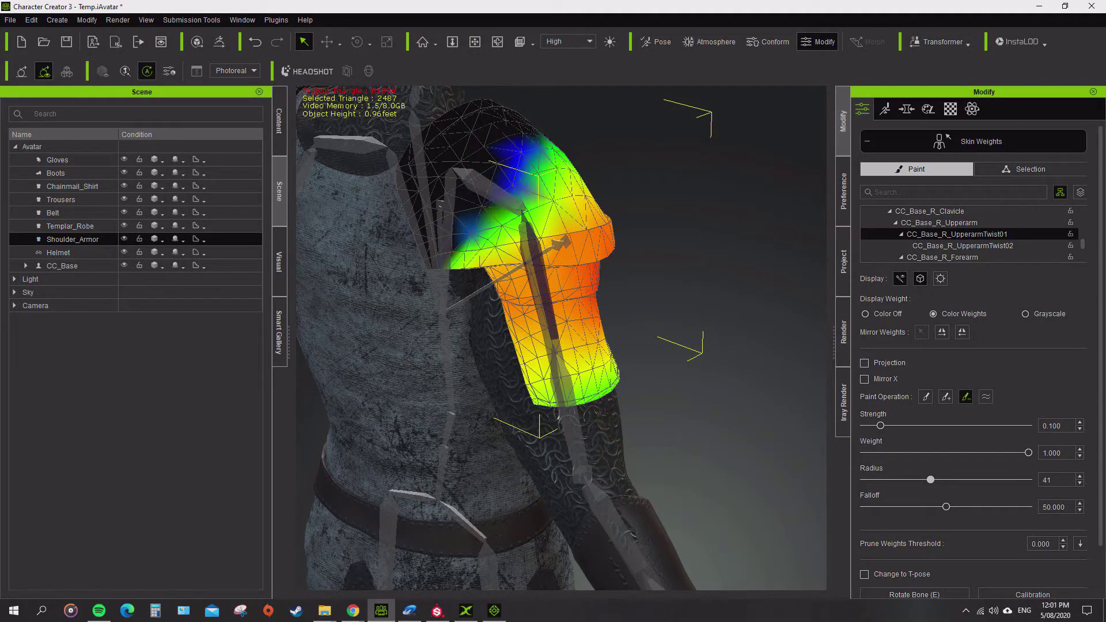
left_click_drag(518, 155, 473, 213)
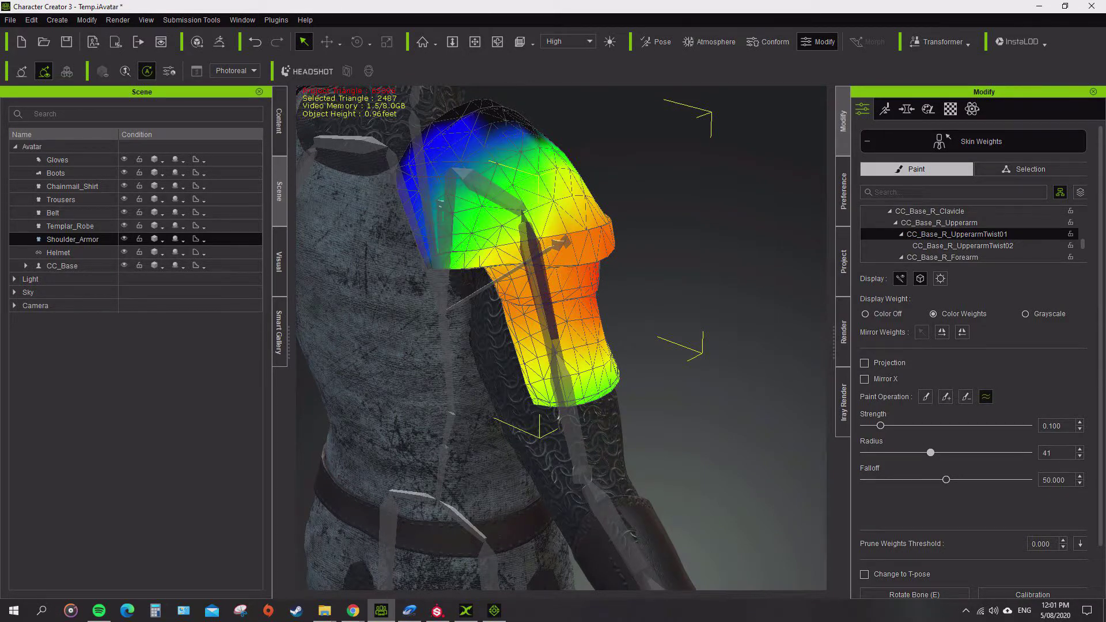
right_click_drag(564, 345, 443, 389)
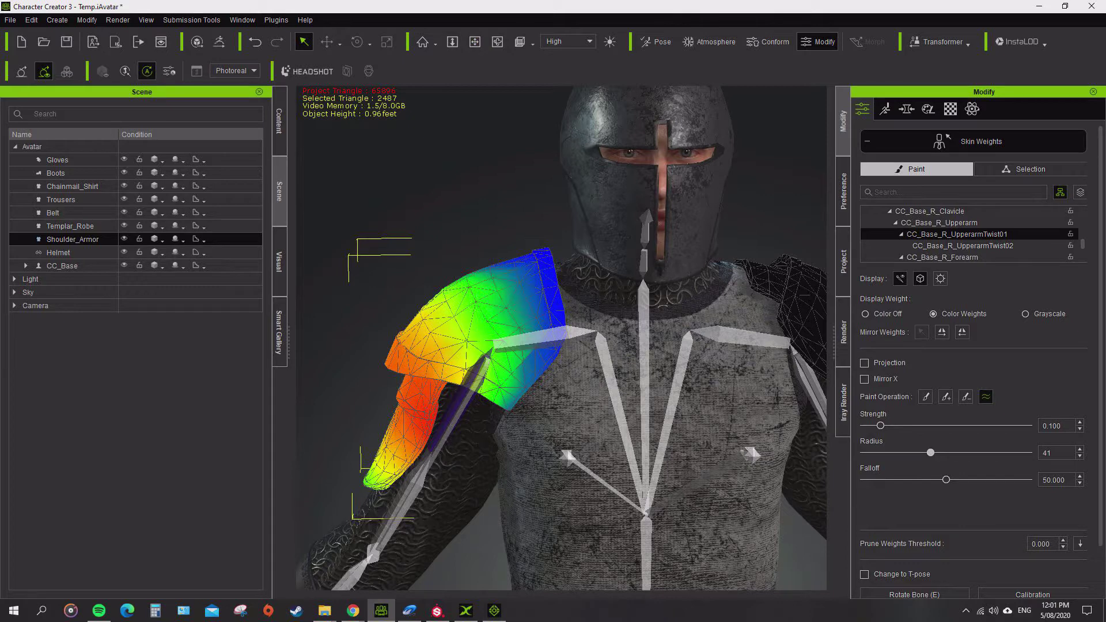
Smooth the CC_Base_R_UpperarmTwist02 bone's weights over the upper plates of the character's right shoulder armor
scroll(513, 371, "down", 3)
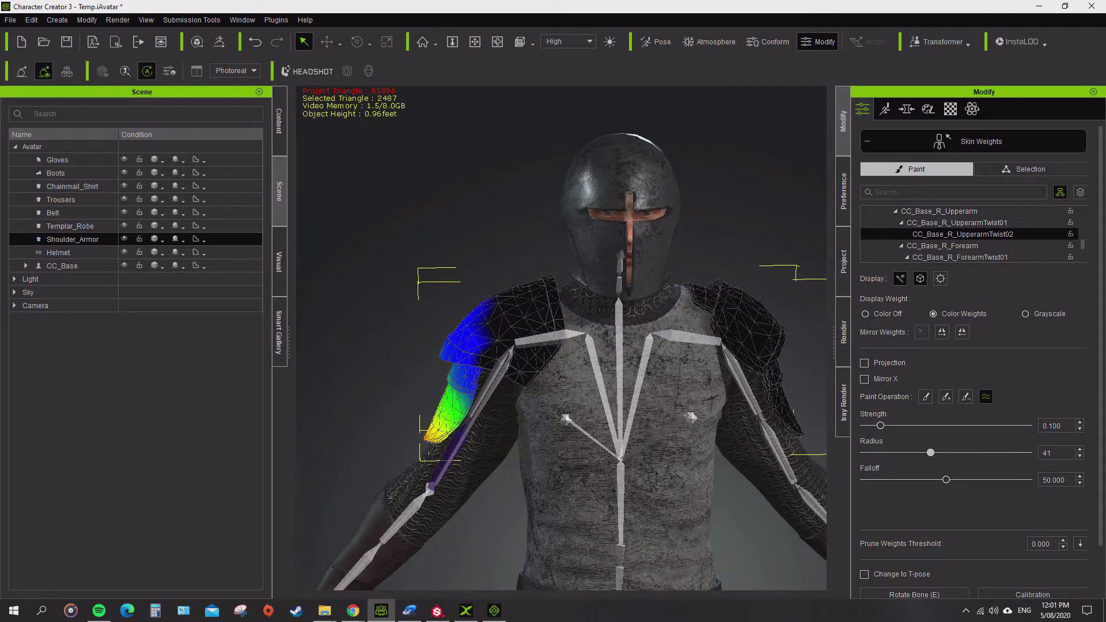
scroll(471, 397, "down", 2)
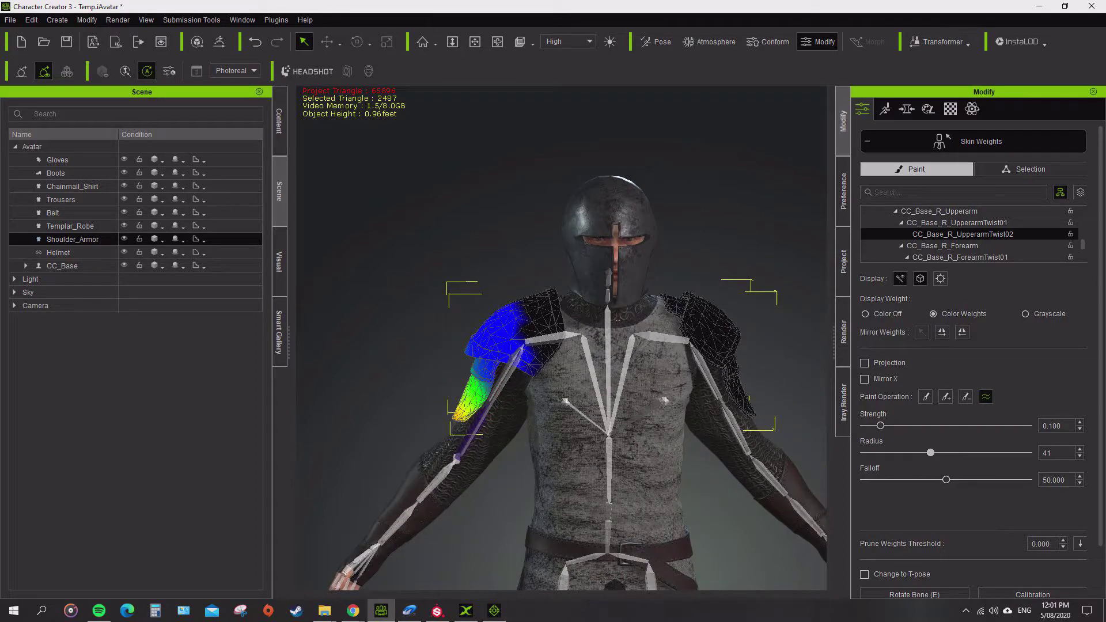
scroll(562, 340, "up", 3)
middle_click_drag(562, 340, 518, 231)
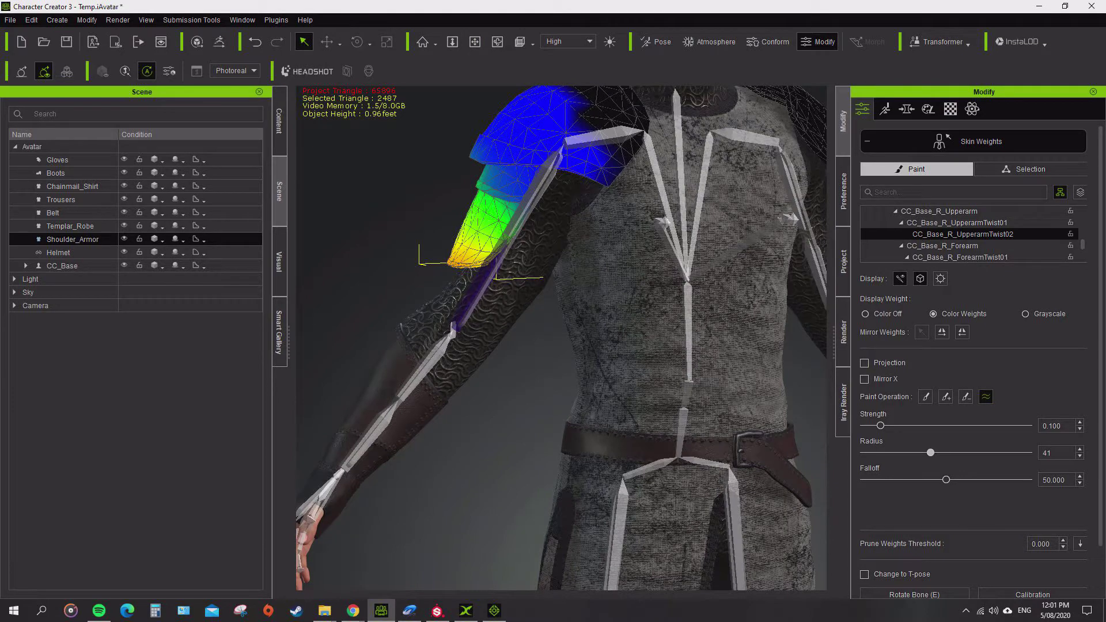
Examine the shoulder armor's weights for the CC_Base_R_ForearmTwist01 bone from the side and the front
left_click(960, 257)
right_click_drag(562, 339, 466, 348)
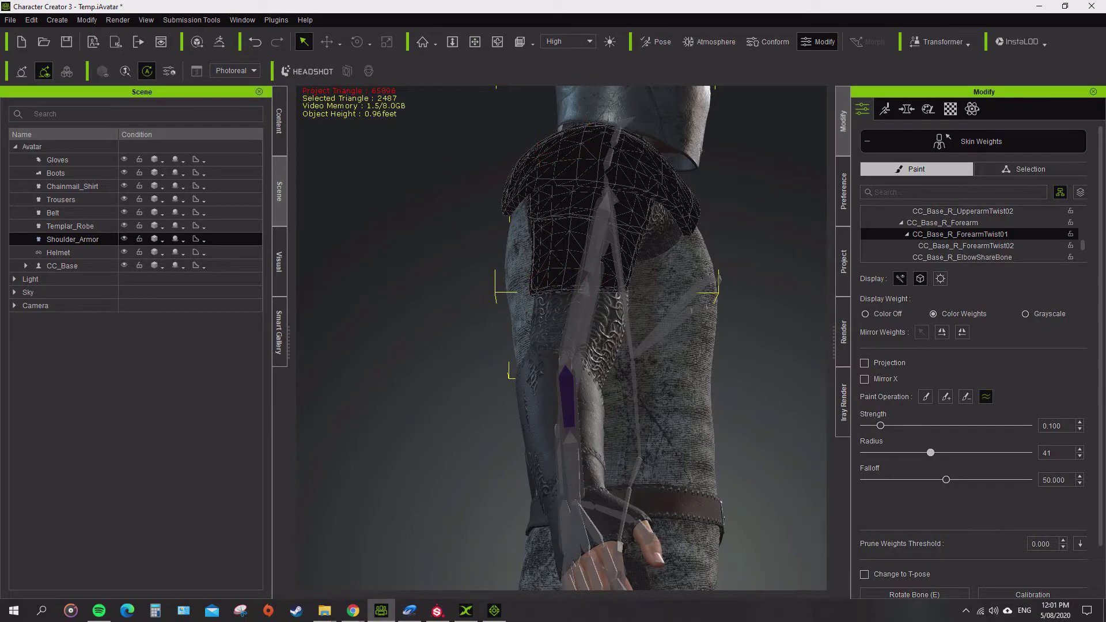
right_click_drag(467, 349, 375, 344)
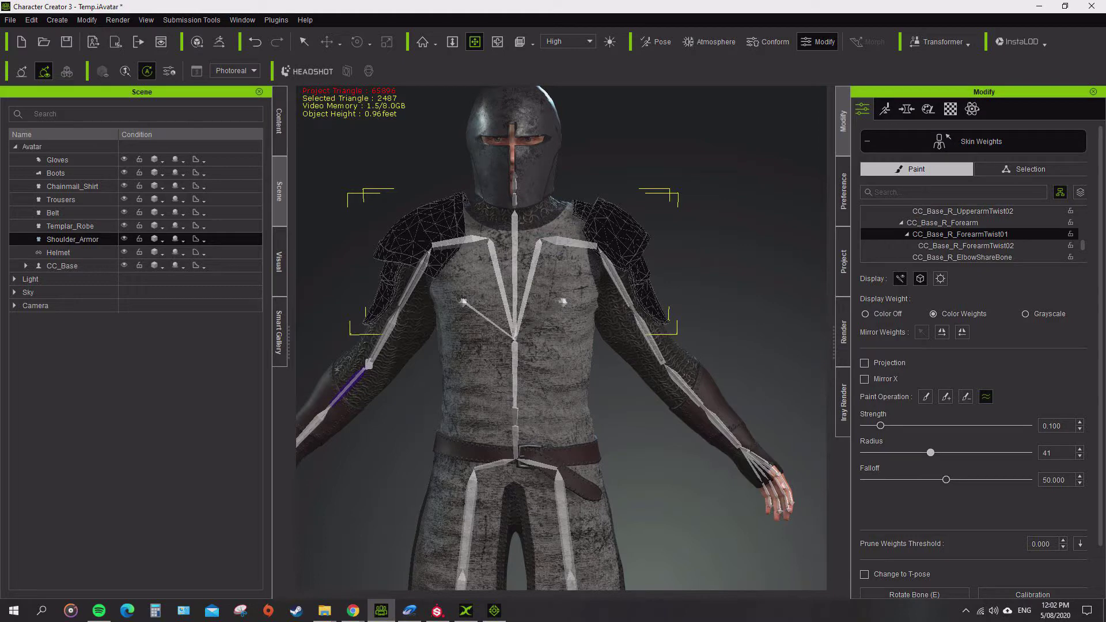
scroll(562, 338, "up", 2)
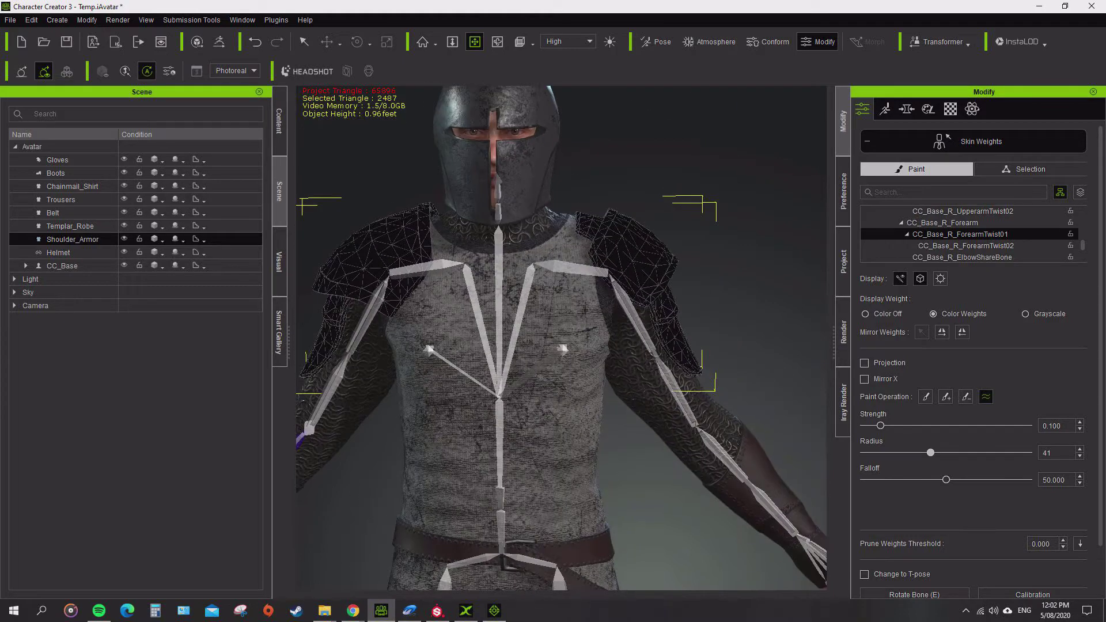
Check the shoulder armor's CC_Base_Spine01 weights and test its deformation with the Calibration motion
left_click(499, 460)
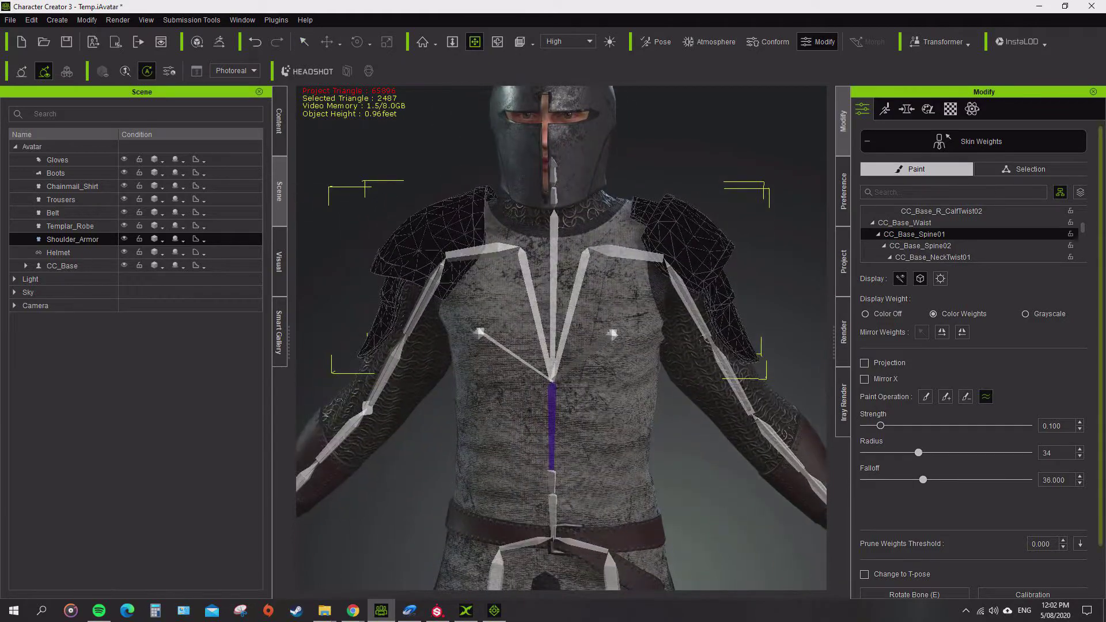
scroll(973, 403, "down", 1)
left_click(1032, 542)
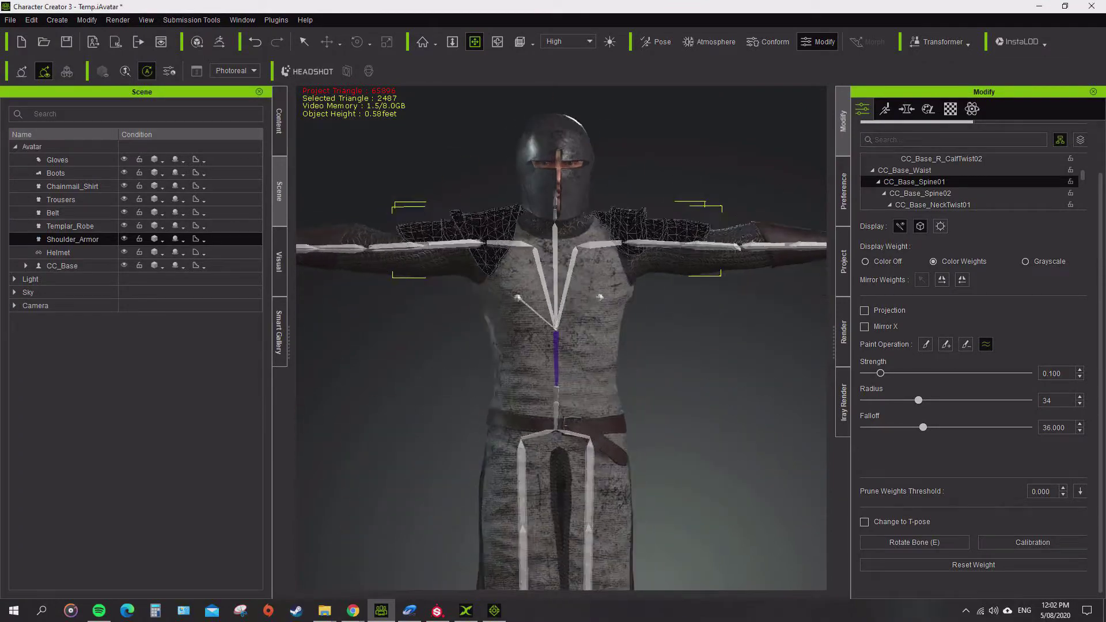
Select the Trousers and put the character in the Open X checking pose
left_click(55, 173)
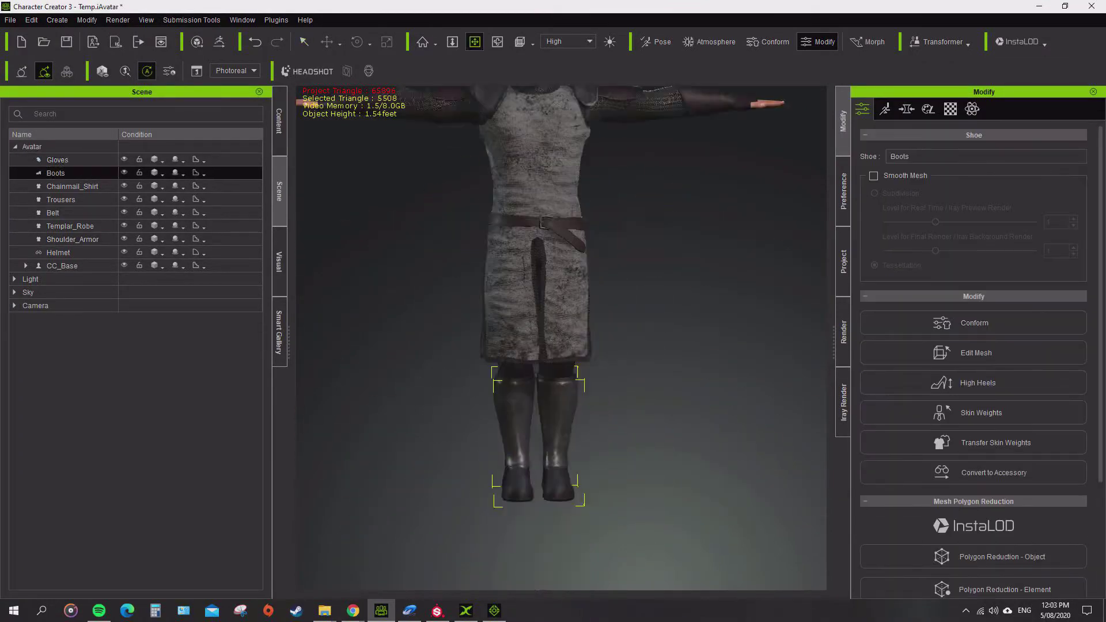
left_click(61, 199)
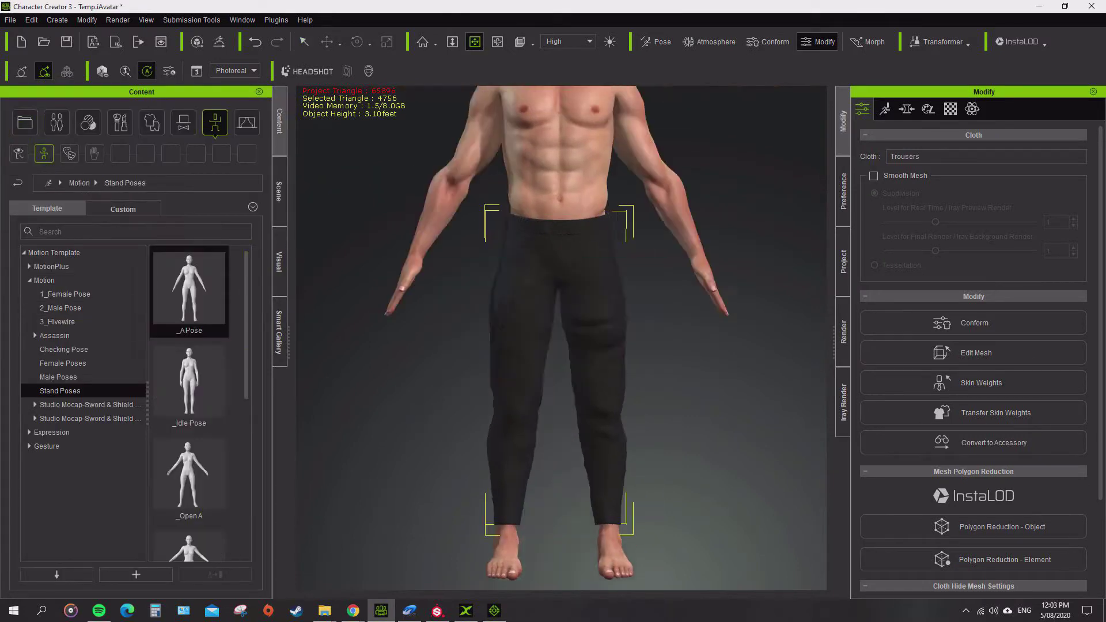
key("Up")
key("Up")
key("Up")
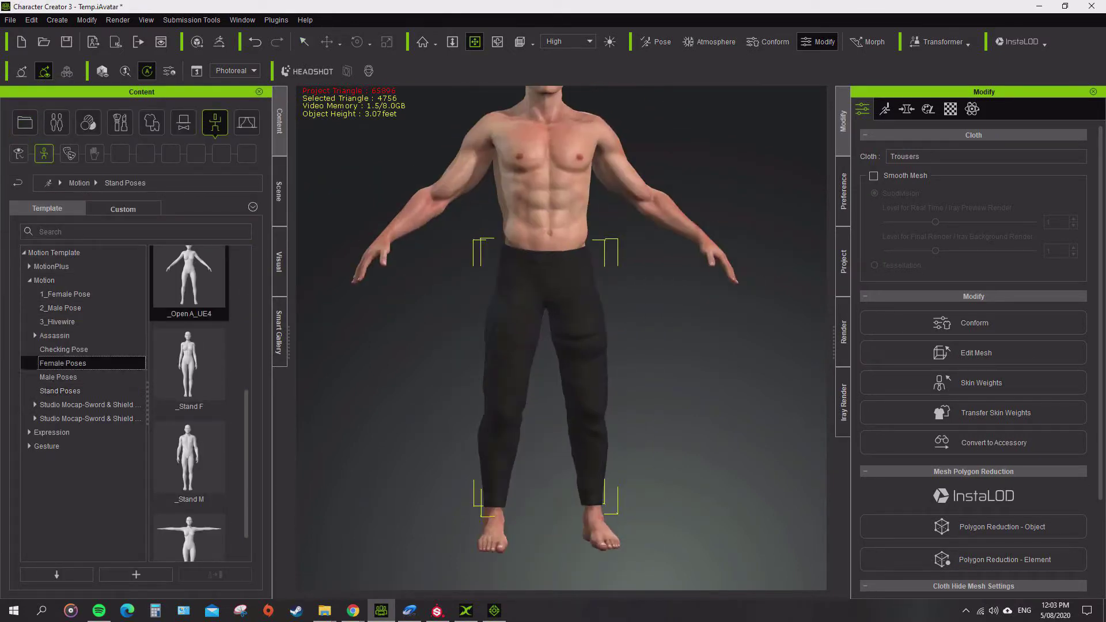
double_click(189, 386)
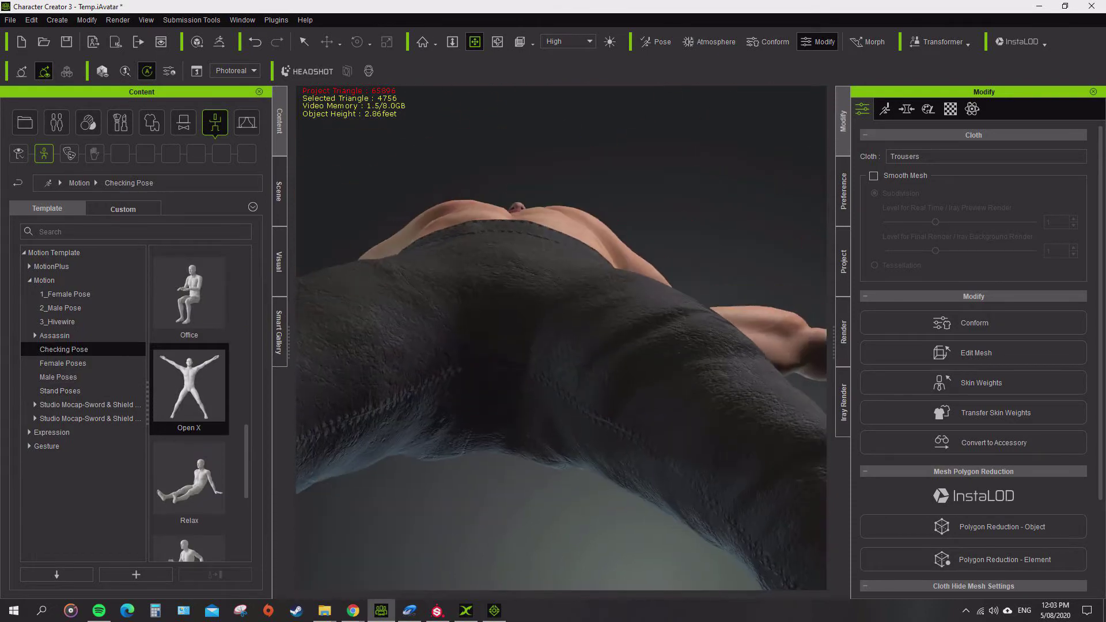
Open the trousers' skin weights and examine the pelvis and thigh twist bones' weights from the front and behind
scroll(974, 404, "down", 4)
left_click(973, 382)
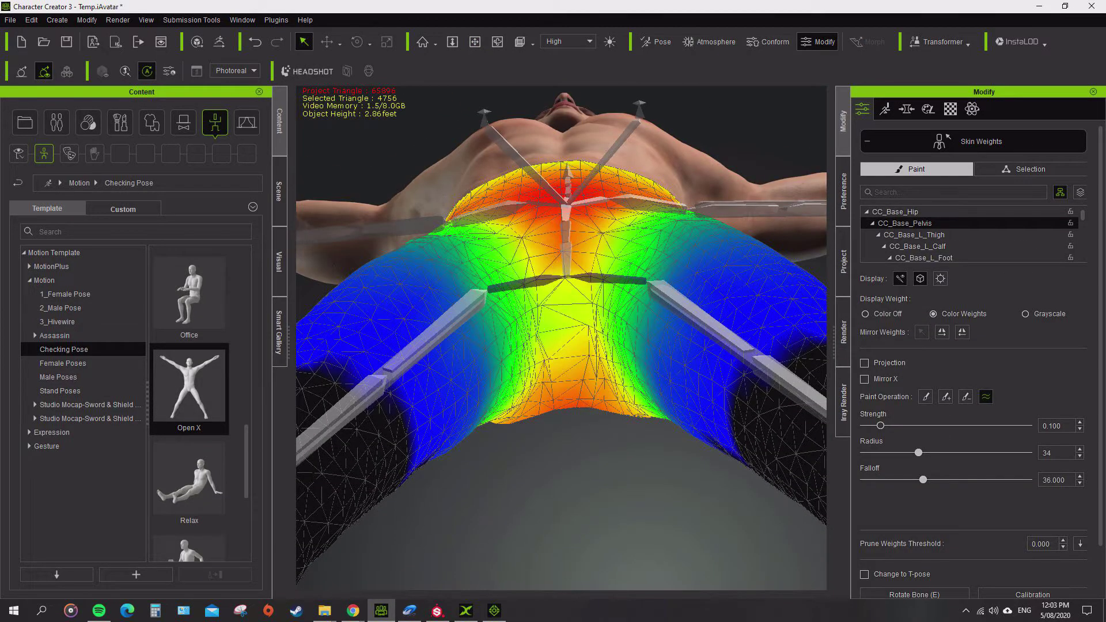
left_click(674, 293)
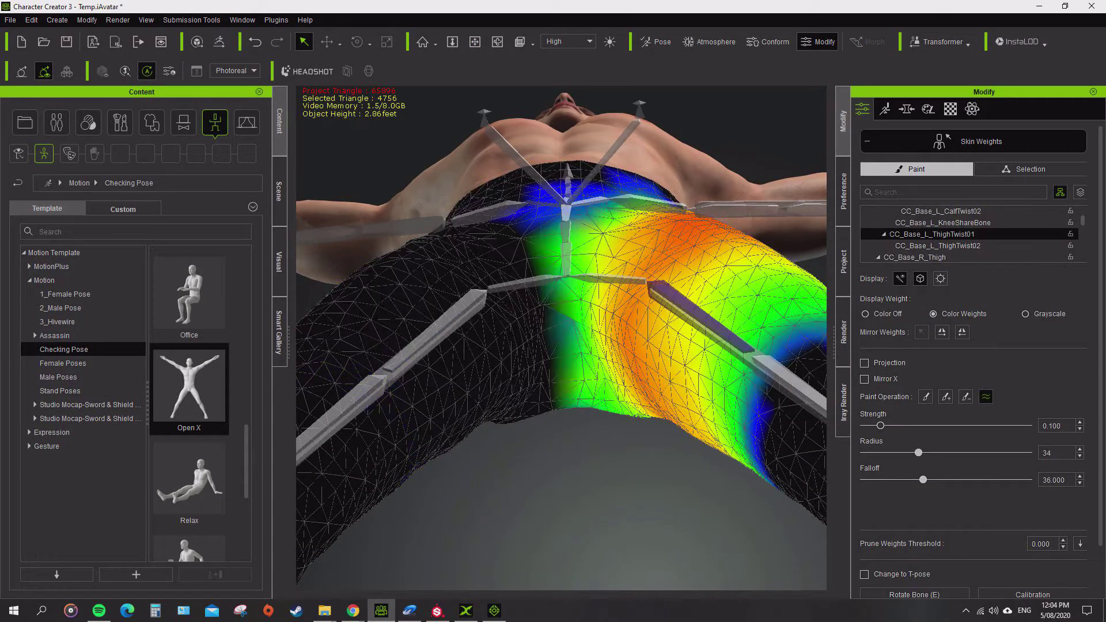
left_click(476, 294)
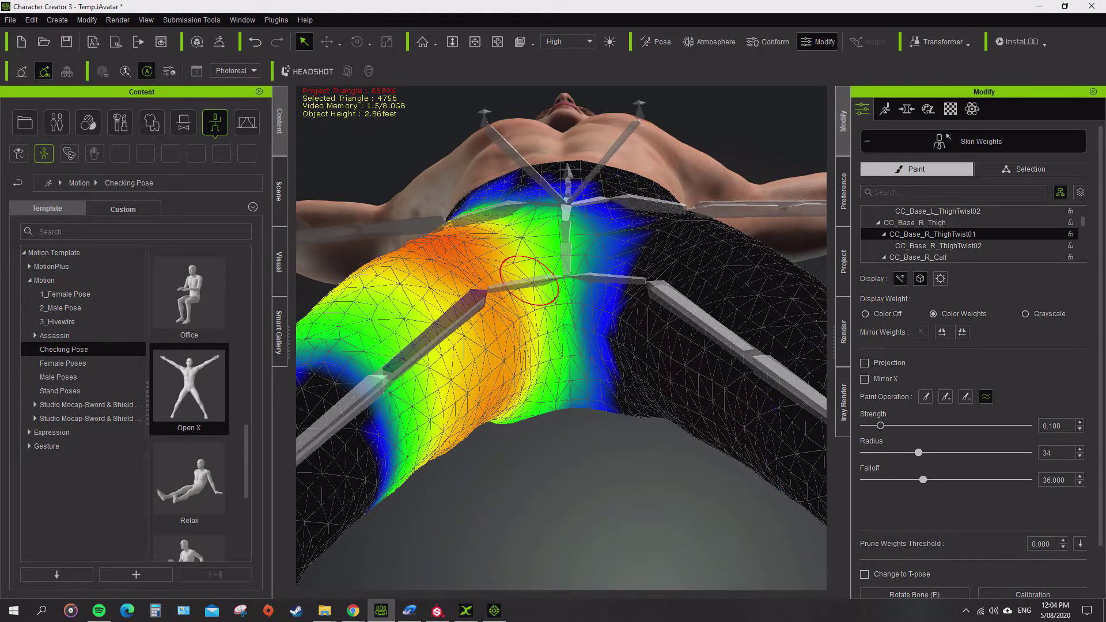
left_click(564, 288)
left_click(680, 323)
left_click(643, 403)
left_click(368, 412)
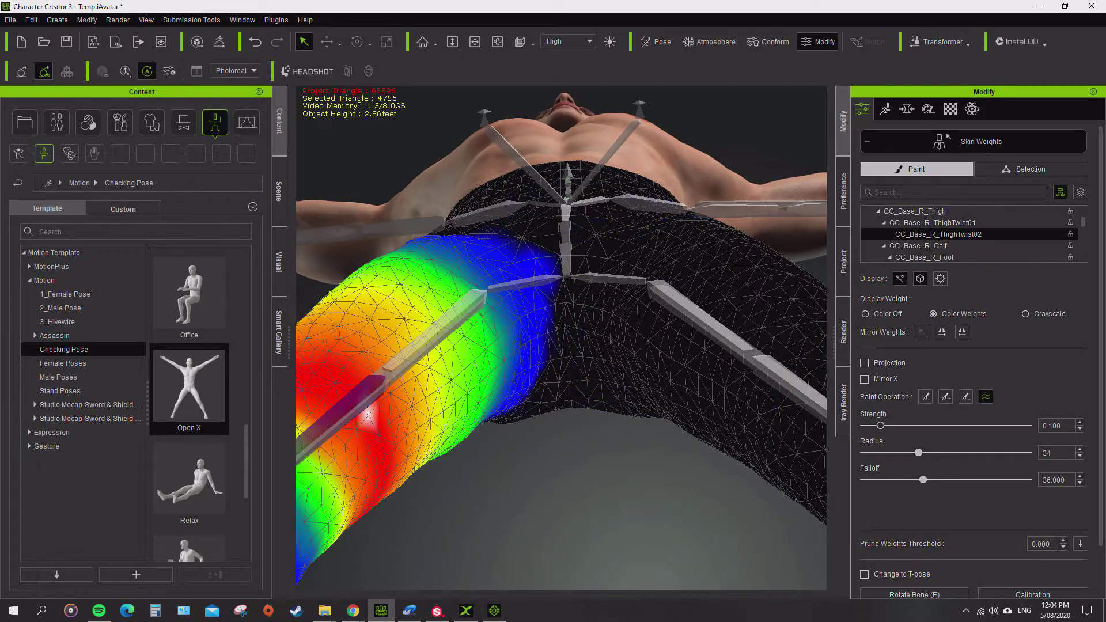
right_click_drag(368, 414, 501, 317)
left_click(507, 316)
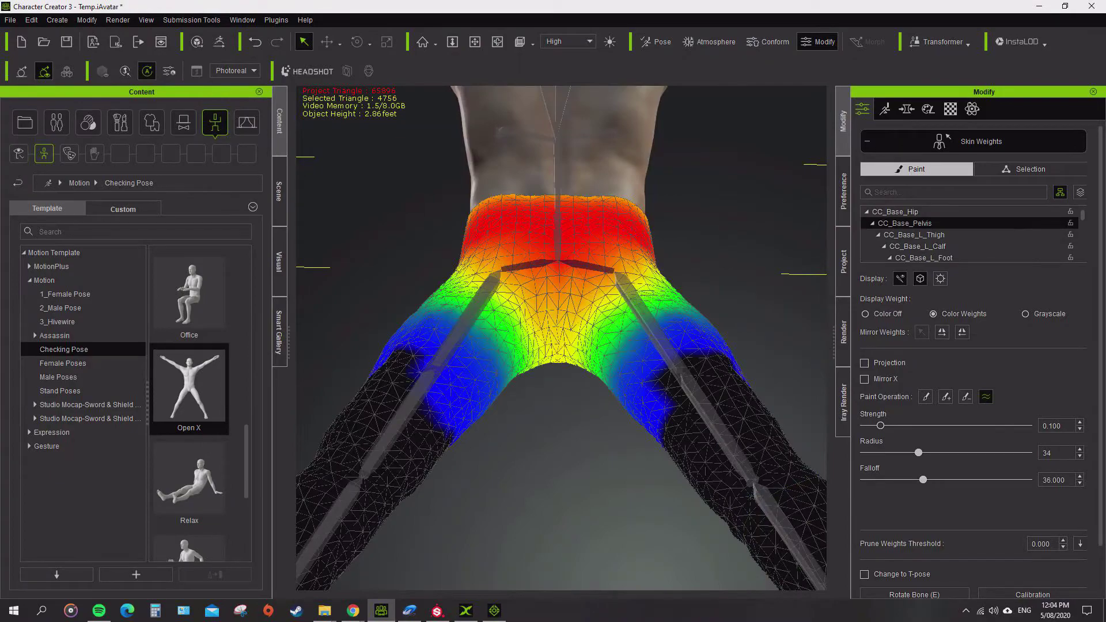
Put the character in the Dive checking pose
scroll(561, 340, "down", 5)
scroll(189, 404, "down", 3)
double_click(189, 322)
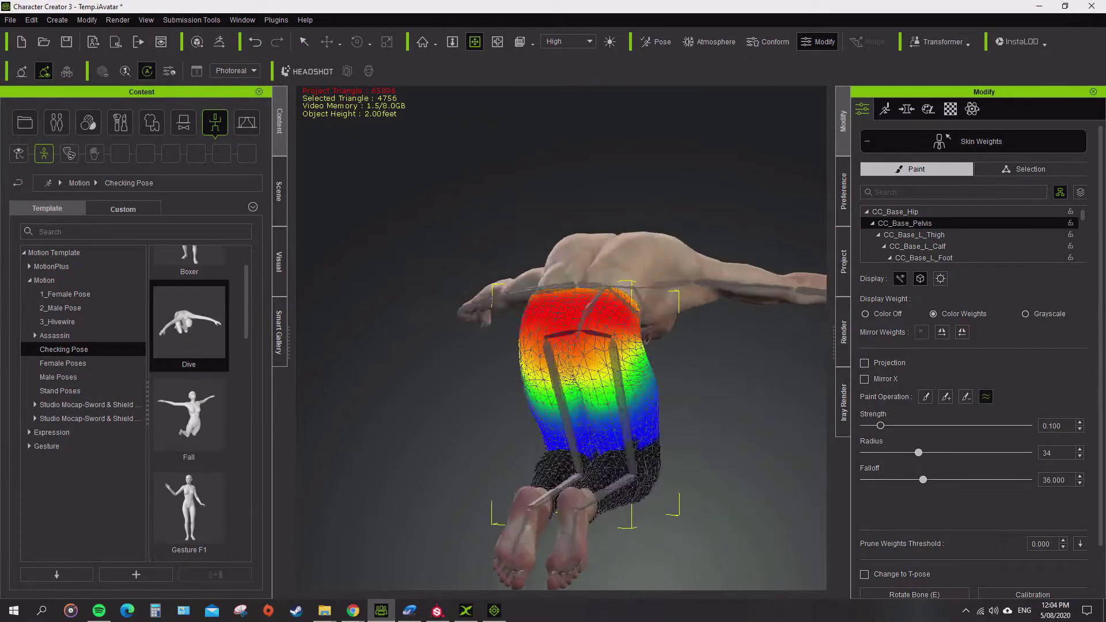
Paint additional CC_Base_L_ThighTwist01 weight onto the trousers around the left upper thigh and crotch
scroll(561, 340, "up", 10)
left_click(682, 346)
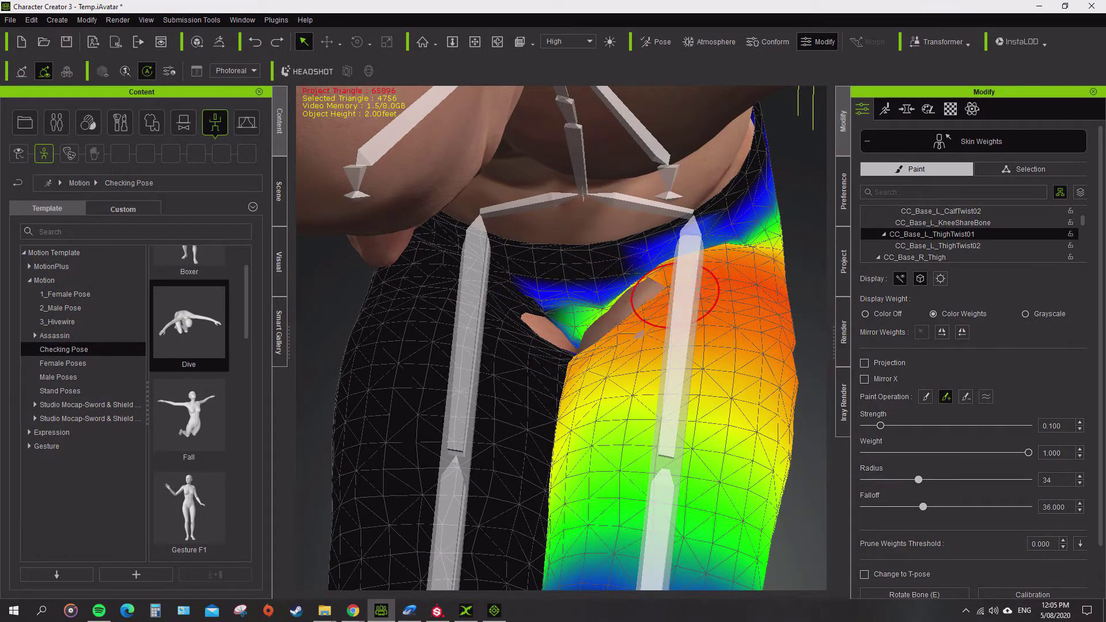
scroll(654, 311, "down", 6)
Test the trousers' deformation in the Fall checking pose and in the Sports_Surfing and Standing_06 male poses
double_click(189, 415)
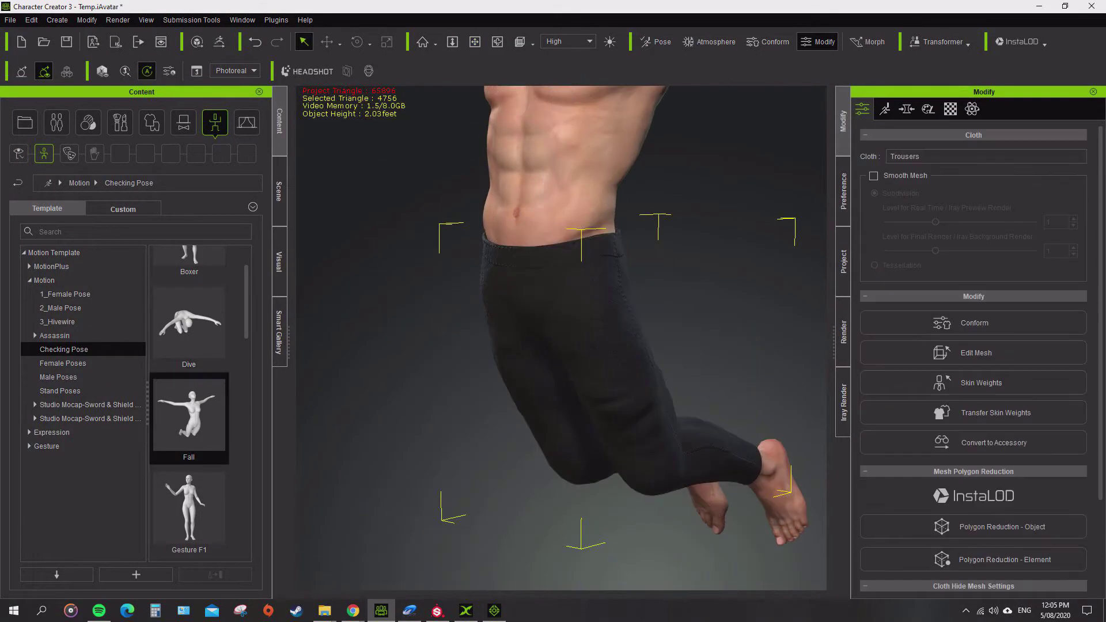
left_click(60, 307)
double_click(189, 285)
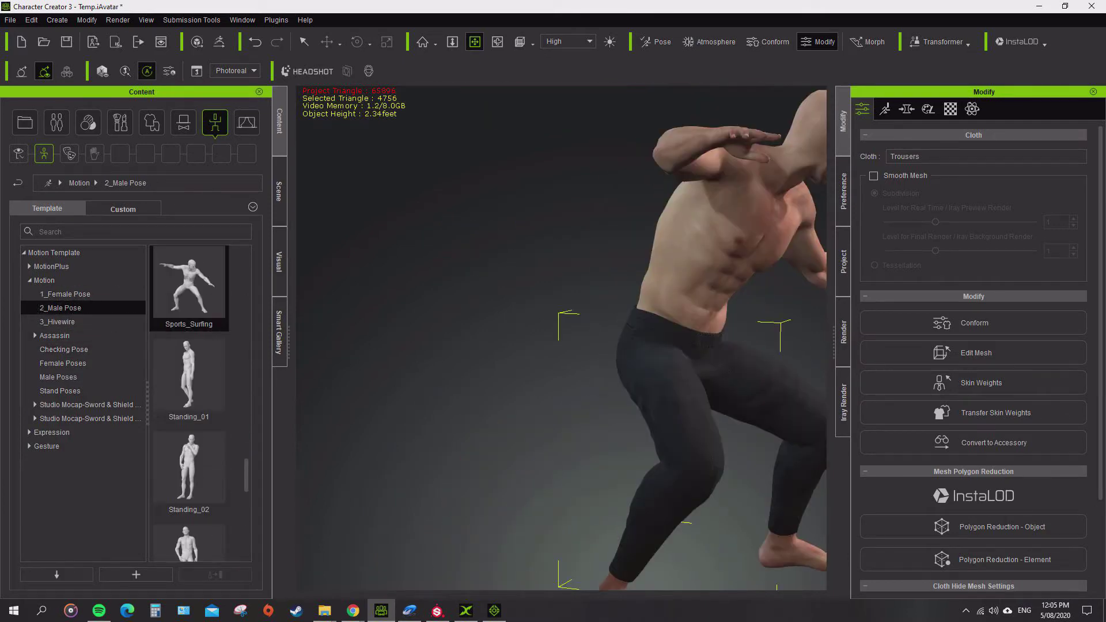
double_click(189, 377)
scroll(189, 403, "down", 2)
double_click(189, 377)
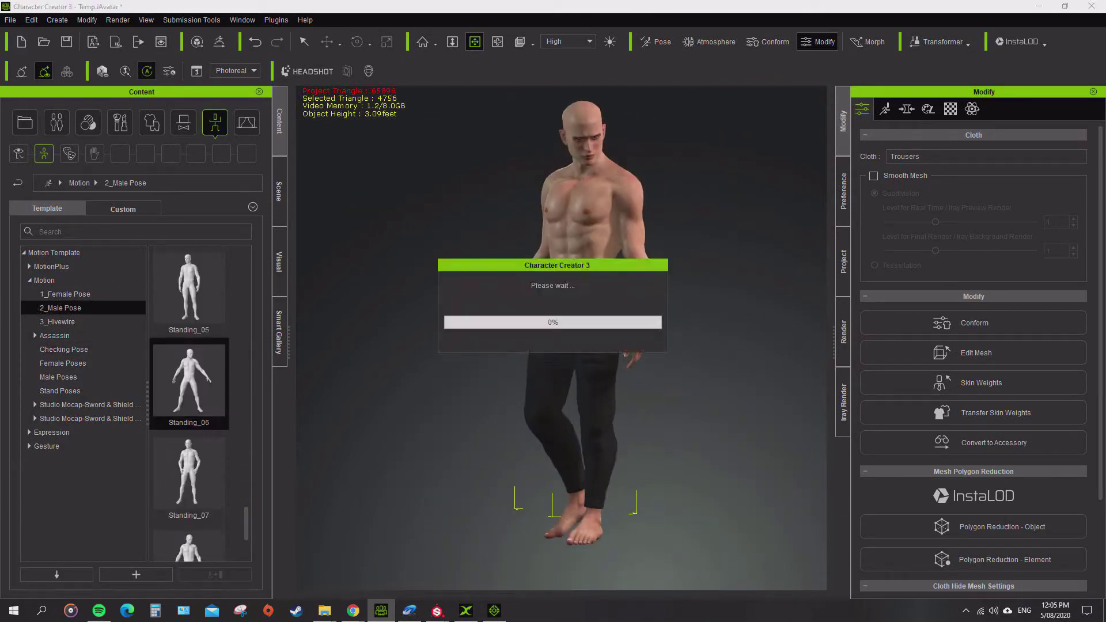
Test the trousers' deformation in the Assassin poses, including the crouch against a wall, Assassin_Pose_06 and Assassin_Pose_04
left_click(54, 336)
double_click(189, 420)
double_click(189, 512)
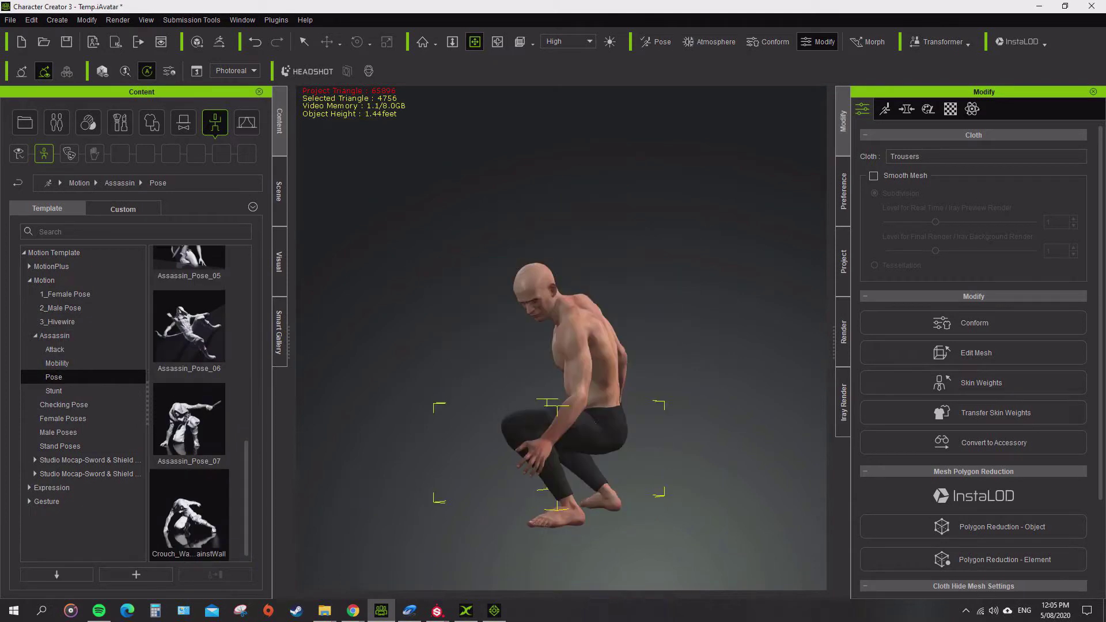
double_click(189, 329)
scroll(189, 404, "up", 5)
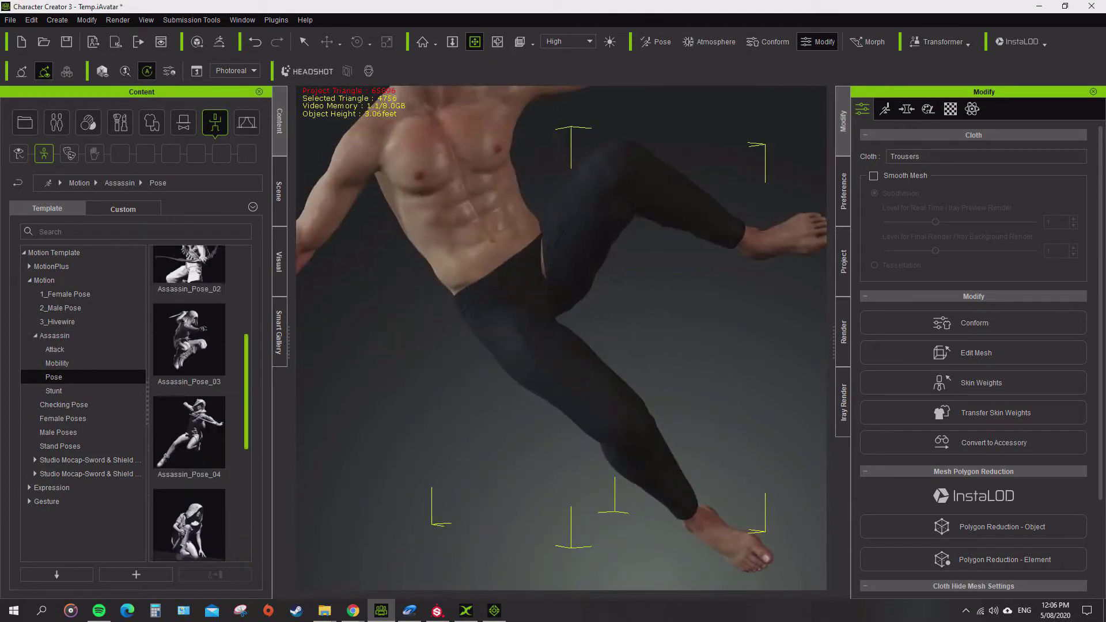
double_click(189, 403)
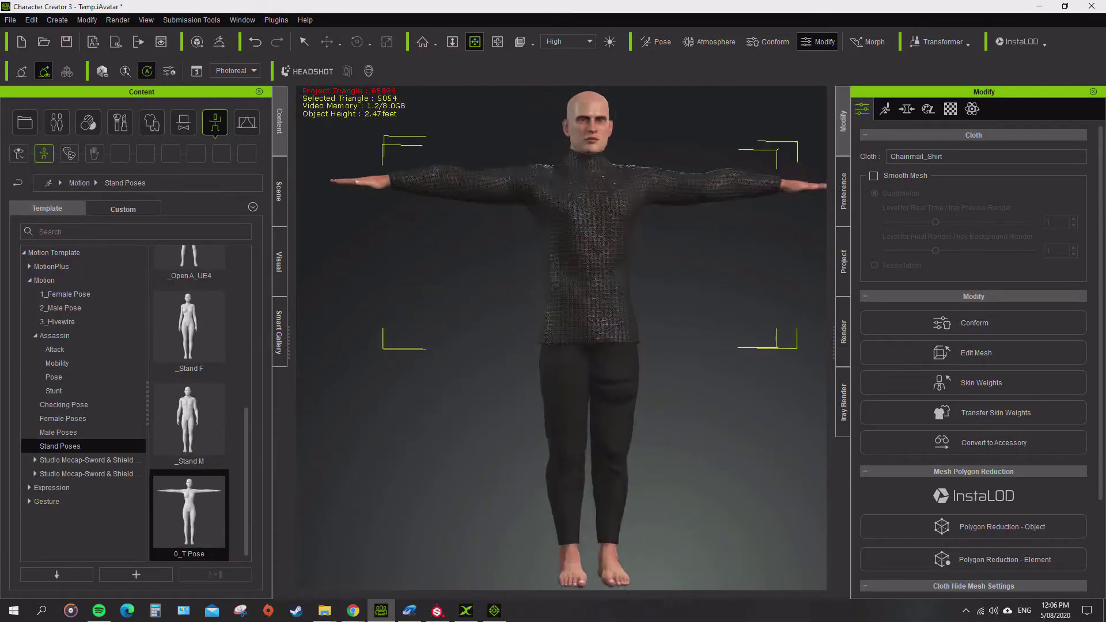
Test the Chainmail_Shirt in the Standing_08, Standing_06, Standing_03 and Sports_Surfing male poses and examine its hem at the thighs
left_click(61, 307)
double_click(189, 420)
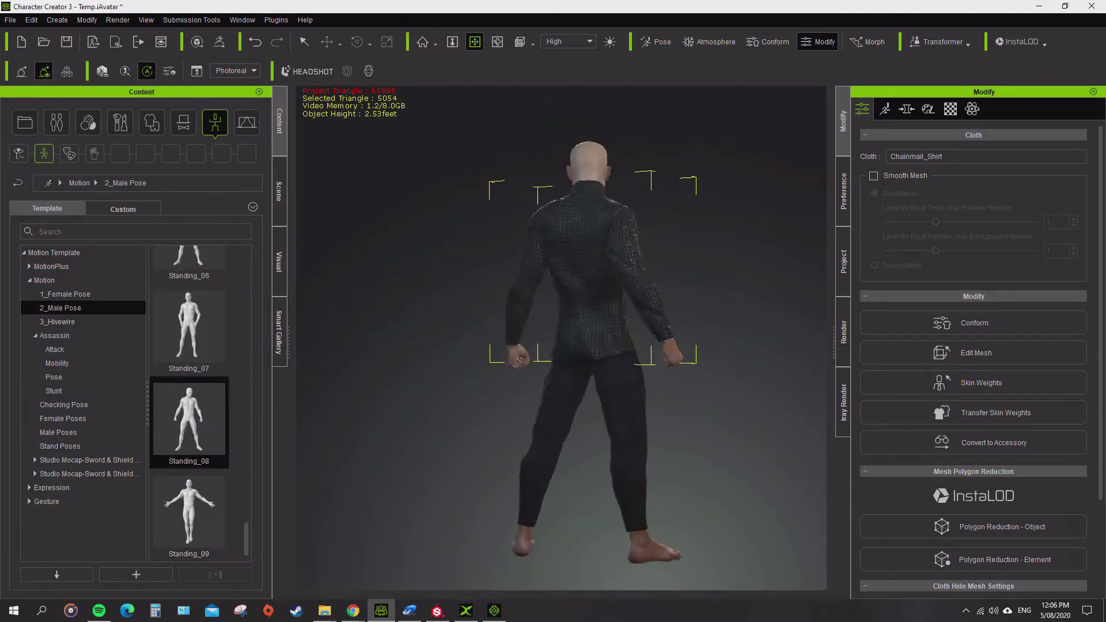
double_click(189, 262)
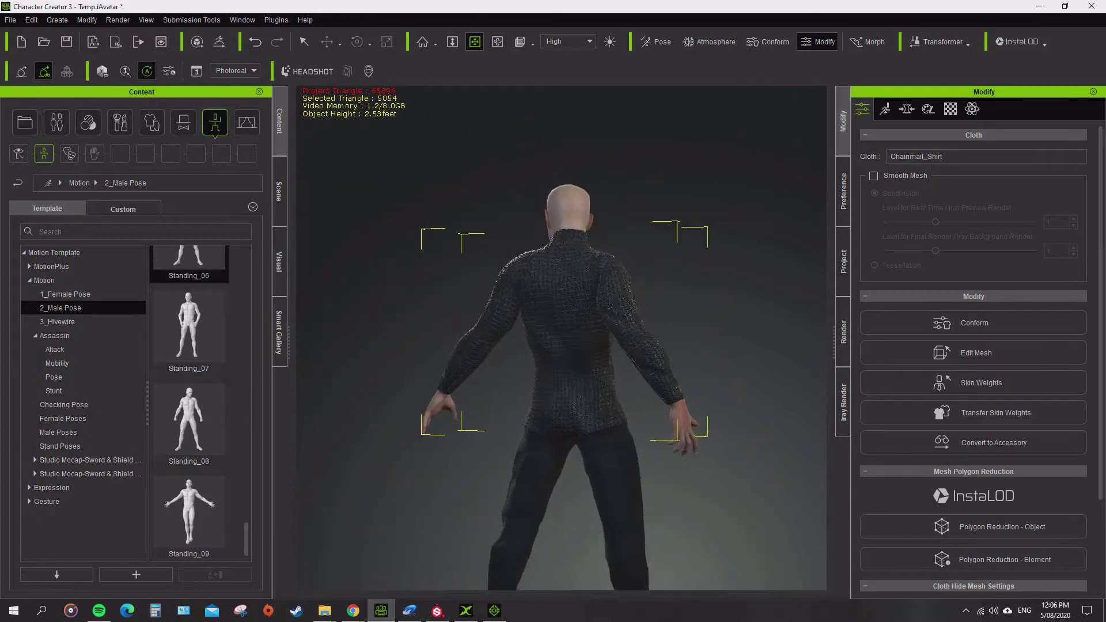
scroll(189, 345, "up", 5)
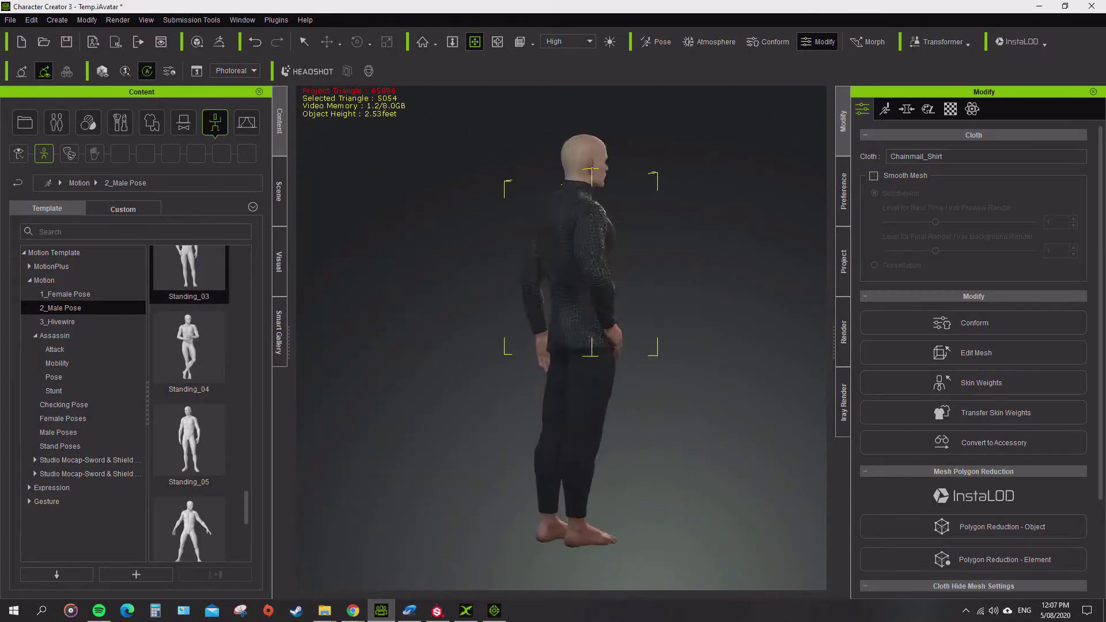
scroll(189, 346, "up", 3)
double_click(189, 340)
scroll(562, 340, "up", 5)
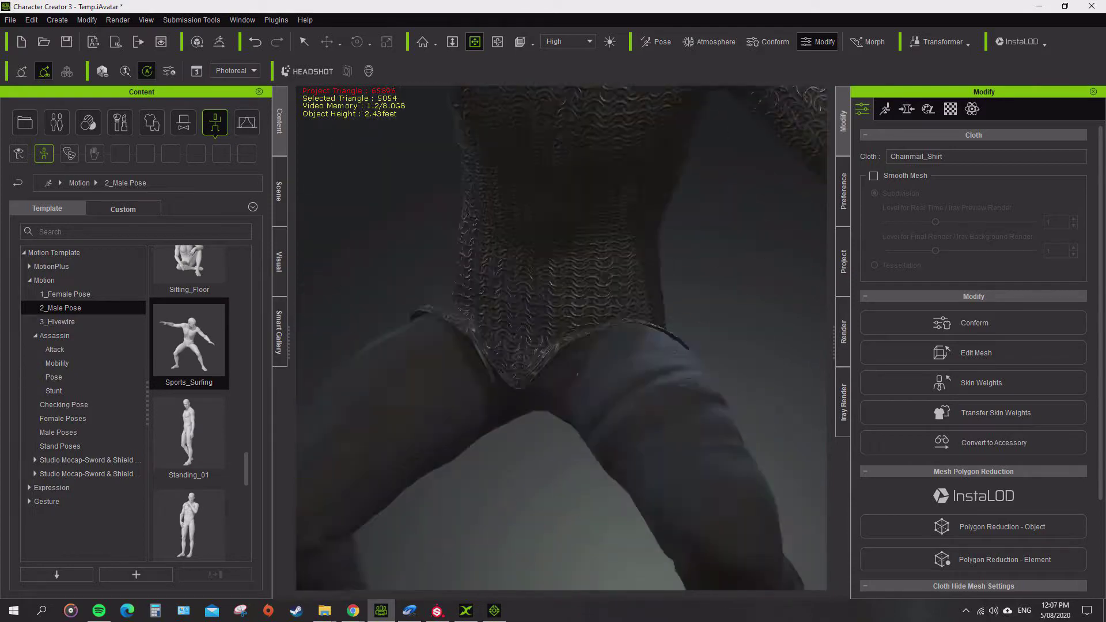
Open the Chainmail_Shirt's skin weights and smooth the CC_Base_Pelvis weights along the front hem
scroll(561, 340, "down", 5)
left_click(981, 383)
scroll(440, 337, "up", 5)
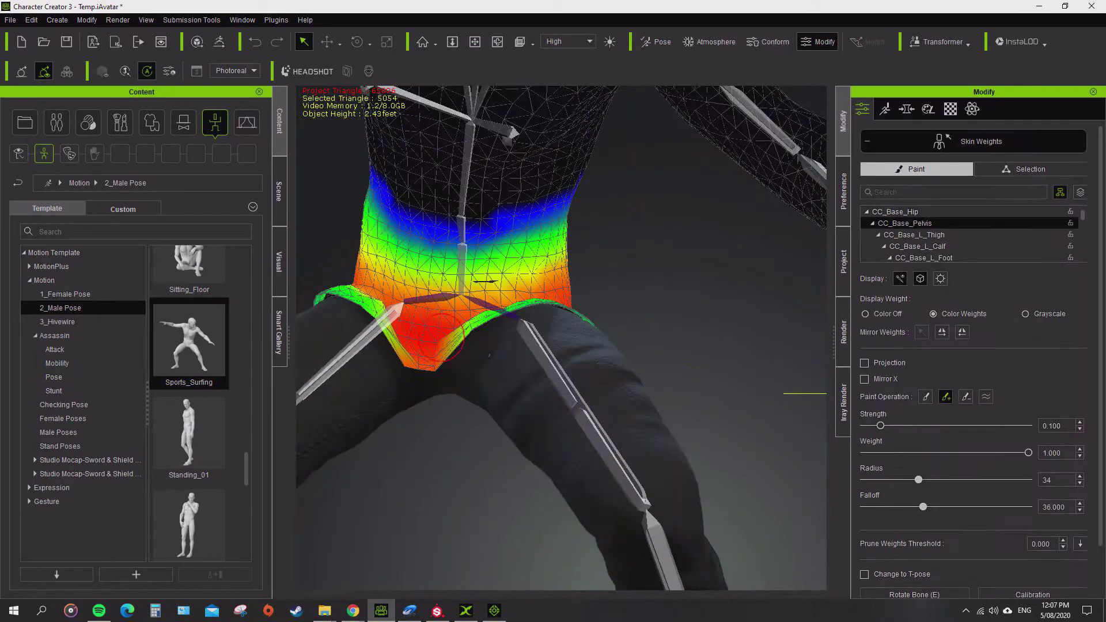
left_click(368, 333)
left_click(432, 298)
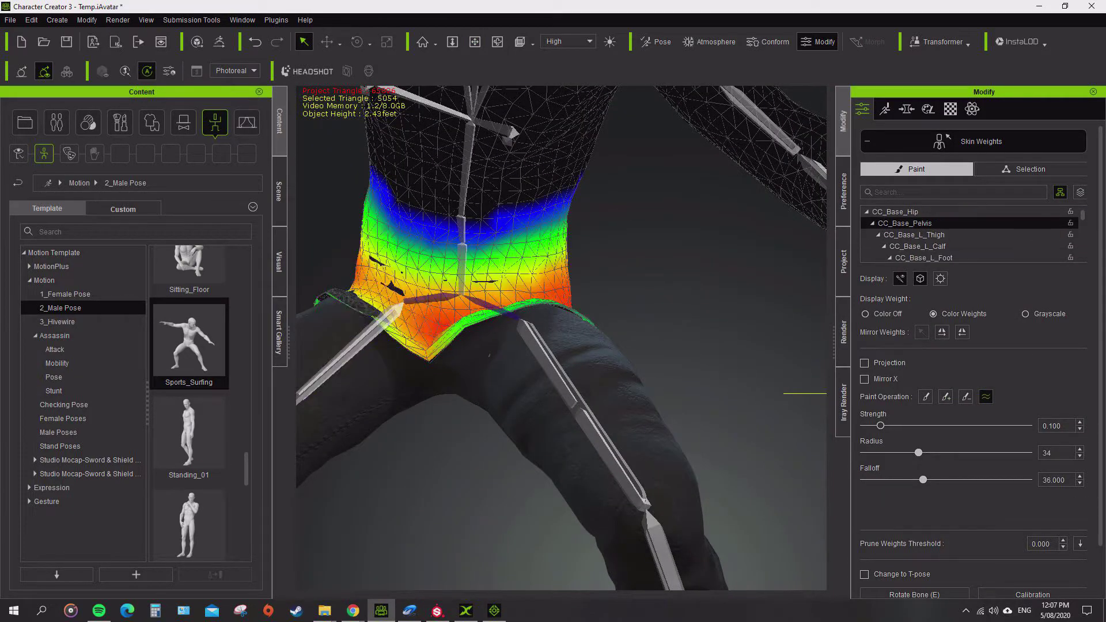
right_click_drag(561, 340, 478, 345)
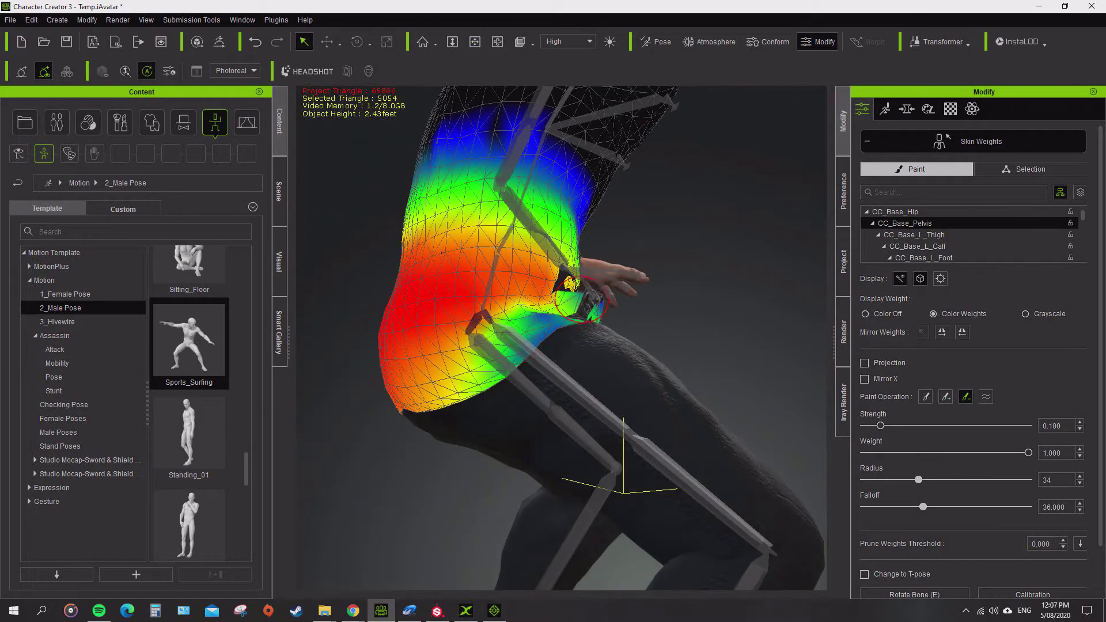
Repaint the shirt's CC_Base_R_ThighTwist01 weights along the front hem and lower waist
left_click(697, 490)
left_click(576, 397)
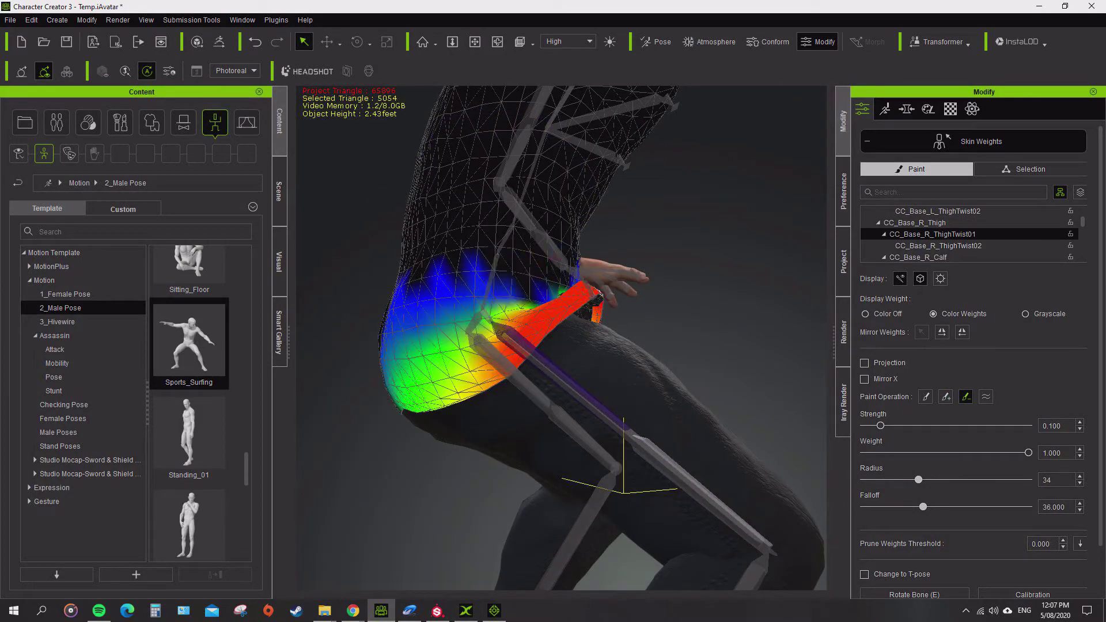
right_click_drag(562, 340, 489, 340)
left_click(986, 396)
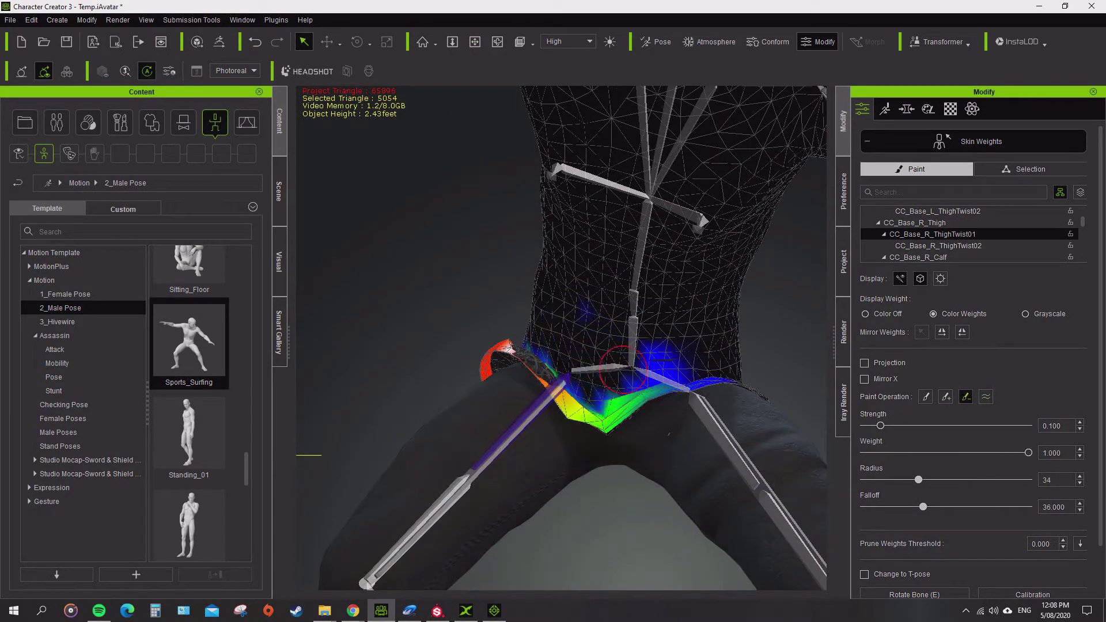
right_click_drag(622, 369, 548, 371)
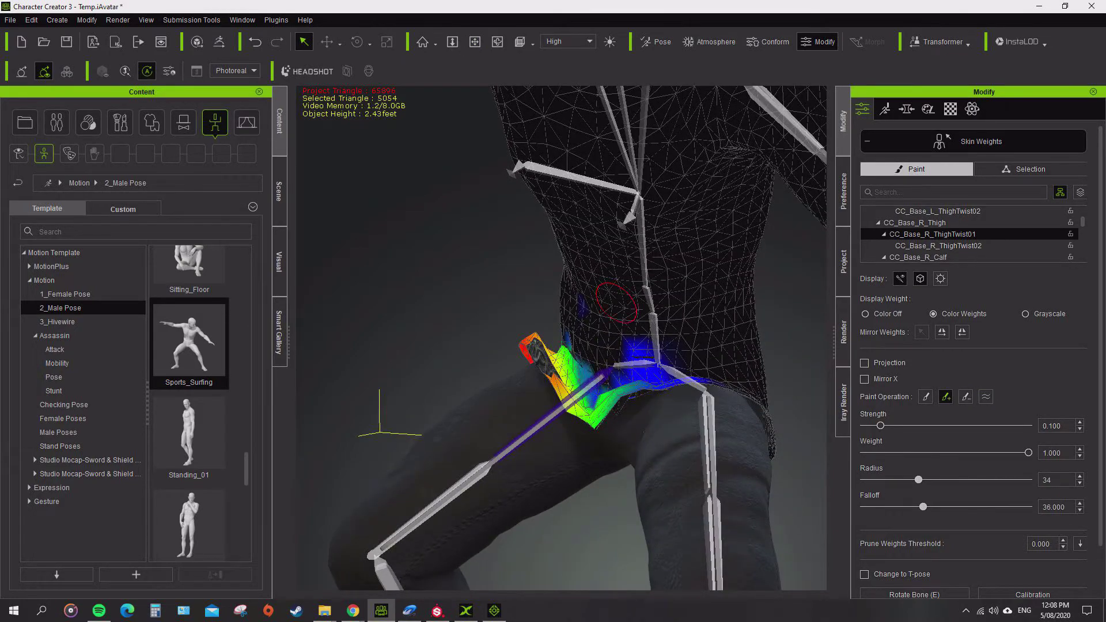
Put the character in the _Stand M pose and smooth the shirt's CC_Base_Waist and CC_Base_Pelvis weights
left_click(475, 42)
left_click(60, 446)
double_click(189, 421)
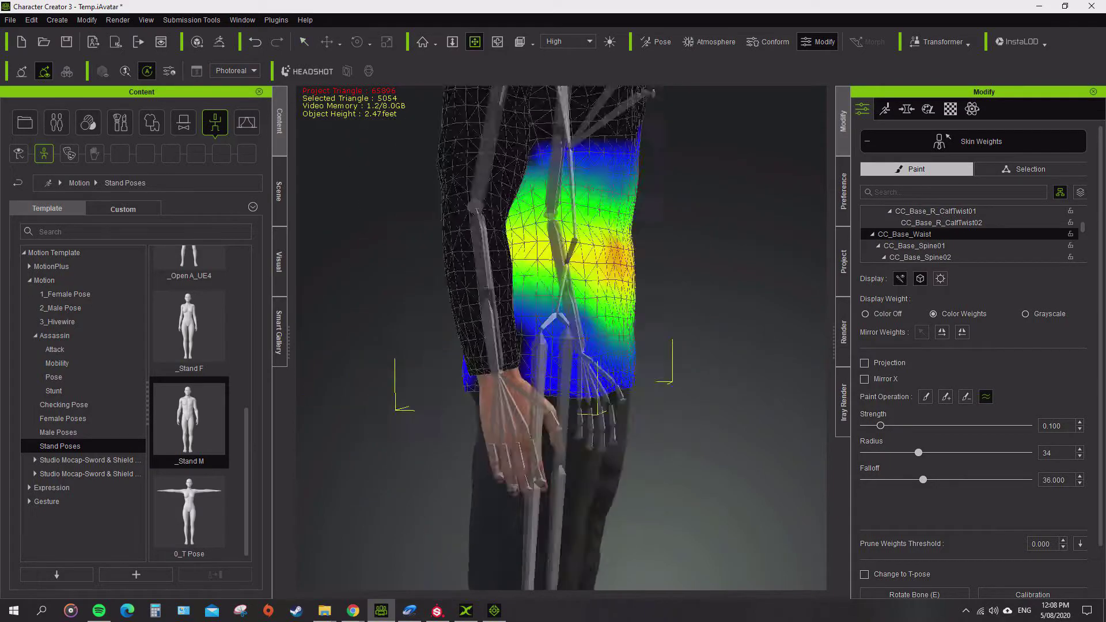
left_click(522, 274)
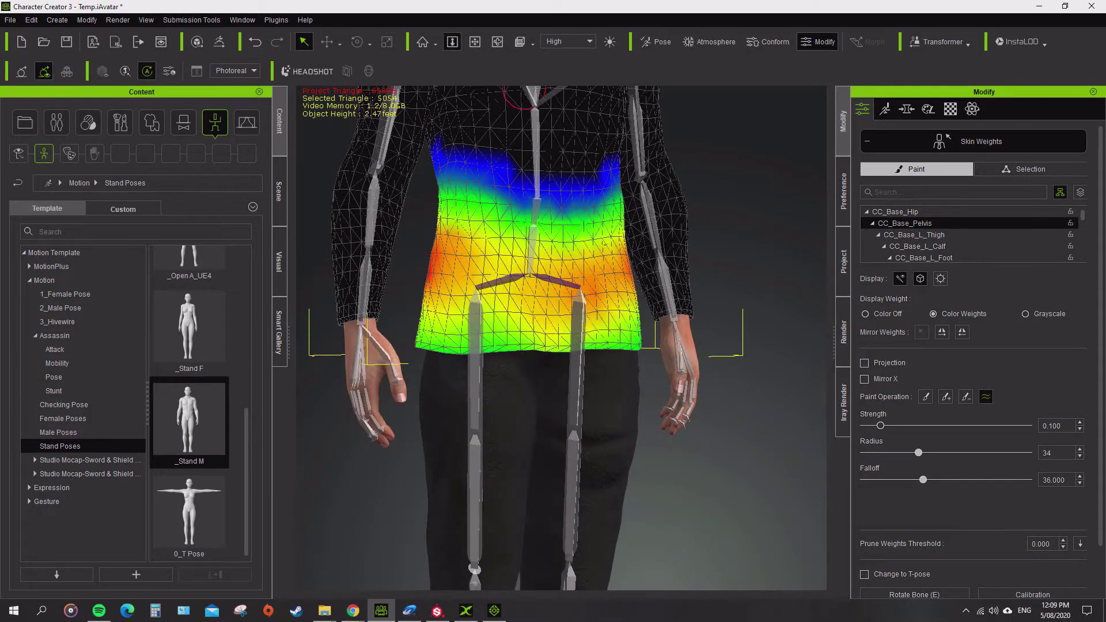
left_click(542, 293)
Smooth the shirt's CC_Base_R_ThighTwist01 weights at the hem, check the CC_Base_L_Thigh and CC_Base_R_ThighTwist02 weights, and close the skin weights
left_click(583, 300)
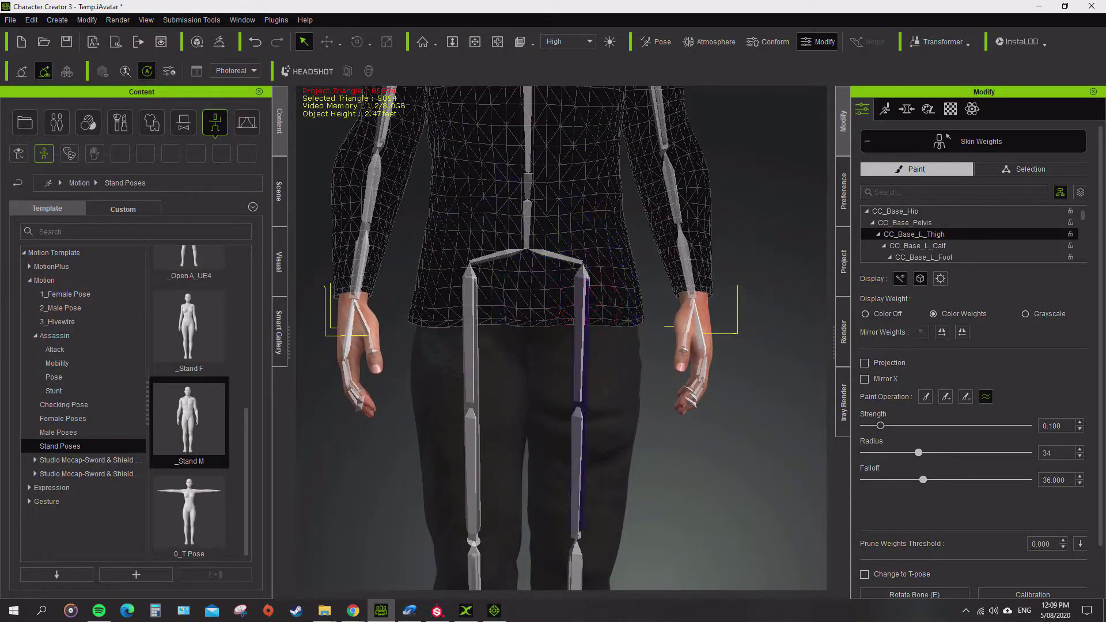
right_click_drag(562, 345, 599, 346)
left_click(596, 362)
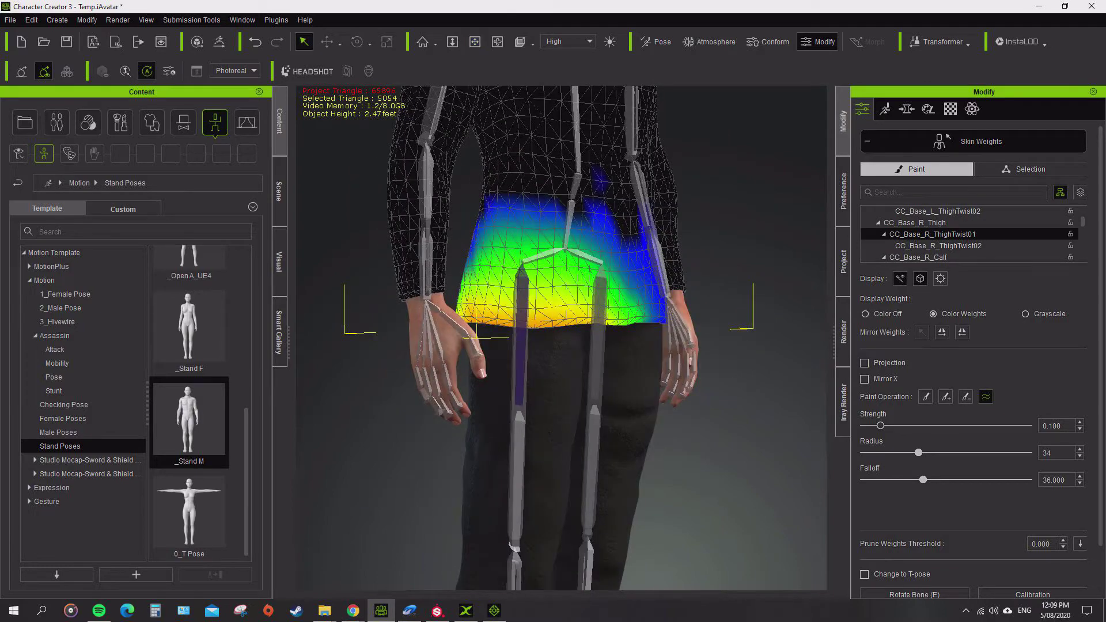
left_click(938, 245)
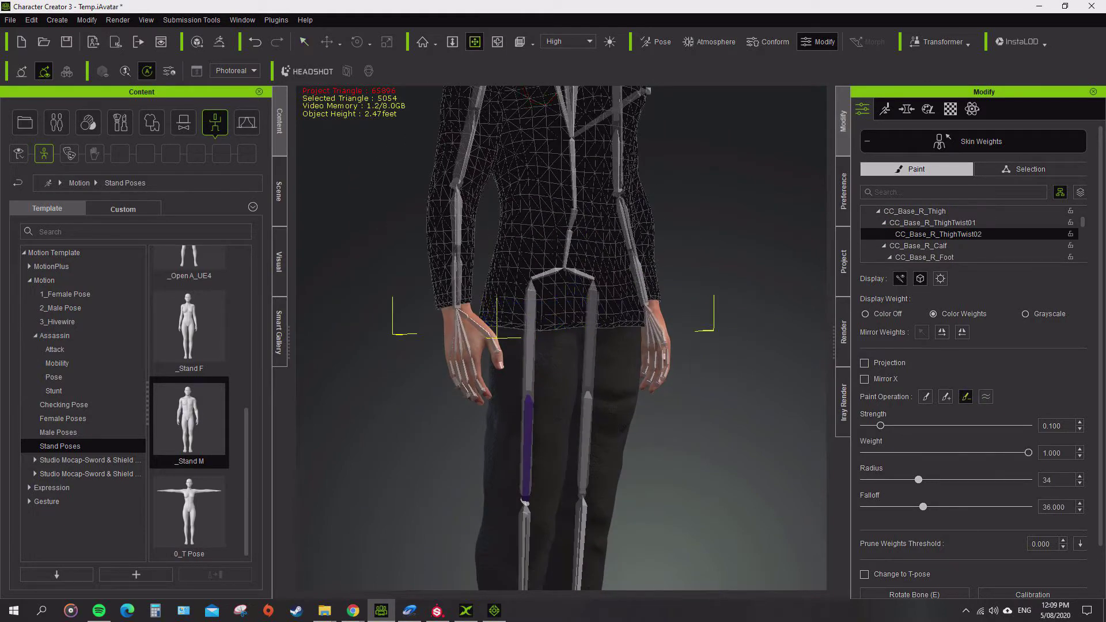
key("Escape")
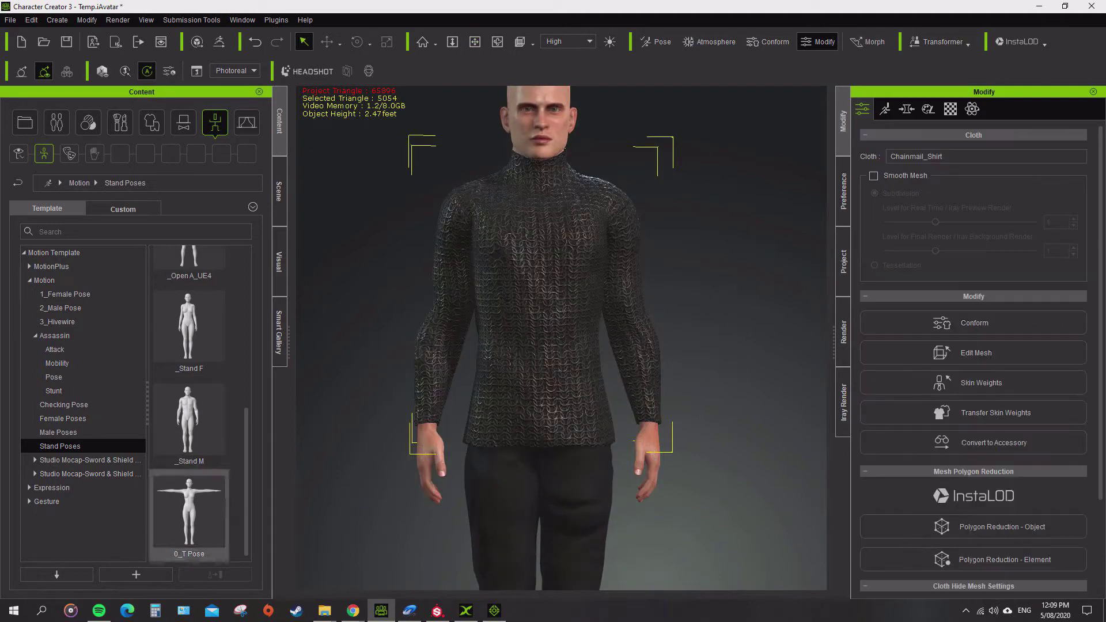
Test the Chainmail_Shirt in the 0_T Pose, Standing_09 and 10_Sit_02 poses and examine the hip crease
double_click(189, 513)
left_click(474, 42)
left_click(60, 308)
double_click(189, 513)
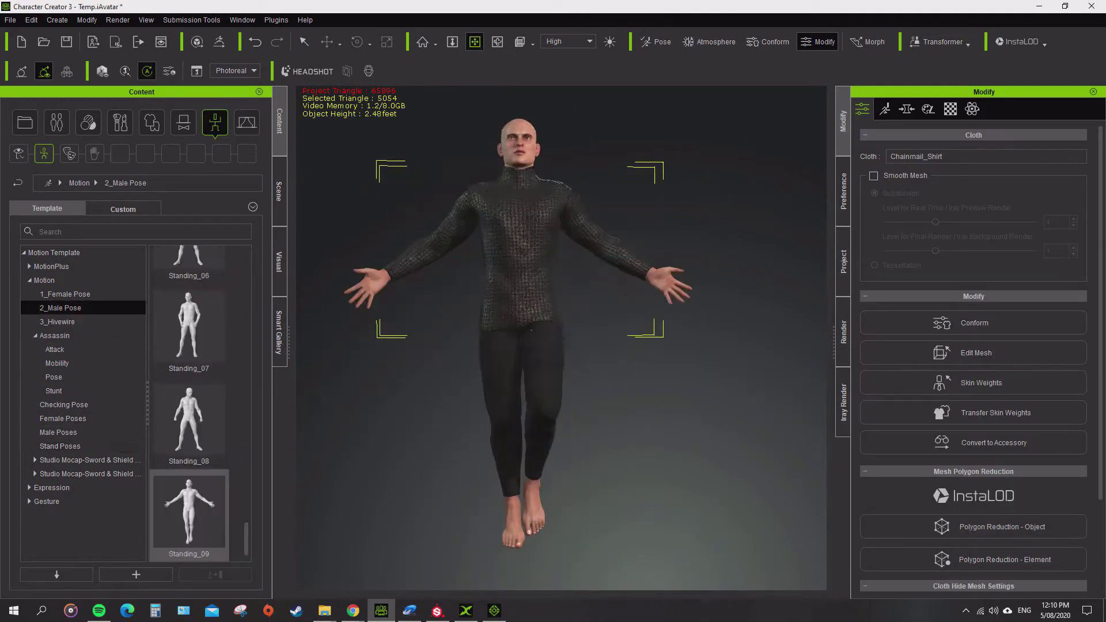
scroll(189, 403, "down", 3)
double_click(189, 268)
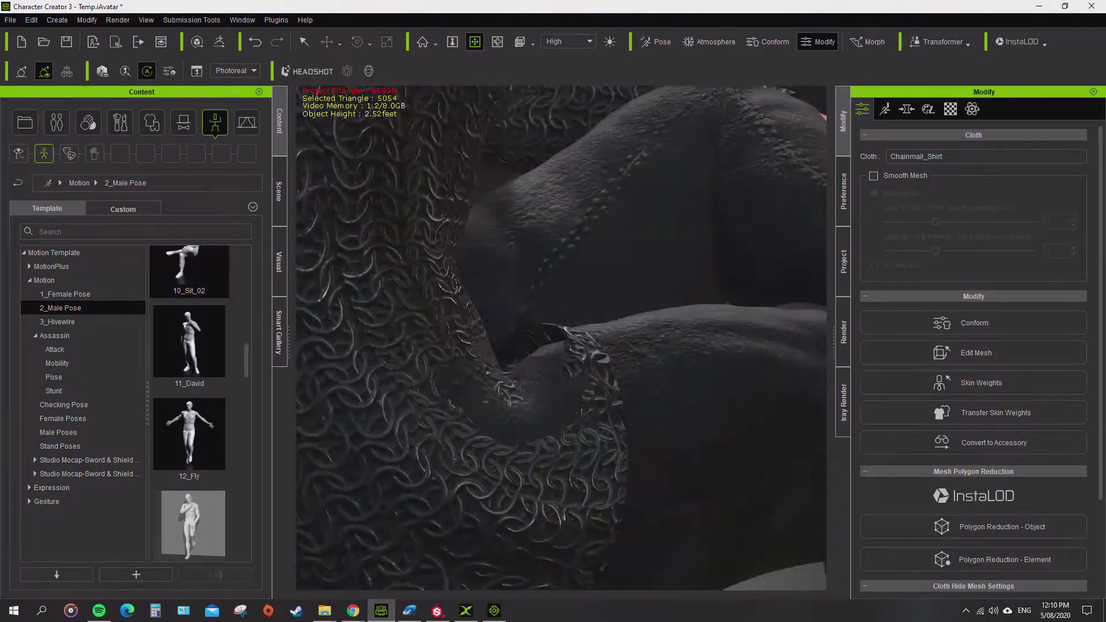
Smooth the shirt's CC_Base_R_ThighTwist01 weights at the seated hip crease and close the skin weights
left_click(981, 383)
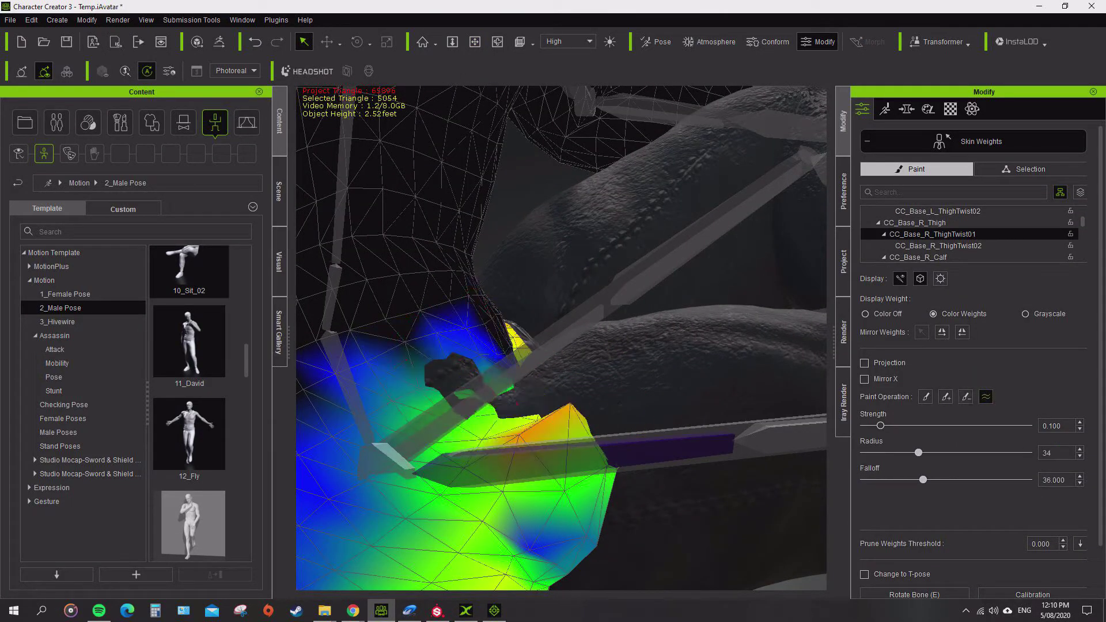
scroll(562, 339, "down", 10)
key("Escape")
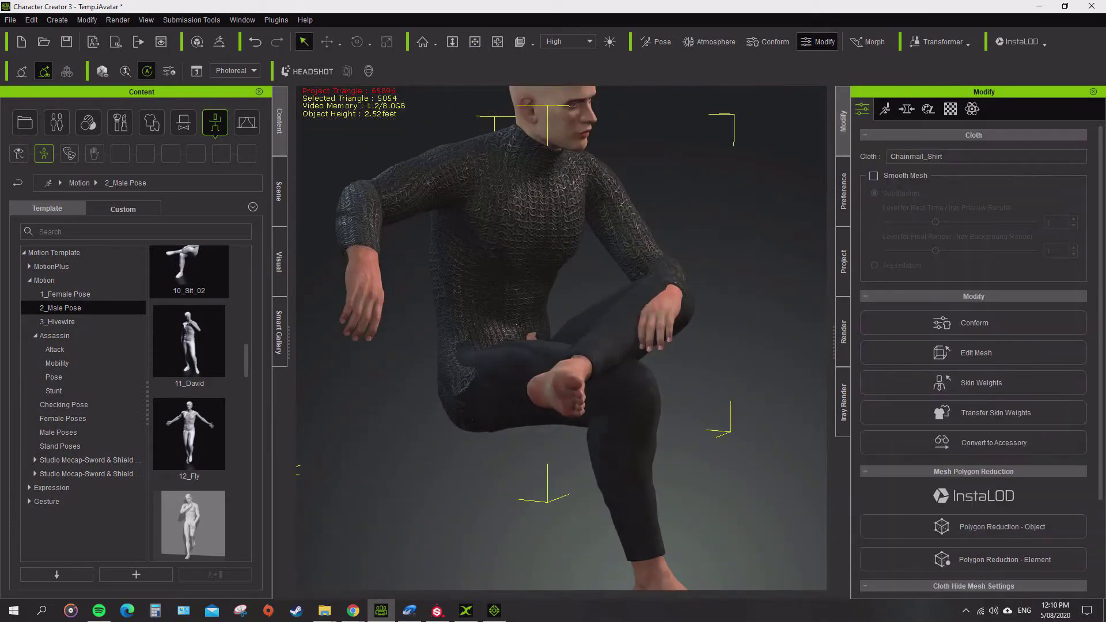
key("Down")
key("Down")
key("Down")
key("Down")
key("Down")
key("Down")
key("Down")
key("Down")
key("Down")
key("Down")
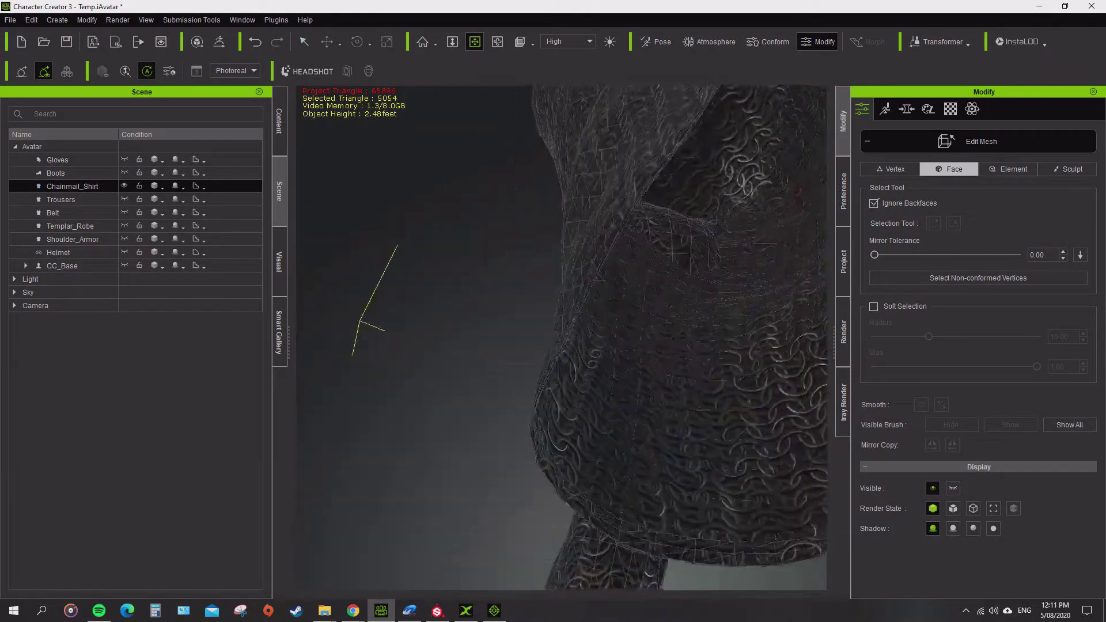
Show the Trousers, Belt and Boots with the Chainmail_Shirt and put the character in the 12_Fly male pose
left_click(56, 172)
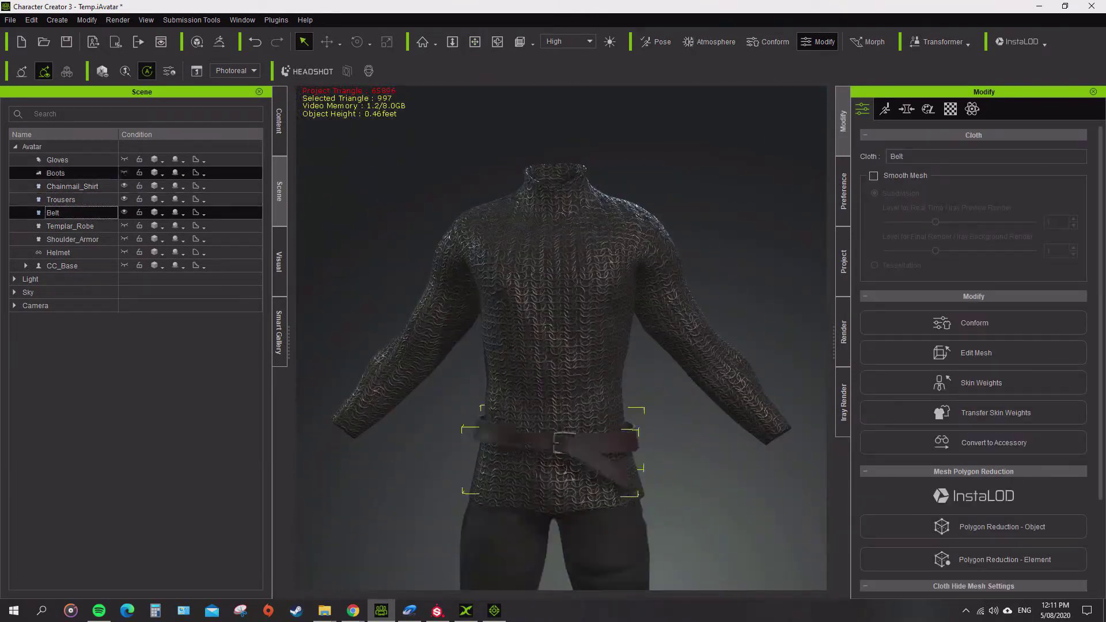
left_click(279, 121)
left_click(60, 307)
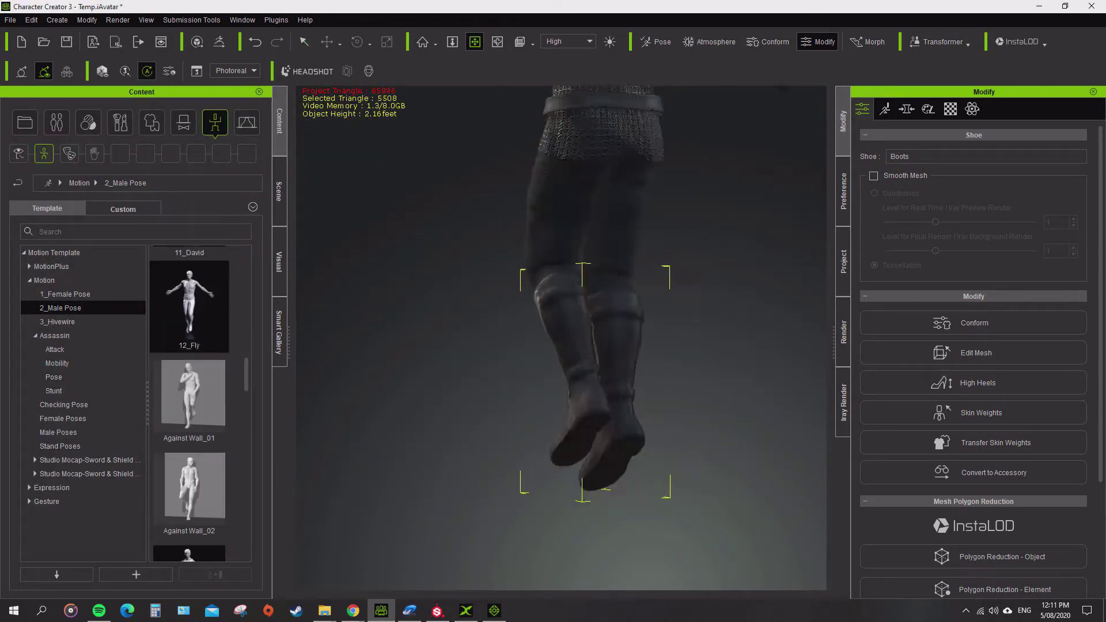
Show the Templar_Robe, Shoulder_Armor, Helmet and CC_Base body together with the other clothing
scroll(190, 404, "down", 5)
left_click(279, 190)
left_click(62, 265)
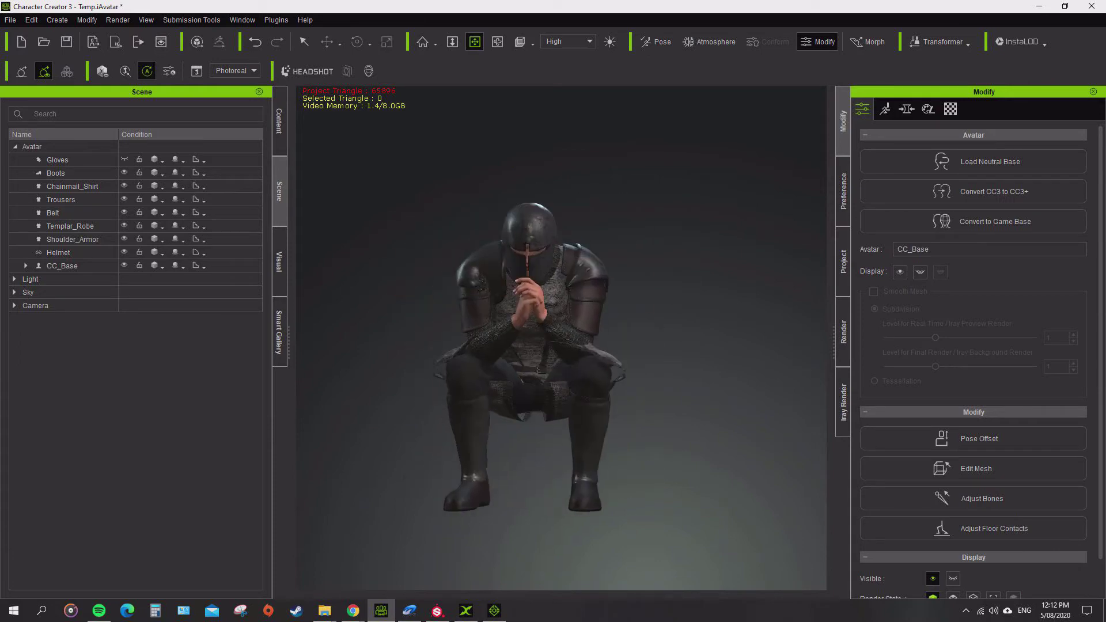
Test the dressed knight in the Sports_Surfing male pose and the Fall checking pose
left_click(279, 121)
double_click(189, 498)
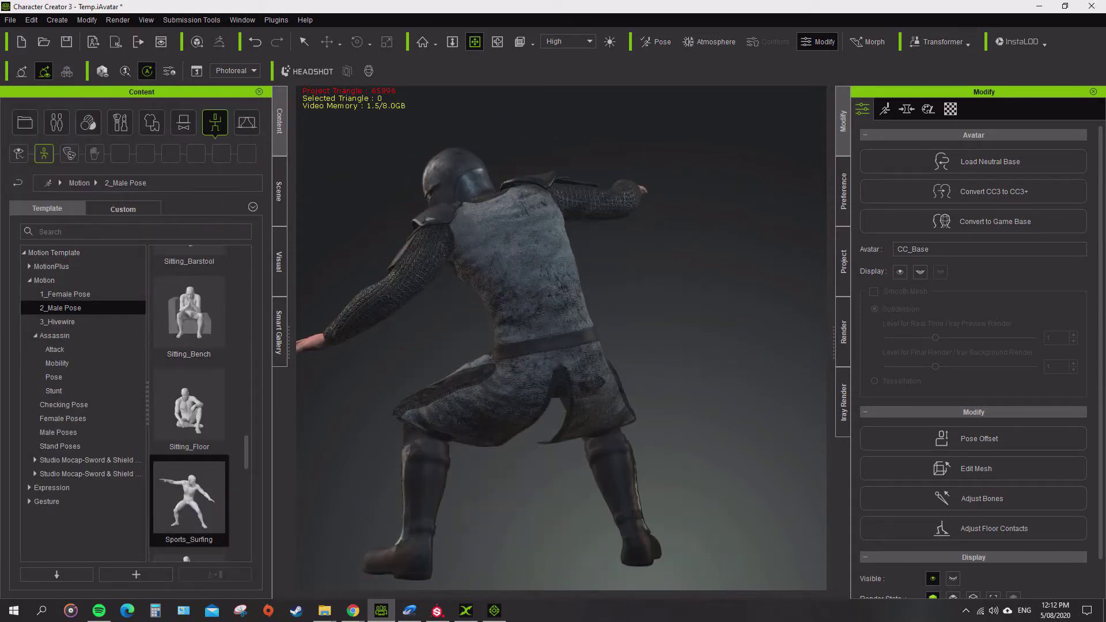
left_click(64, 405)
double_click(189, 267)
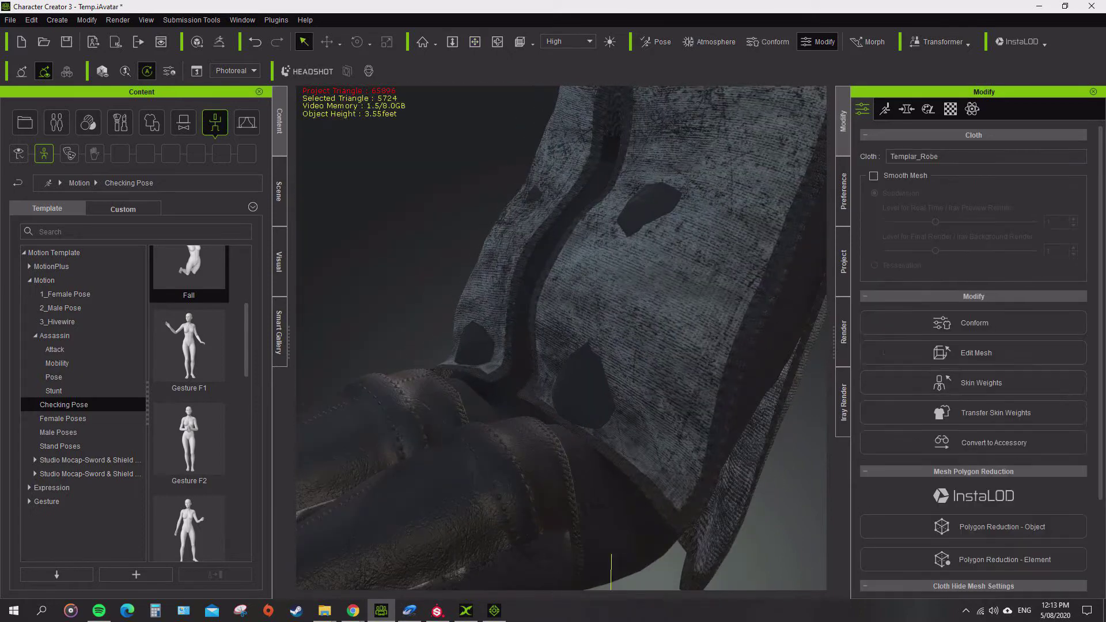
Sculpt the Templar_Robe outward over the poke-through on the lap, using brush radii 20 and 4 in the Fall pose
left_click(975, 469)
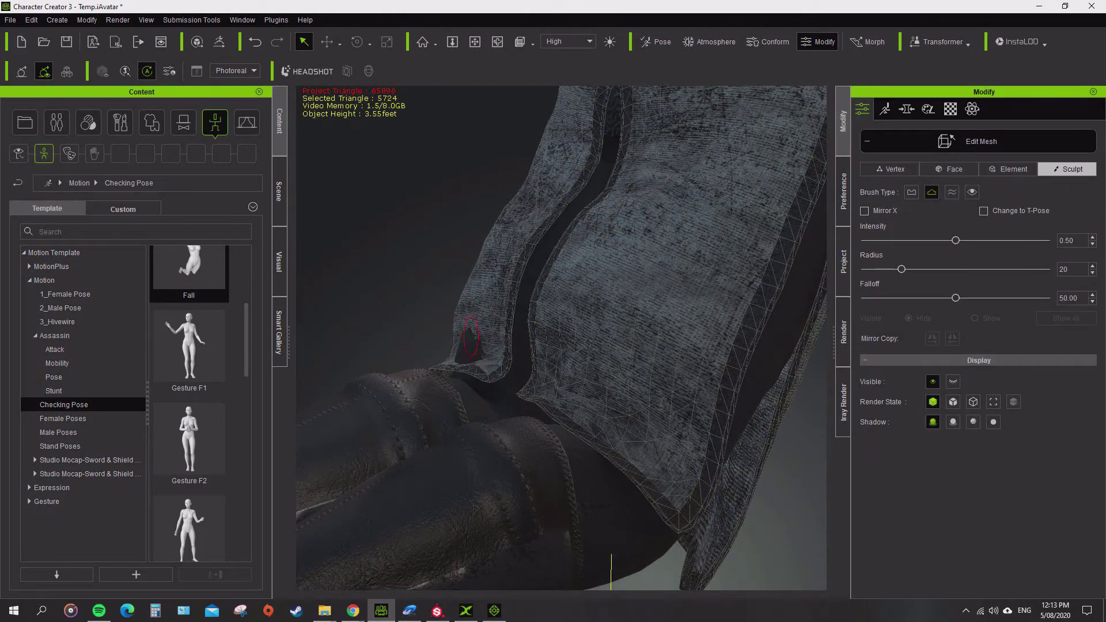
middle_click_drag(472, 337, 557, 292)
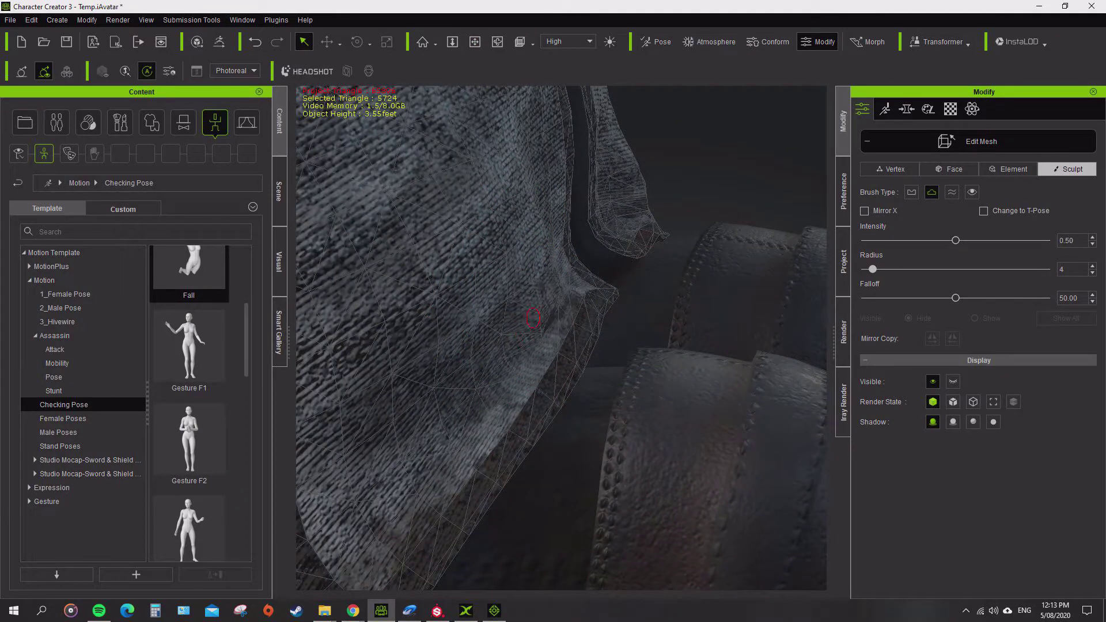
middle_click_drag(520, 341, 564, 270)
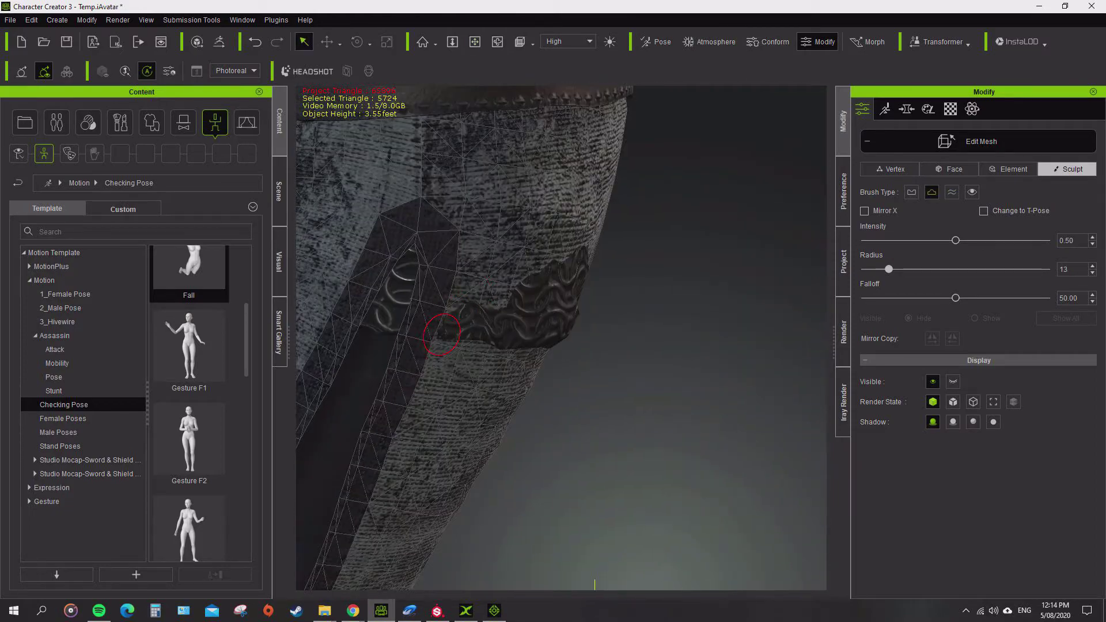
Sculpt the robe over the chainmail patches showing through below the belt with brush radius 13
middle_click_drag(545, 311, 532, 186)
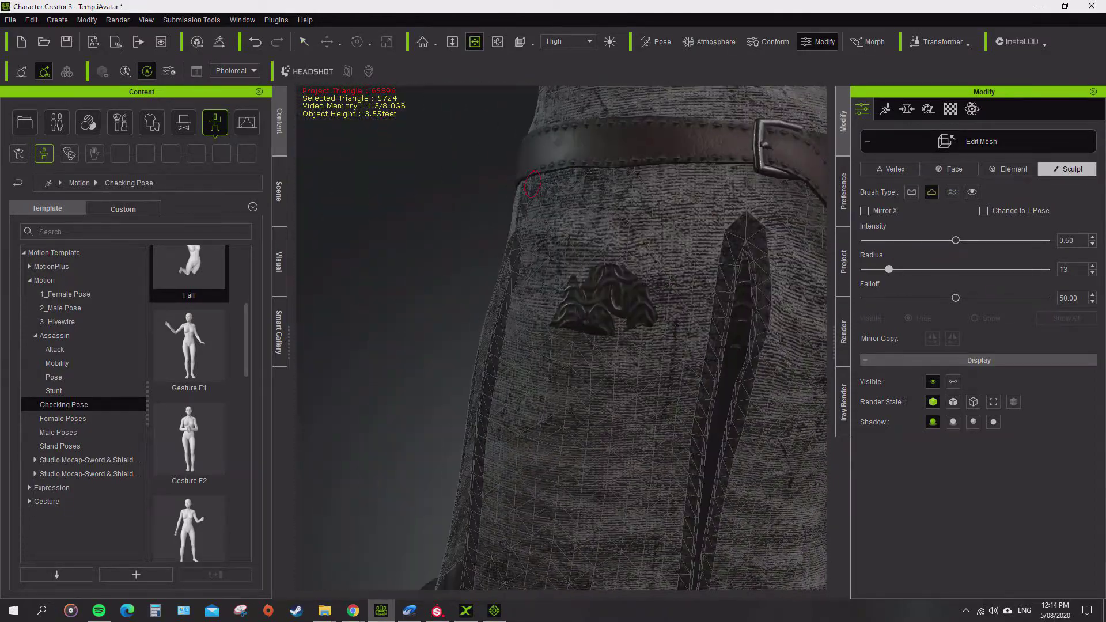
mouse_move(592, 307)
middle_mouse_down()
mouse_move(680, 350)
mouse_move(657, 282)
mouse_move(518, 206)
middle_mouse_up()
key("3")
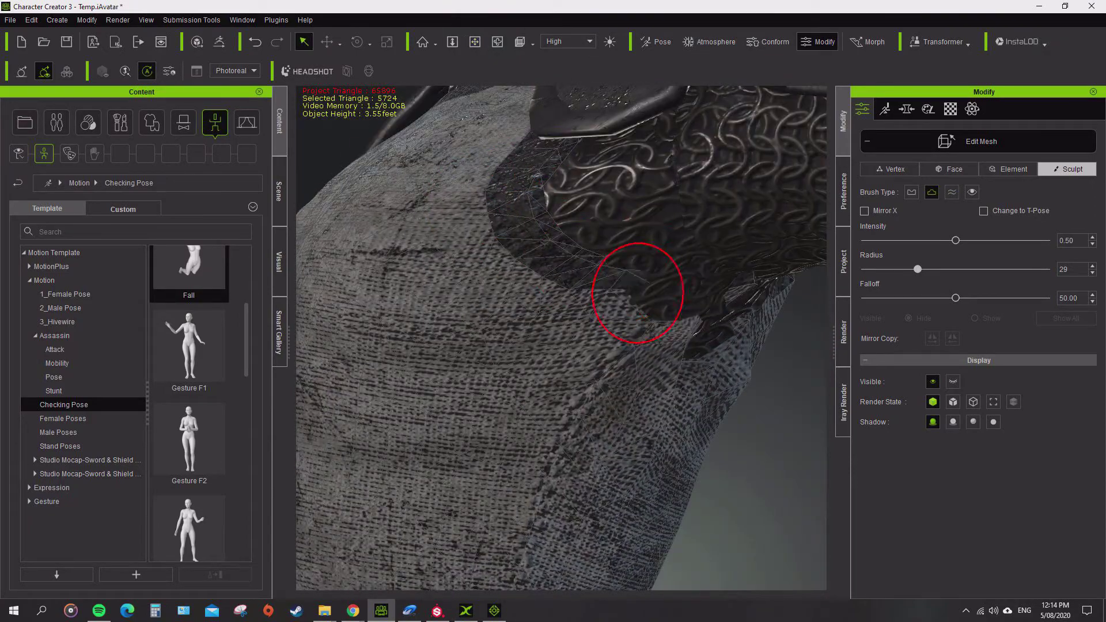
Raise and smooth the robe around the underarm with brush radius 29 to cover the protruding chainmail
key("3")
mouse_move(599, 387)
middle_mouse_down()
mouse_move(517, 179)
mouse_move(457, 319)
middle_mouse_up()
left_click_drag(518, 345, 591, 280)
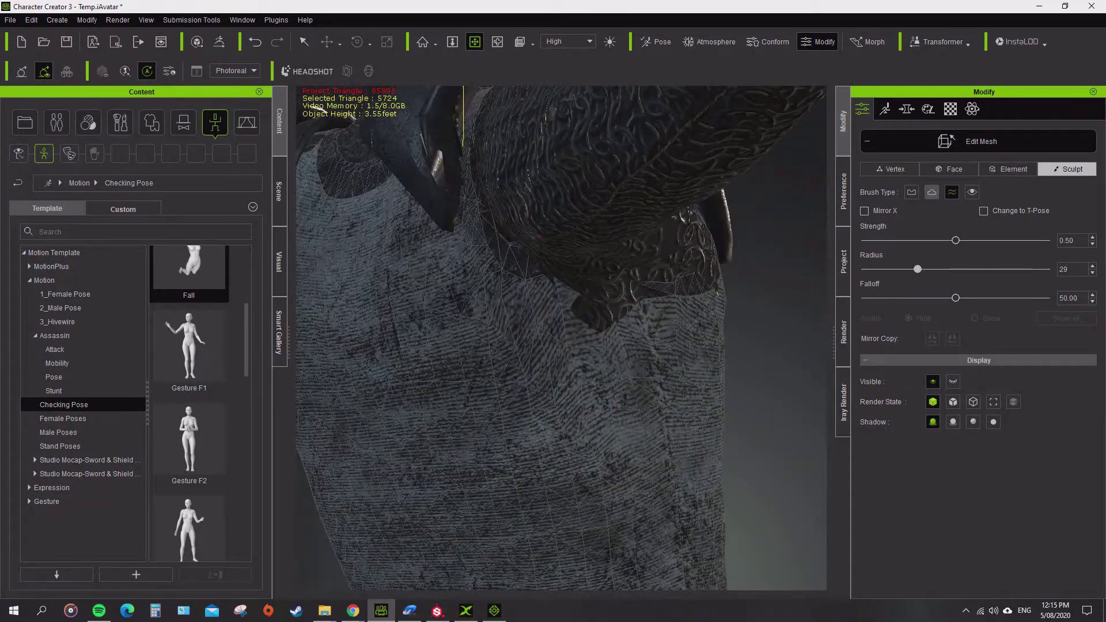
key("q")
right_click_drag(518, 345, 382, 353)
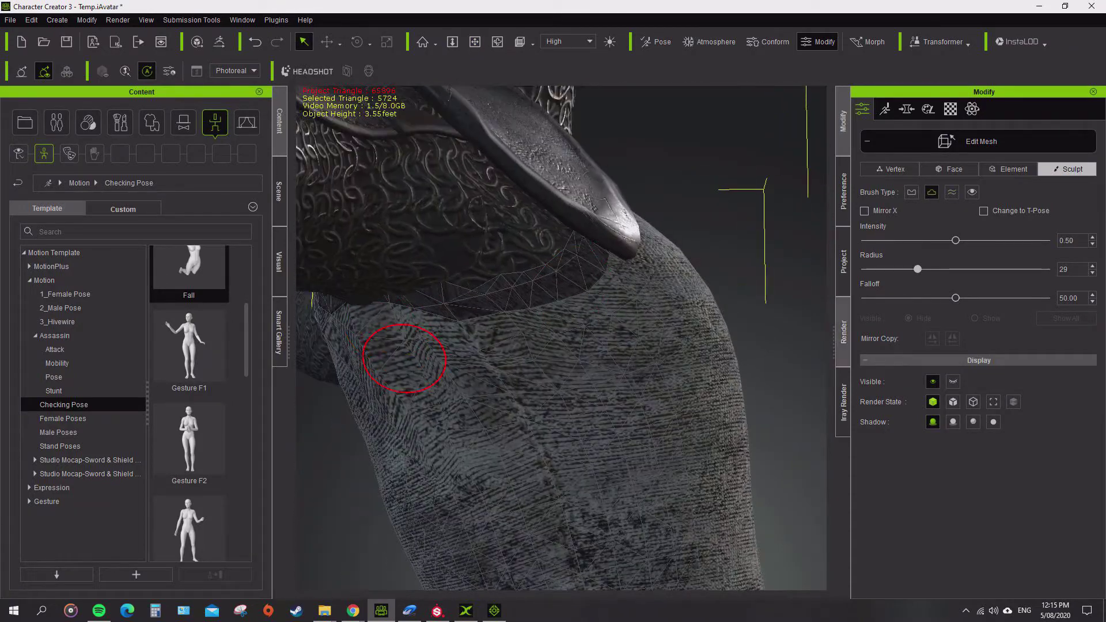
right_click_drag(403, 395, 438, 369)
right_click_drag(661, 317, 610, 309)
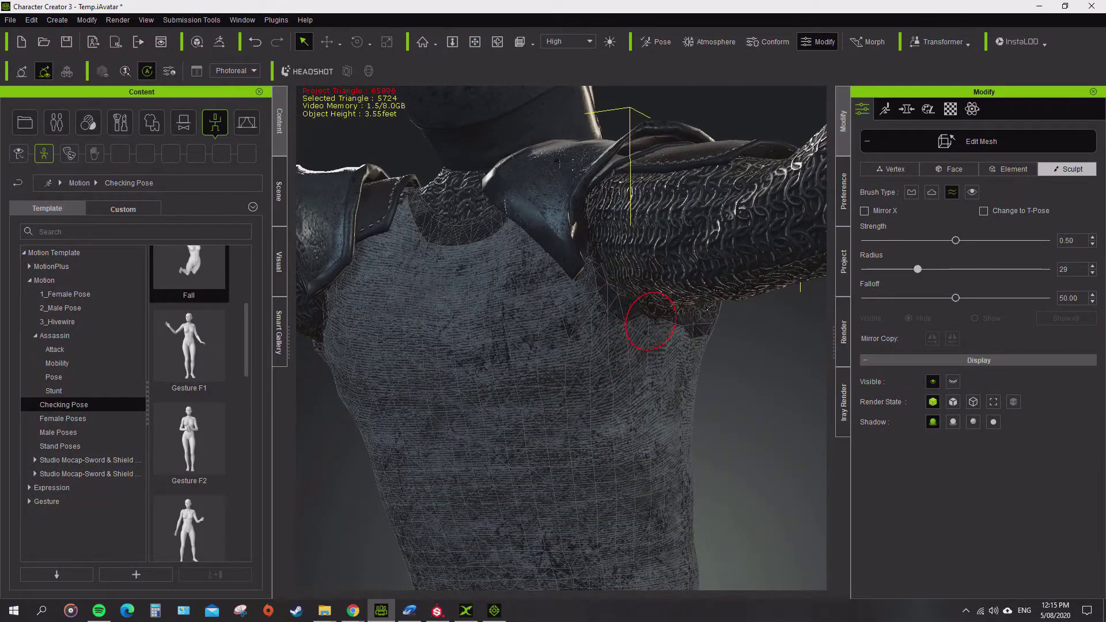
Check the dressed knight in the Gesture F1 checking pose and put him in the Boxer pose
left_click(474, 42)
left_click_drag(189, 346, 542, 188)
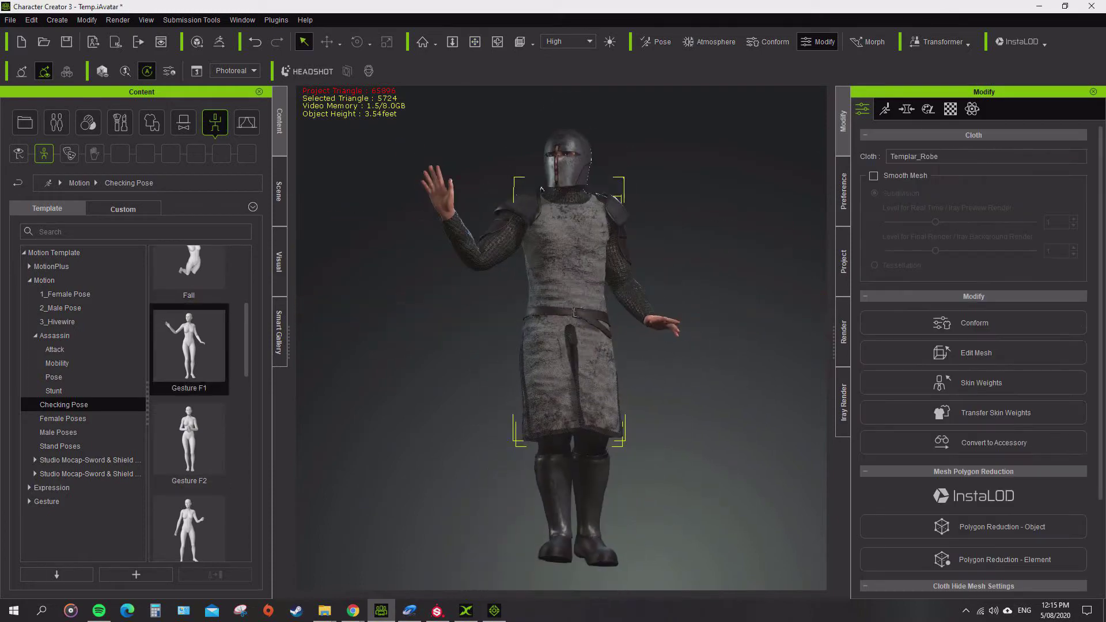
scroll(189, 345, "up", 2)
double_click(189, 288)
left_click(475, 42)
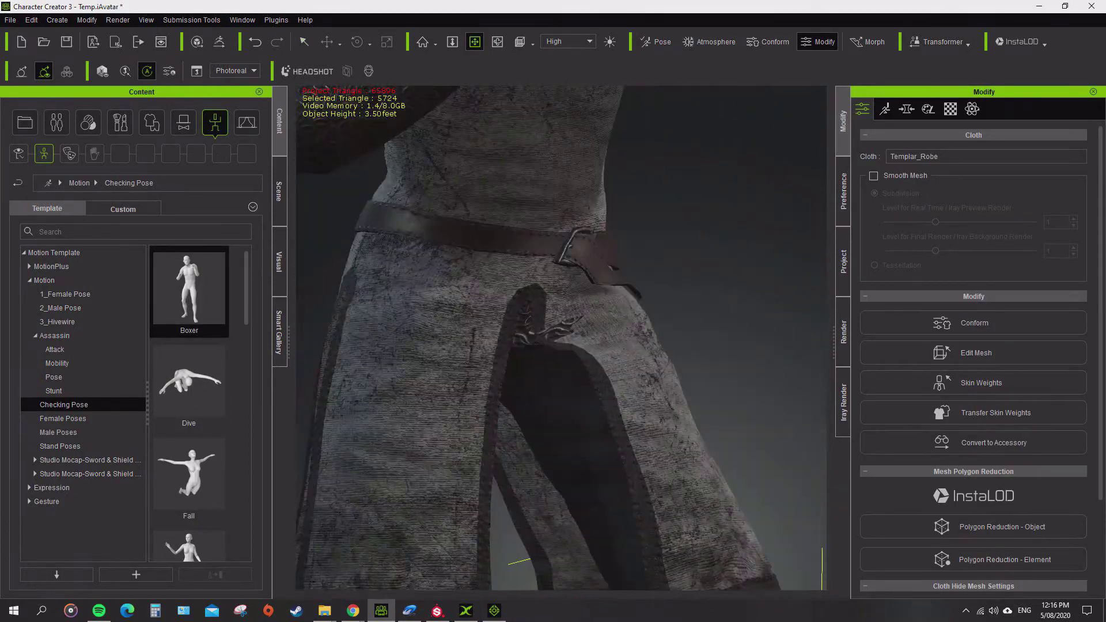
Smooth the robe's CC_Base_L_ThighTwist01 and CC_Base_L_ThighTwist02 weights beside the front slit and close the skin weights
left_click(981, 383)
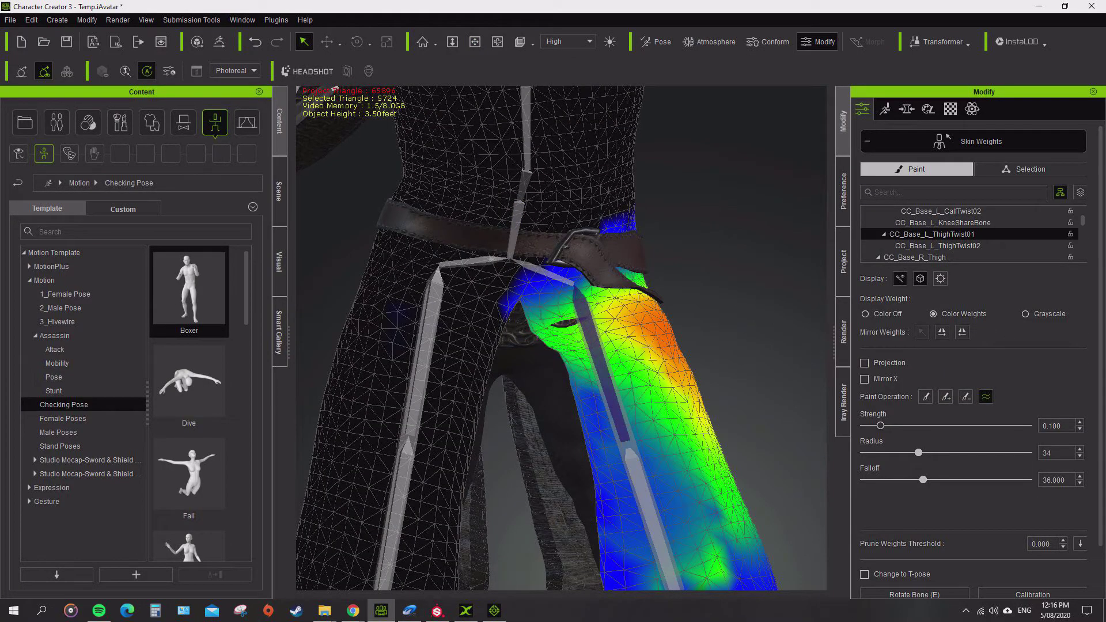
left_click_drag(547, 300, 582, 346)
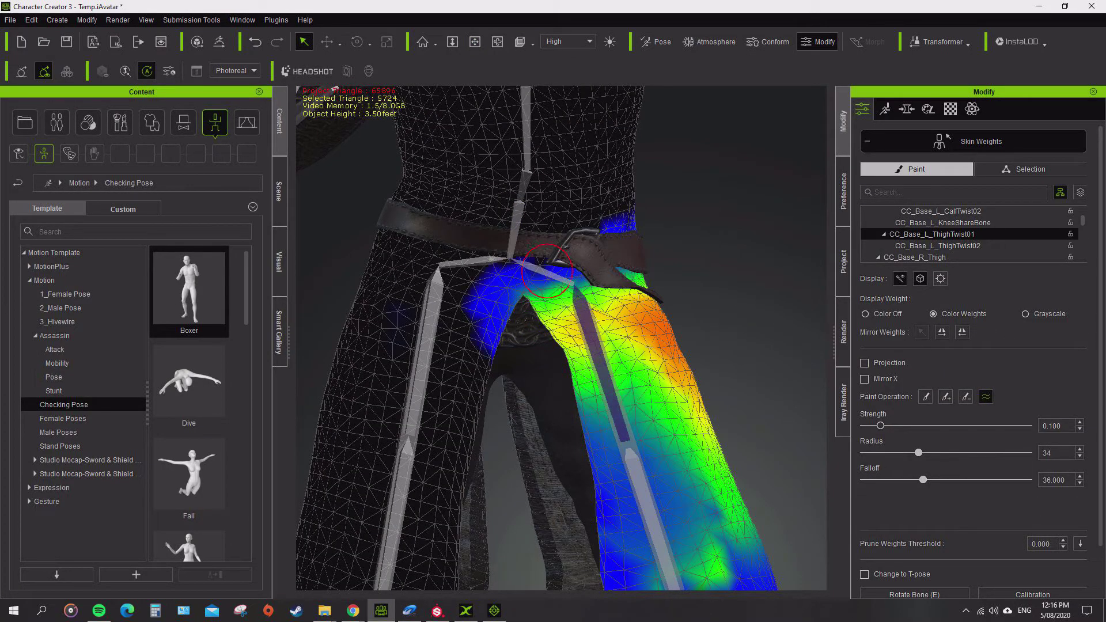
left_click(601, 394)
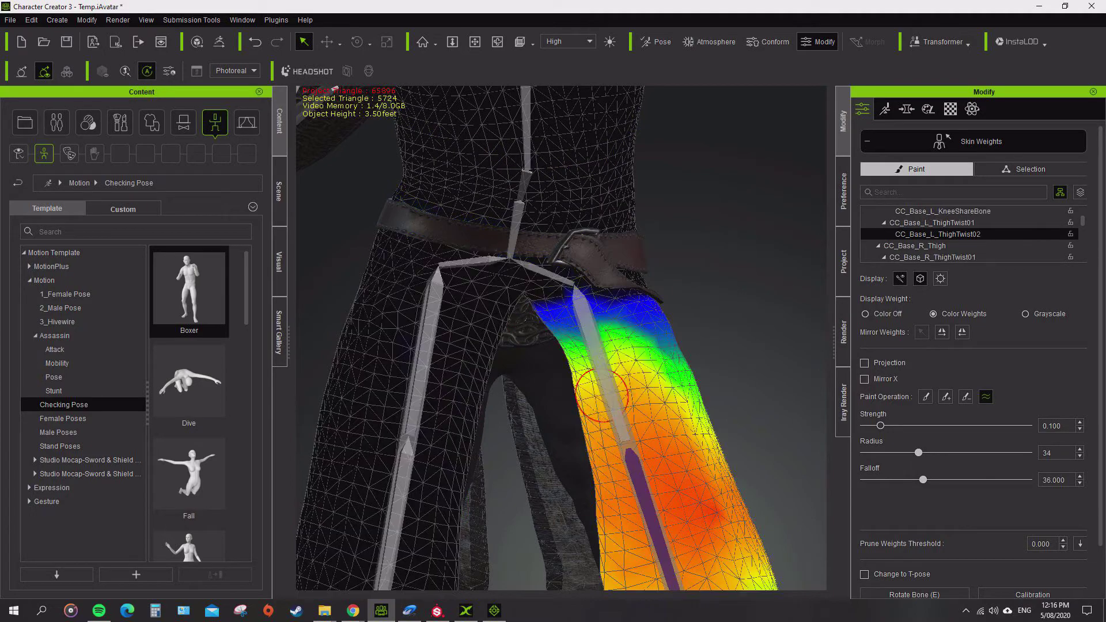
right_click_drag(562, 340, 345, 340)
left_click(518, 218)
left_click(503, 274)
key("Escape")
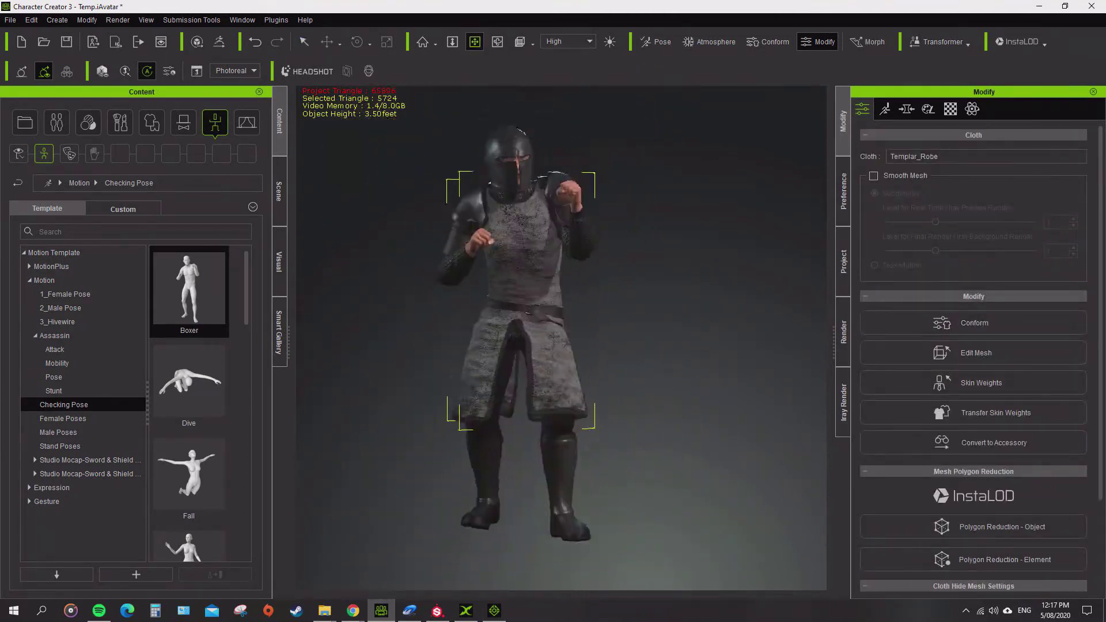
Sculpt and smooth the robe around the shoulder and armhole in the Boxer pose to hide the chainmail, using brush radius 29
left_click(976, 353)
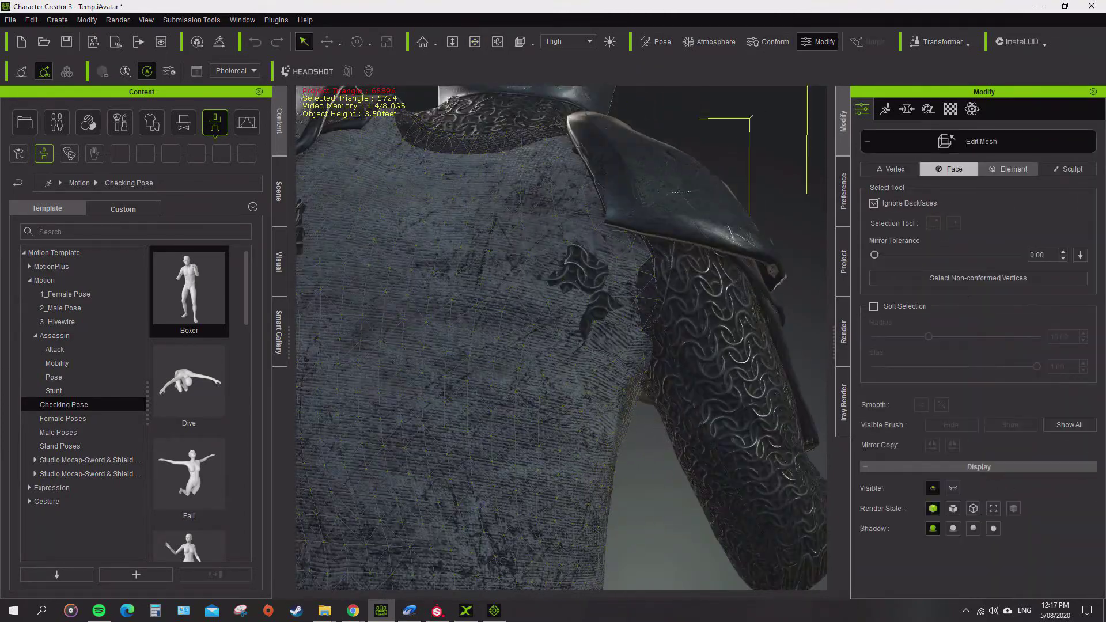
left_click(1067, 168)
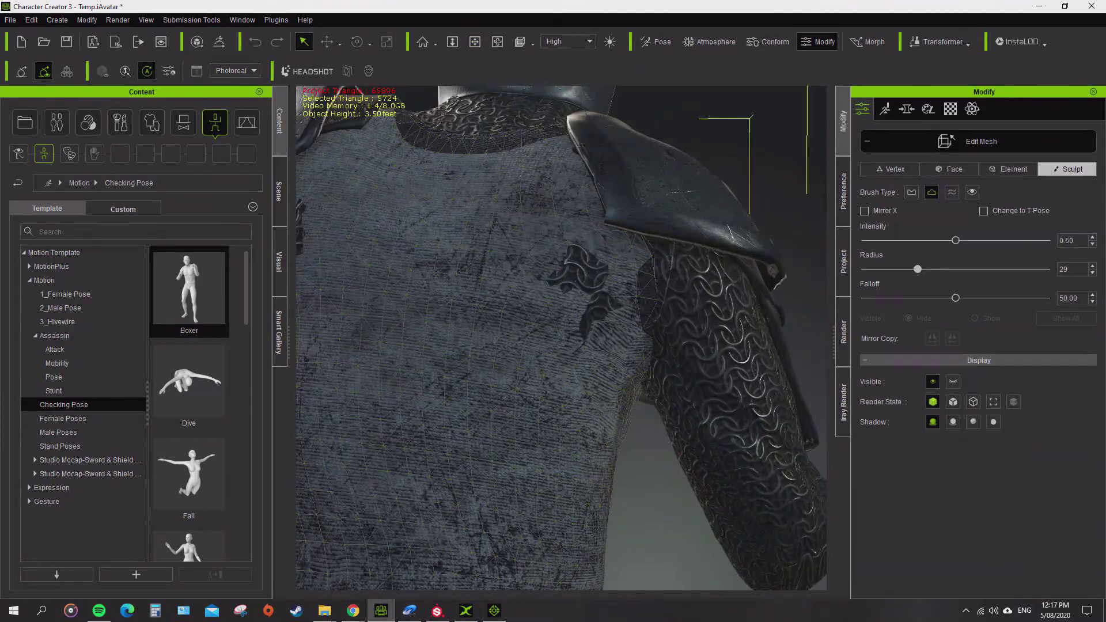
scroll(595, 304, "down", 5)
right_click_drag(595, 304, 491, 245)
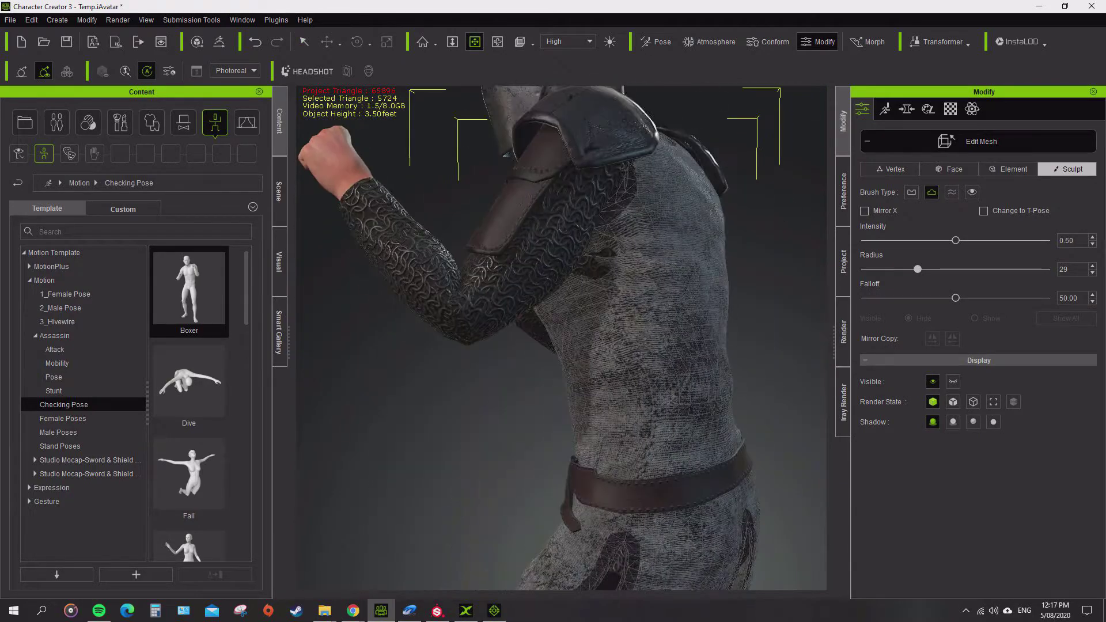
scroll(491, 246, "up", 5)
left_click(475, 41)
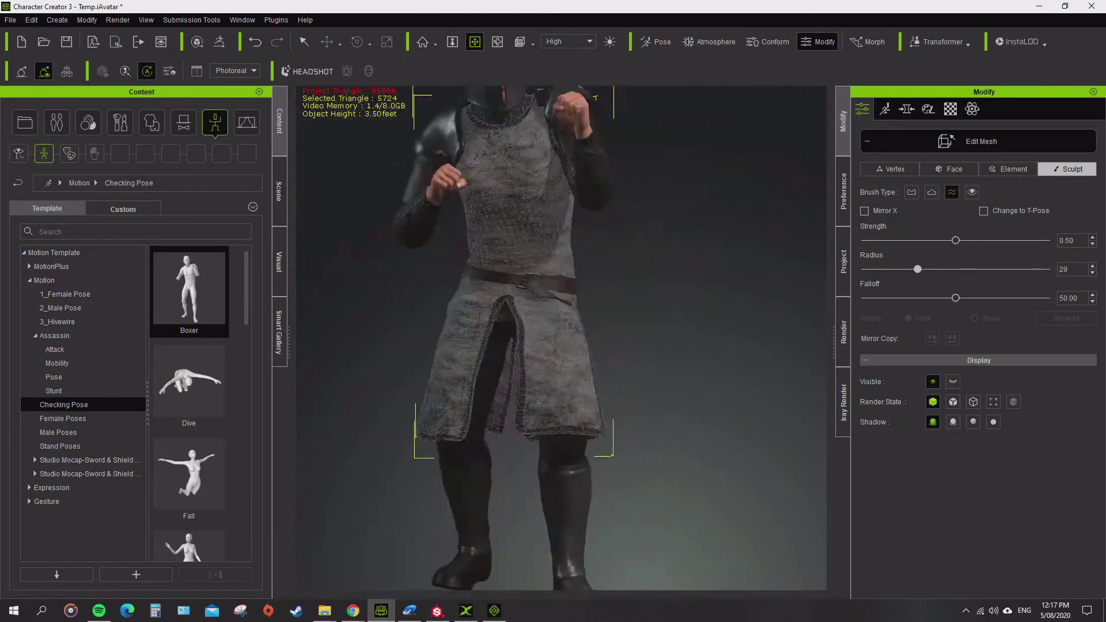
Test the outfit in the Fall checking pose and others, ending on the Muscle pose
scroll(189, 375, "down", 2)
double_click(189, 282)
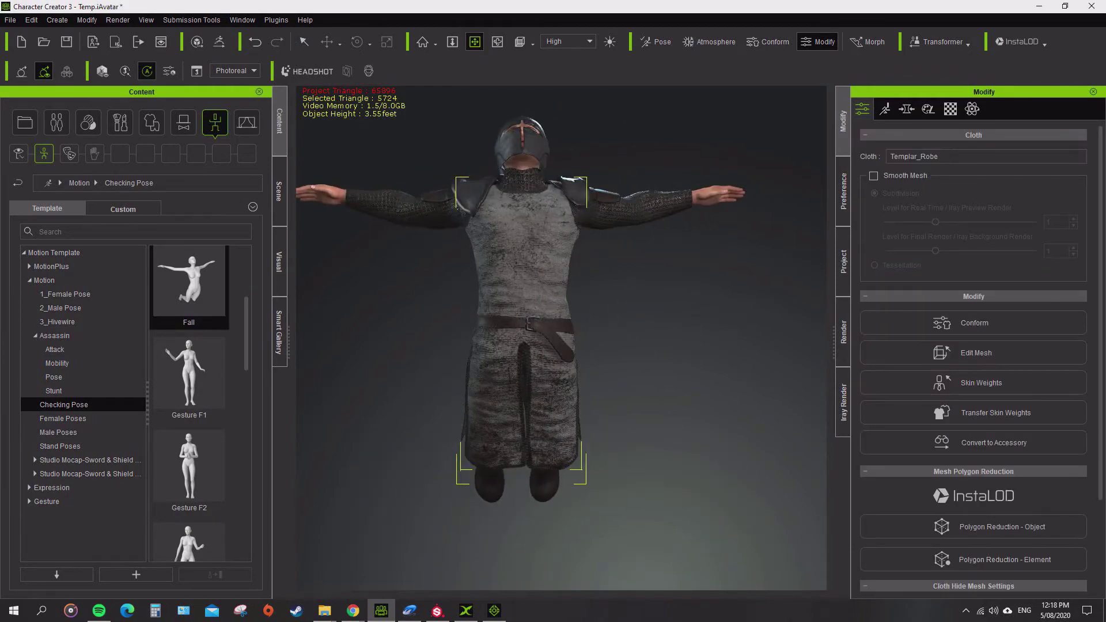
scroll(189, 375, "down", 3)
double_click(189, 357)
scroll(189, 375, "down", 1)
scroll(189, 374, "down", 2)
double_click(189, 383)
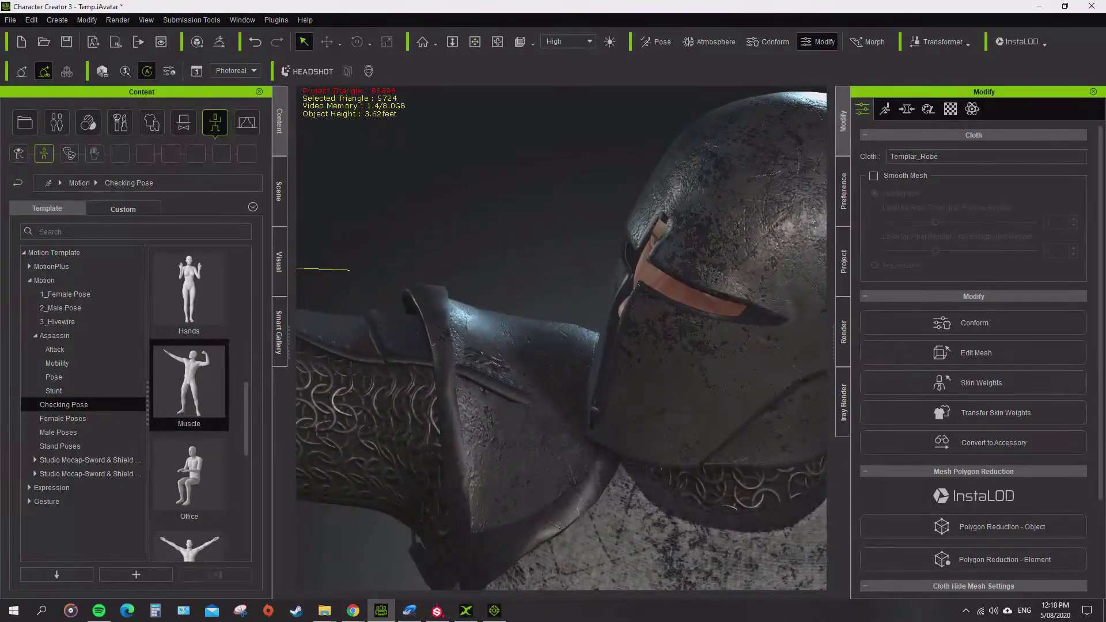
Open skin weights on the Shoulder_Armor and add CC_Base_R_UpperarmTwist01 weight over the right shoulder at strength 0.100
left_click(981, 383)
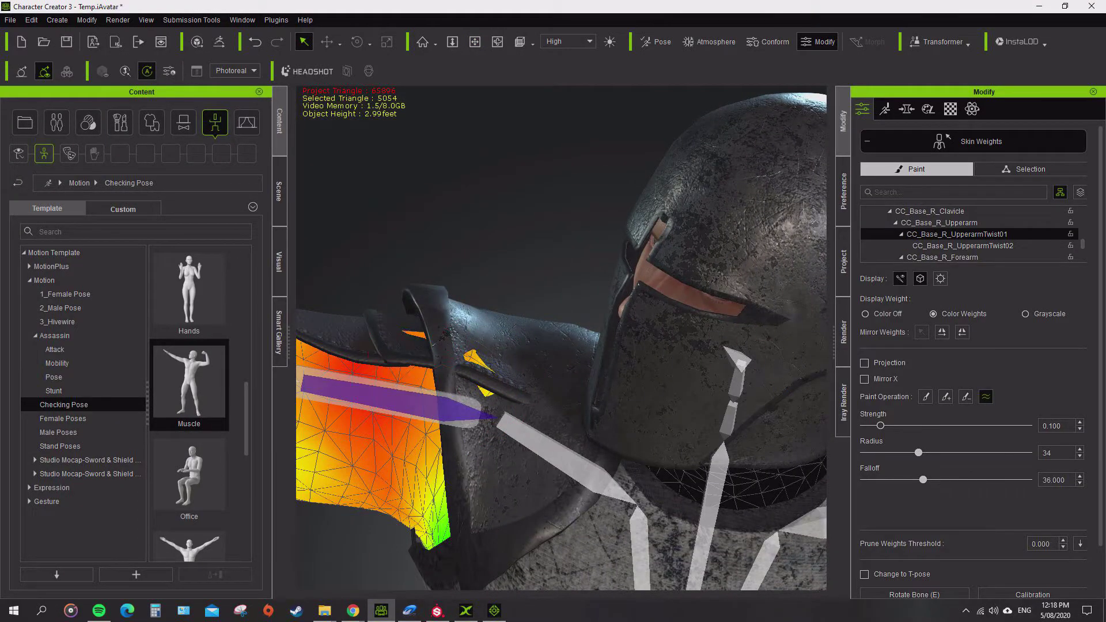
left_click(455, 354)
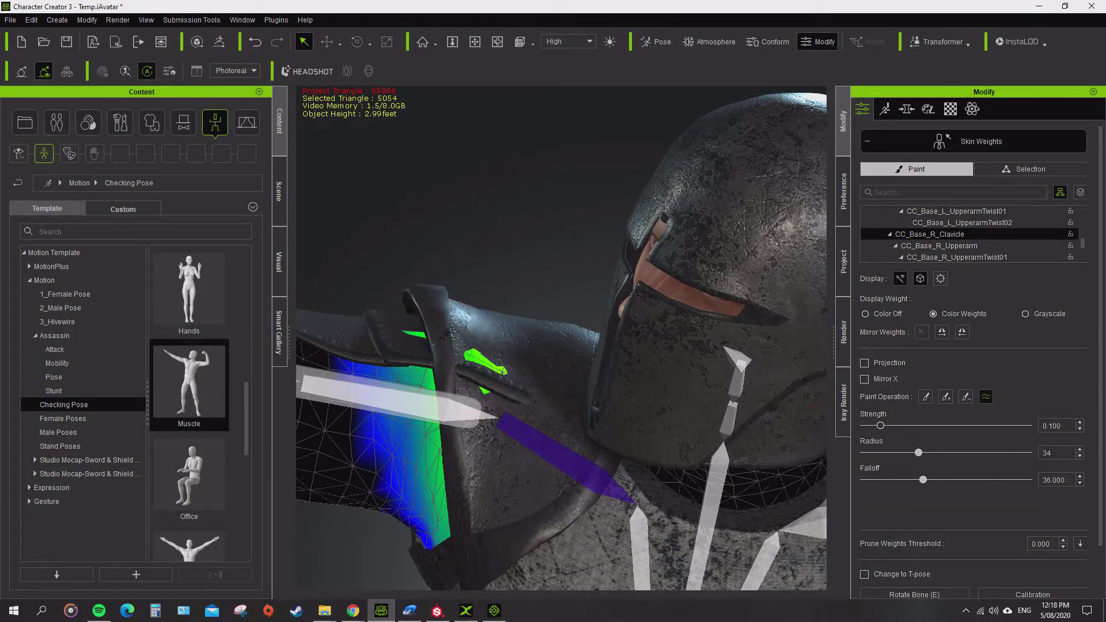
left_click(490, 403)
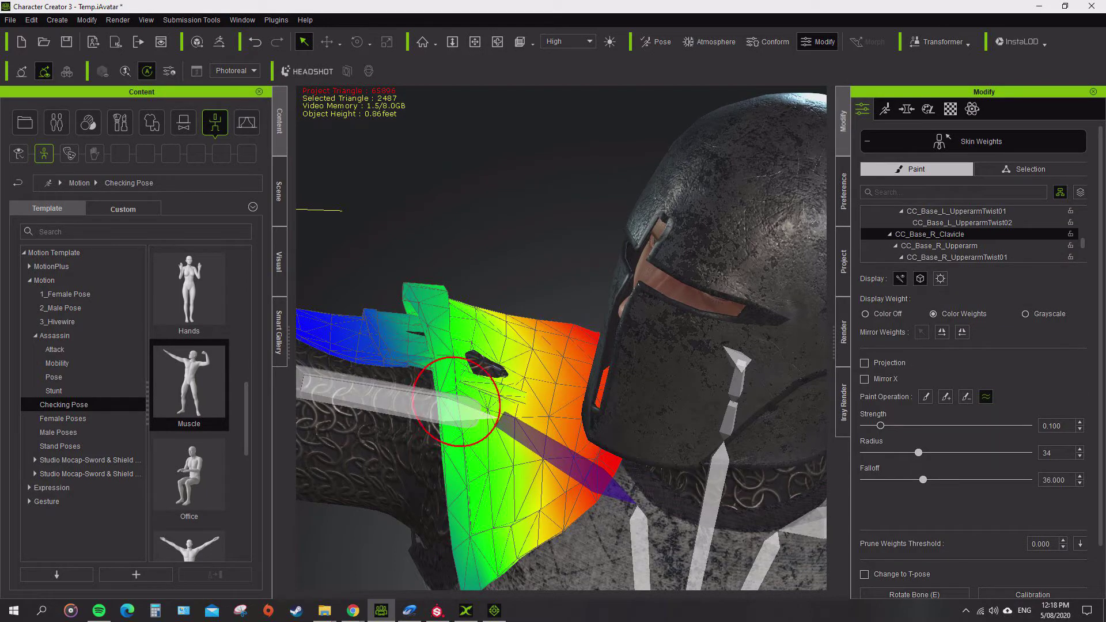
left_click(456, 402)
left_click(946, 396)
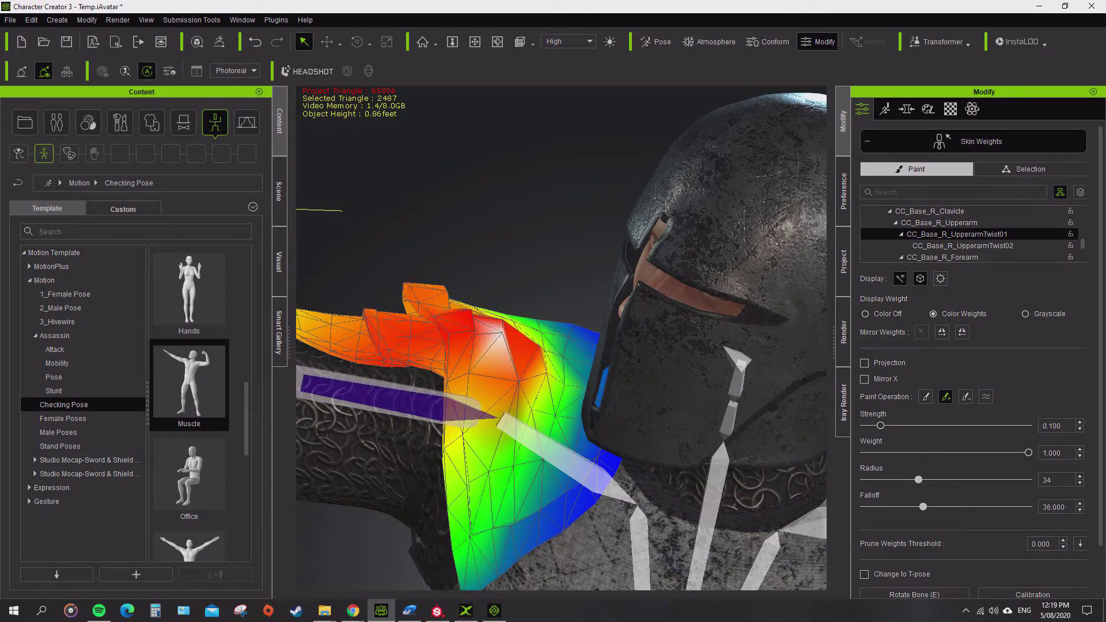
Smooth the Shoulder_Armor's CC_Base_R_Clavicle weights across the right shoulder plate at strength 0.060
left_click(985, 396)
left_click(521, 441)
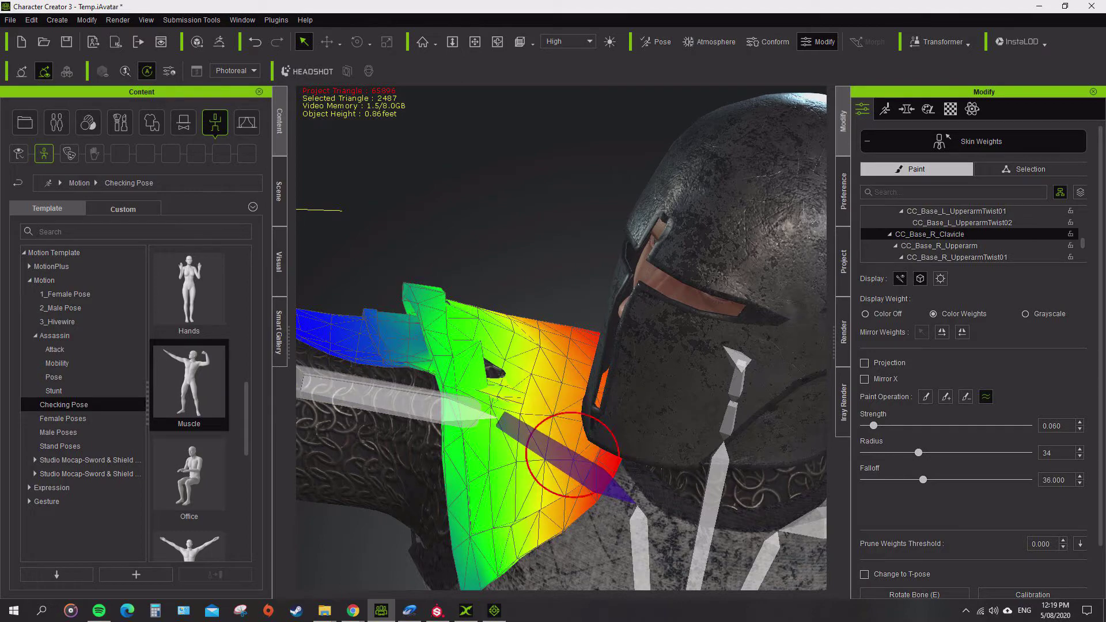
mouse_move(572, 454)
left_mouse_down()
mouse_move(525, 366)
mouse_move(495, 397)
left_mouse_up()
mouse_move(495, 397)
right_mouse_down()
mouse_move(576, 398)
mouse_move(576, 346)
right_mouse_up()
Rework the Shoulder_Armor's CC_Base_R_UpperarmTwist01 weights with the subtract brush and smooth them at strength 0.060, front and back
left_click(986, 396)
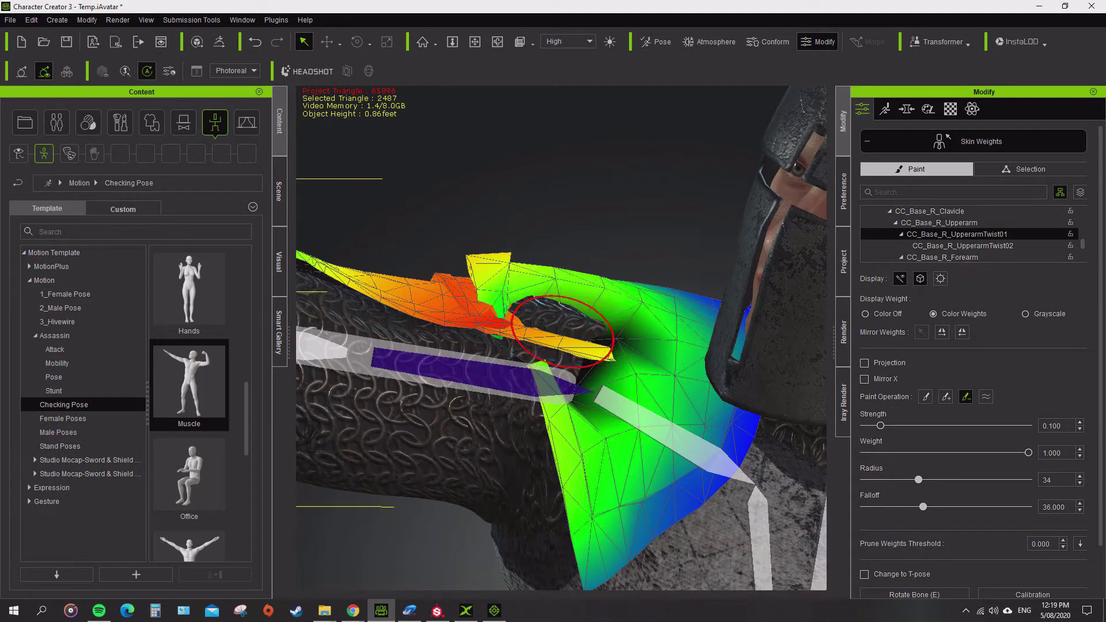
mouse_move(576, 276)
left_mouse_down()
mouse_move(634, 312)
mouse_move(645, 334)
mouse_move(392, 288)
mouse_move(518, 248)
mouse_move(686, 438)
mouse_move(651, 438)
mouse_move(680, 403)
mouse_move(662, 334)
mouse_move(691, 357)
left_mouse_up()
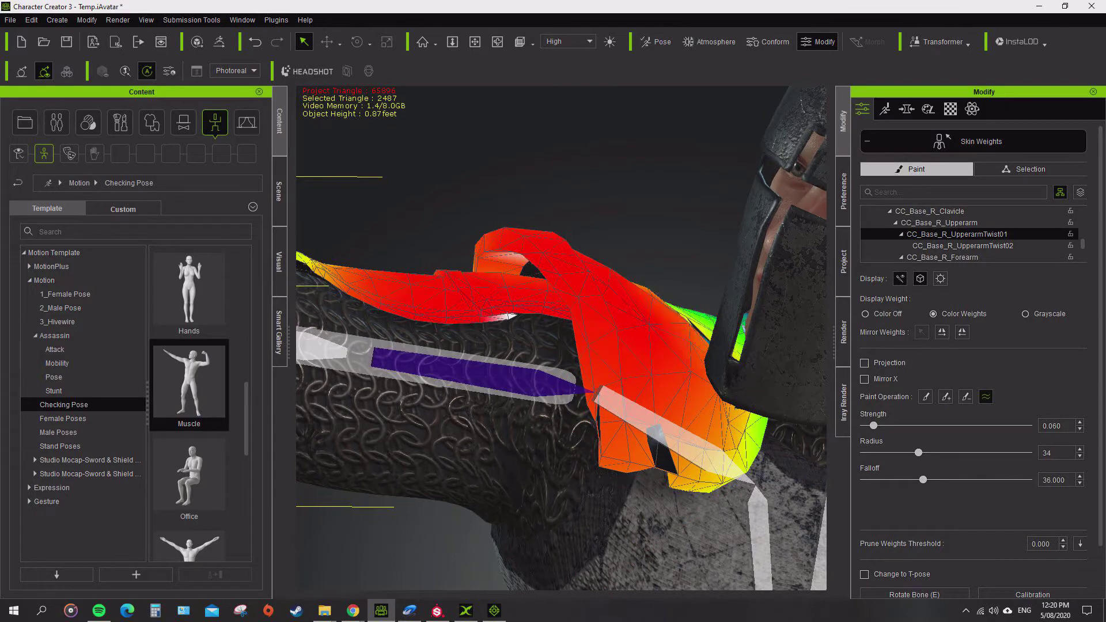
right_click_drag(510, 316, 426, 337)
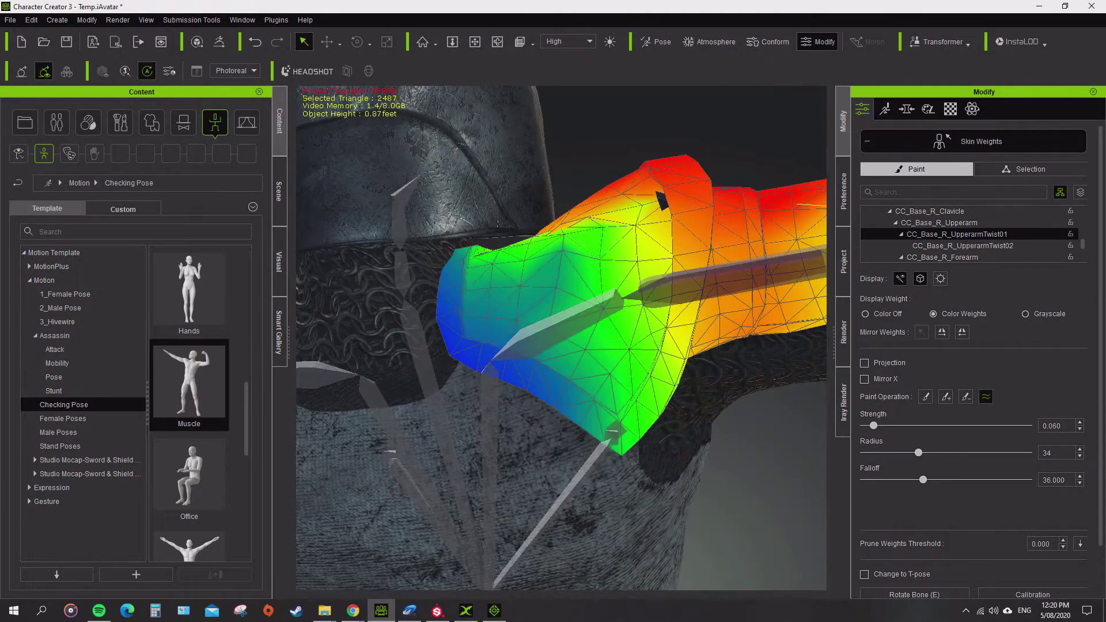
mouse_move(671, 219)
left_mouse_down()
mouse_move(666, 246)
mouse_move(721, 314)
left_mouse_up()
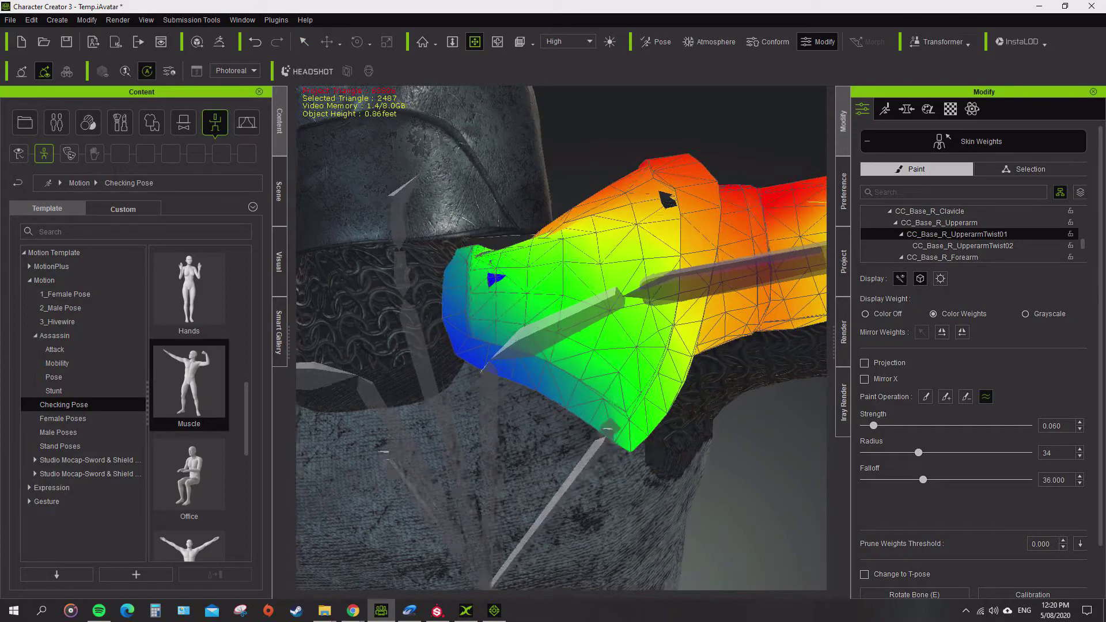
Close the skin weights and test the knight in the Open X, Run and Stand M1 checking poses
scroll(561, 340, "down", 10)
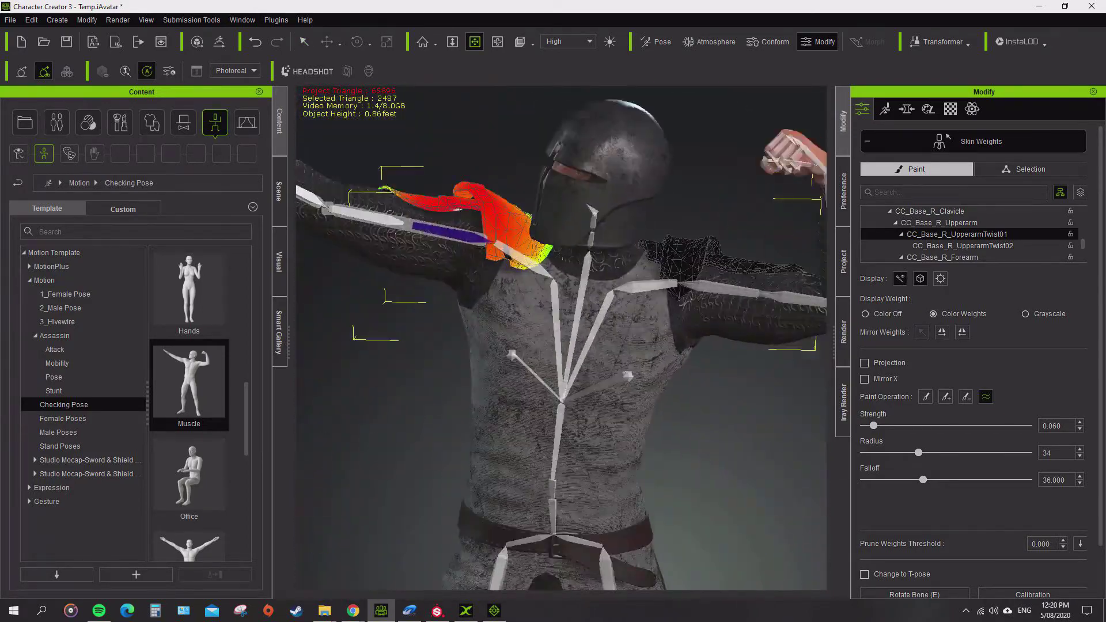
left_click(867, 141)
double_click(189, 475)
scroll(189, 403, "down", 3)
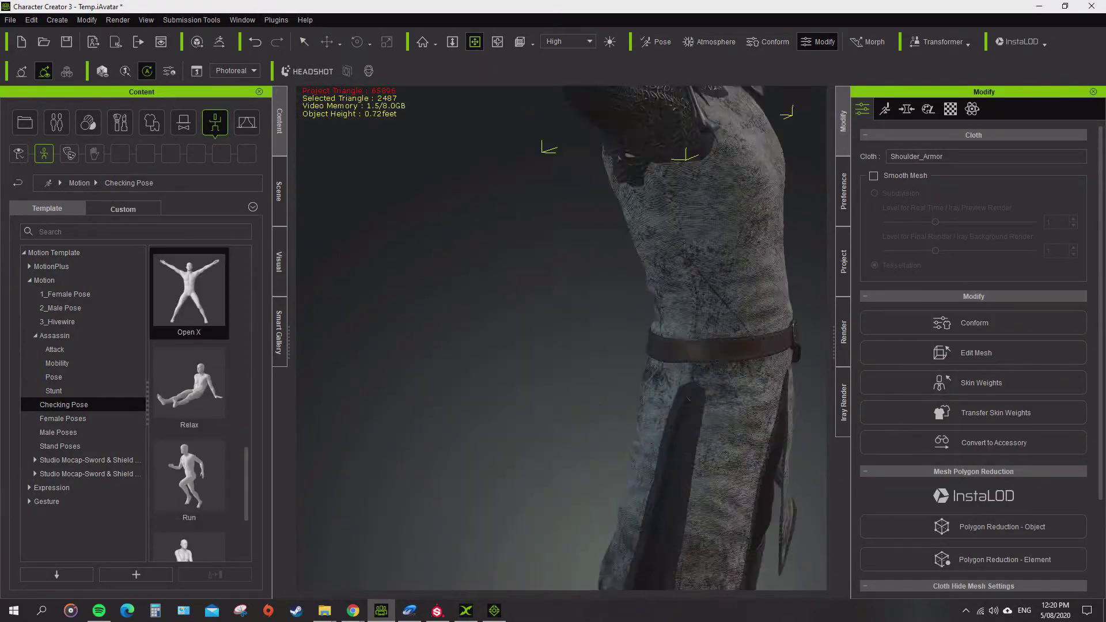
double_click(189, 475)
scroll(189, 461, "down", 3)
double_click(189, 512)
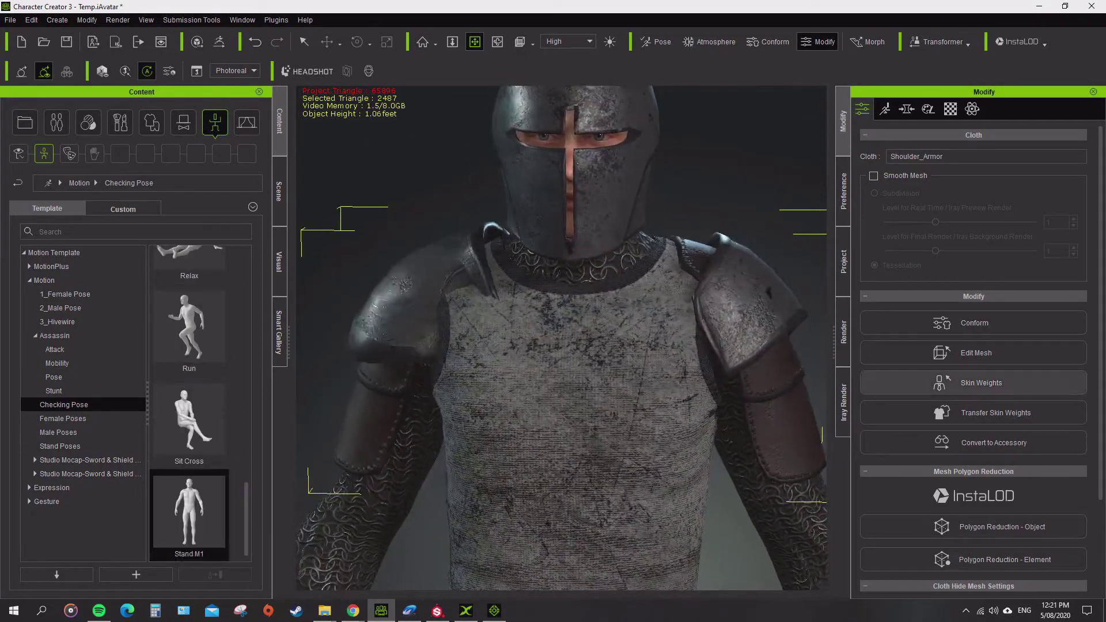
Reopen skin weights on the Shoulder_Armor, then add and smooth CC_Base_R_Clavicle weight around the right shoulder plate at strength 0.100
left_click(982, 382)
left_click(952, 234)
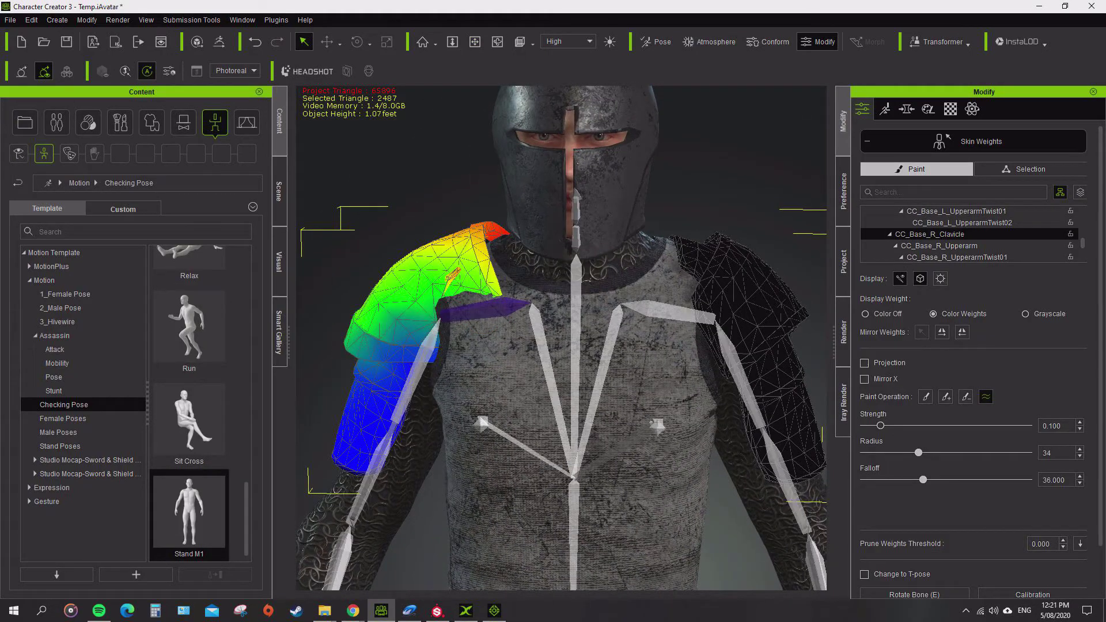
scroll(579, 292, "up", 5)
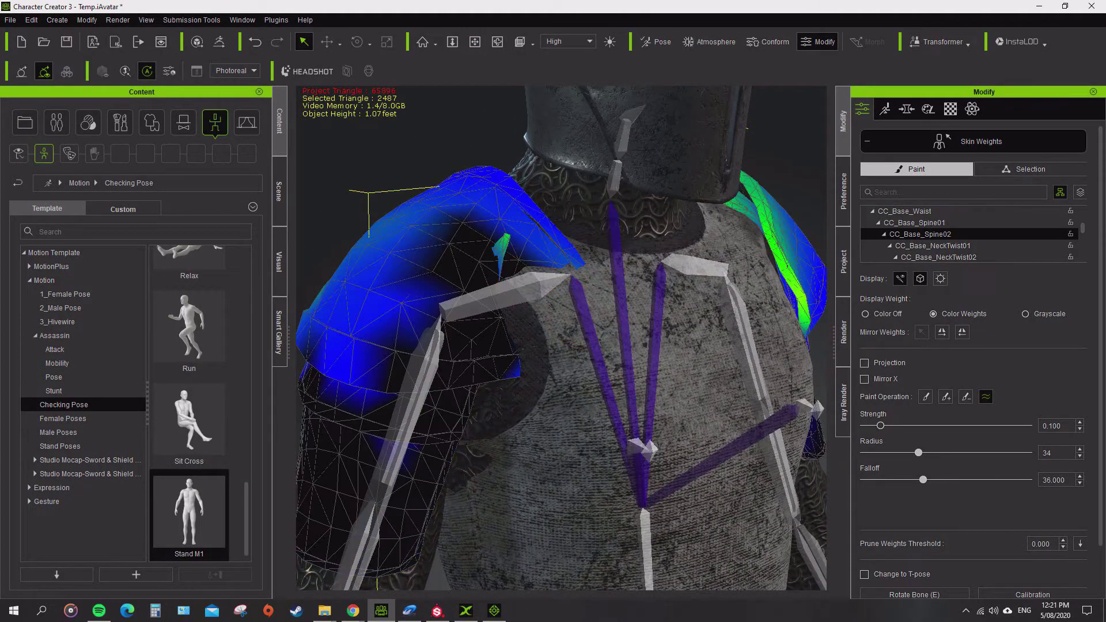
left_click(946, 396)
mouse_move(518, 317)
left_mouse_down()
mouse_move(571, 363)
mouse_move(415, 375)
mouse_move(323, 323)
mouse_move(461, 184)
left_mouse_up()
left_click(507, 296)
scroll(561, 338, "down", 5)
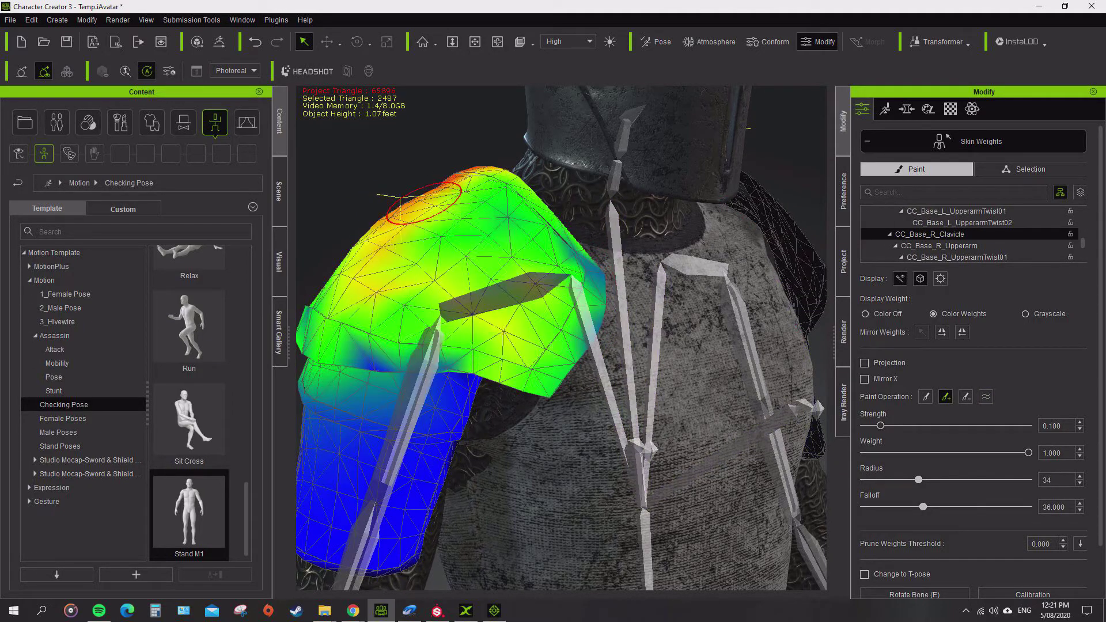
scroll(562, 339, "up", 4)
left_click(985, 396)
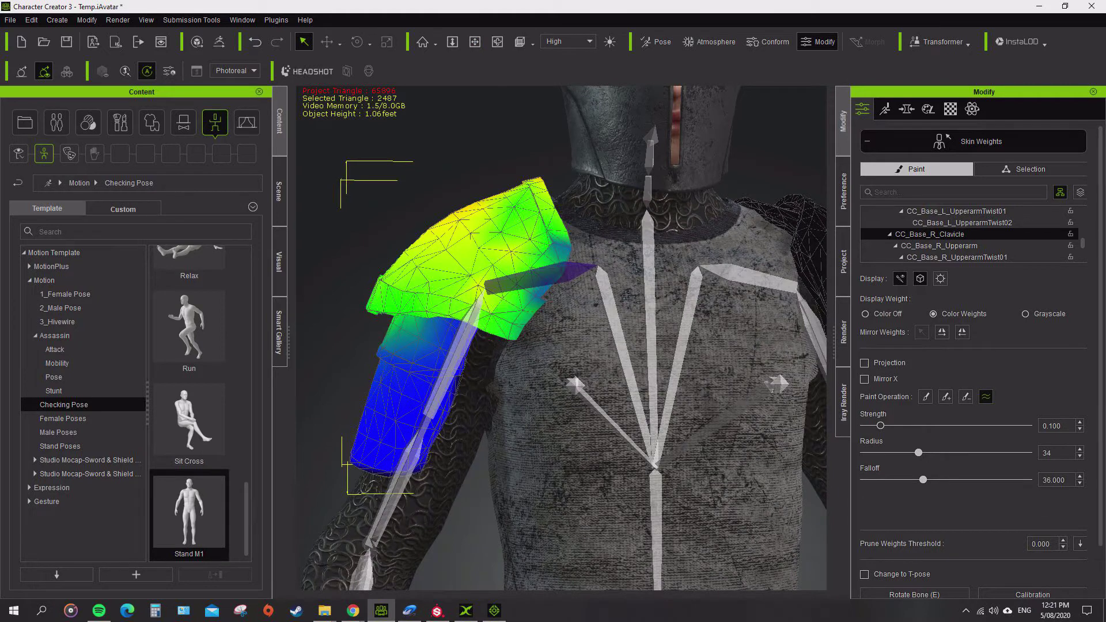
Add CC_Base_Spine02 weight along the right shoulder plate's lower inner edge at strength 0.100 and smooth it
left_click(464, 315)
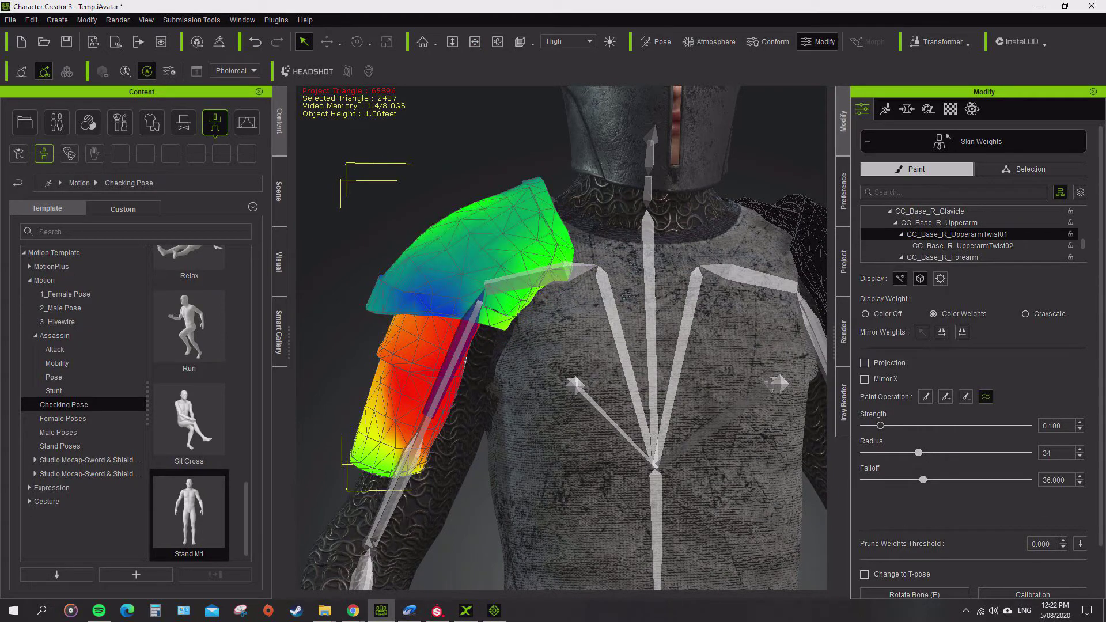
left_click(650, 322)
left_click(945, 396)
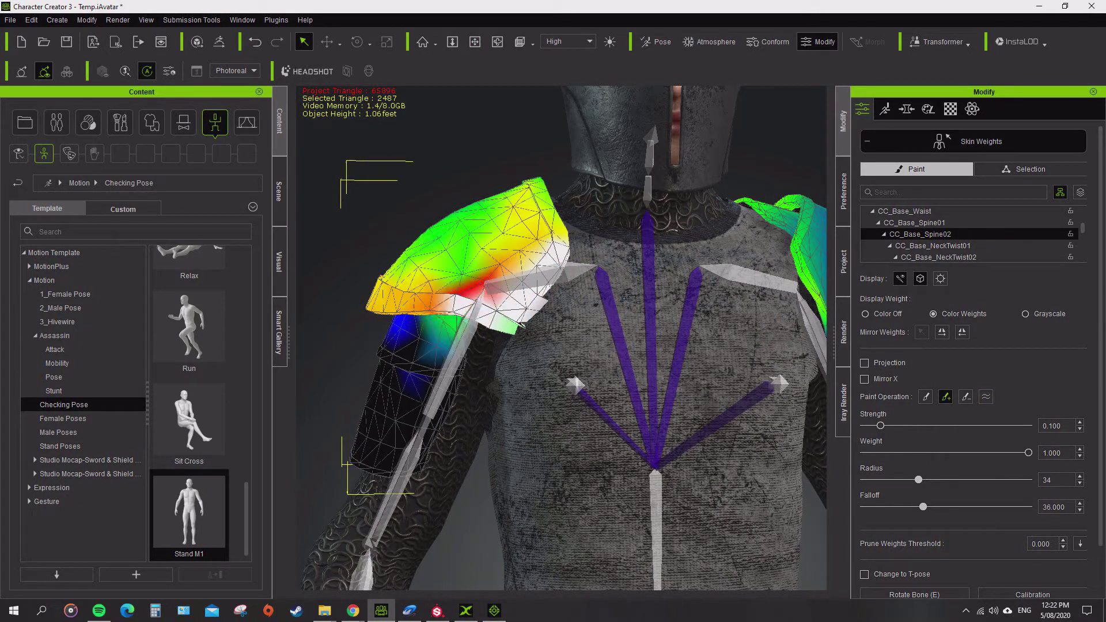
left_click(985, 396)
left_click(542, 275)
Even out CC_Base_R_UpperarmTwist01 weights on the right shoulder plate, then add weight to the upper-arm plates and smooth the transition
left_click(453, 364)
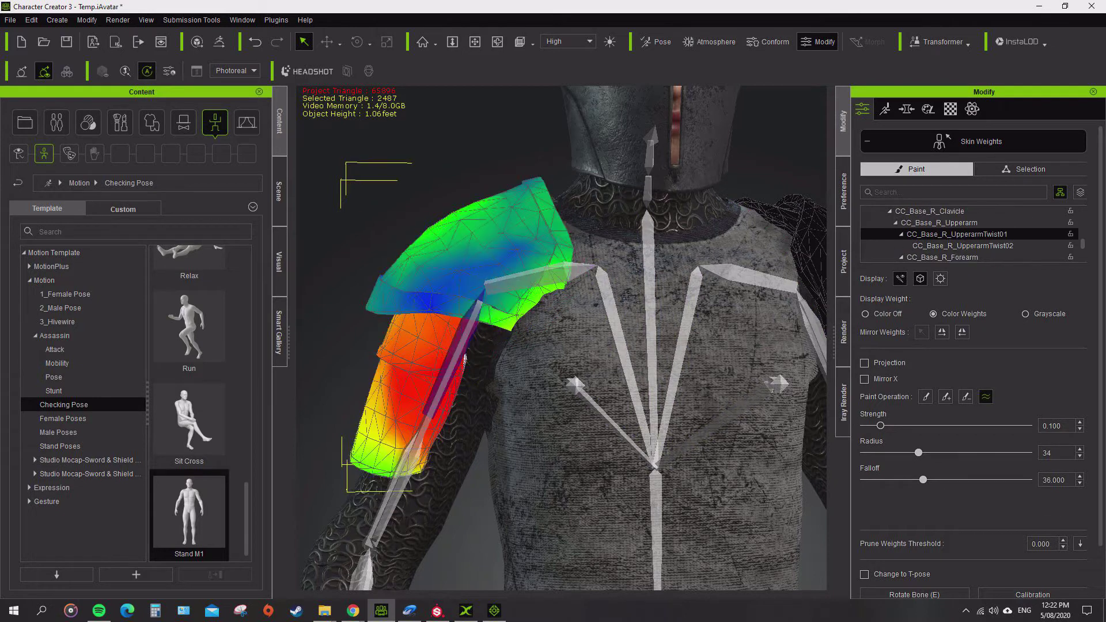
left_click(926, 396)
left_click(945, 396)
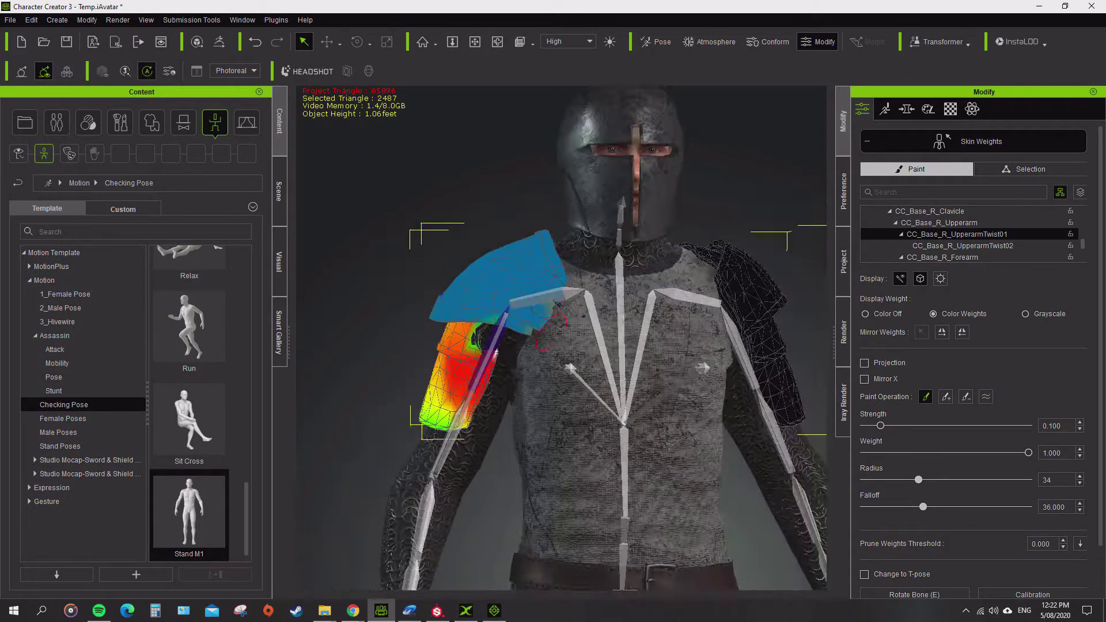
mouse_move(420, 358)
left_mouse_down()
mouse_move(397, 427)
mouse_move(369, 455)
left_mouse_up()
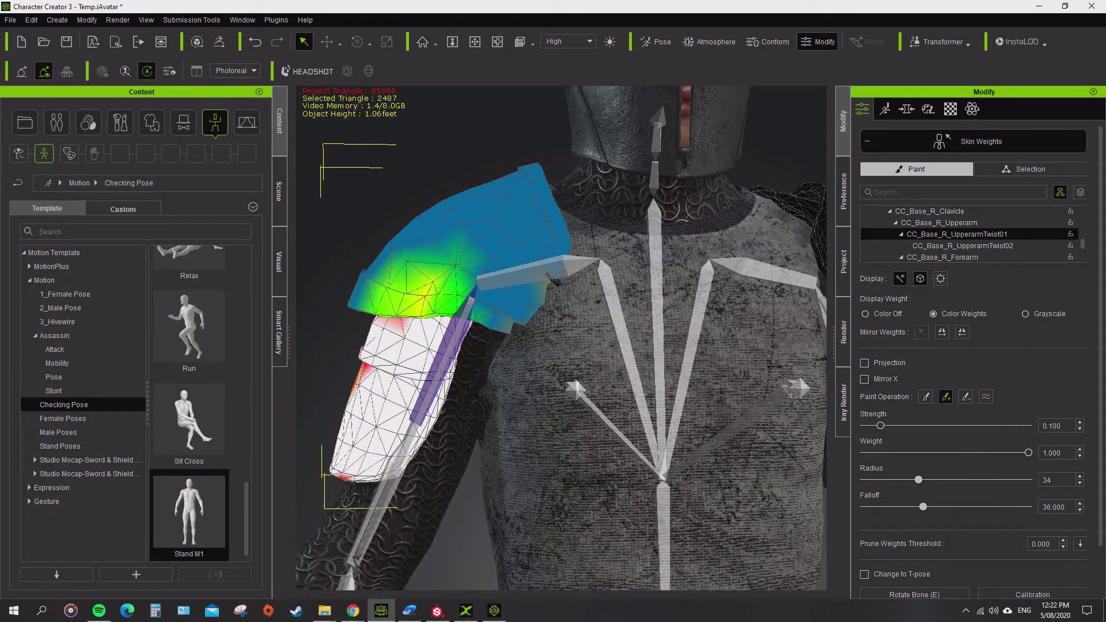
left_click(986, 396)
mouse_move(375, 300)
left_mouse_down()
mouse_move(444, 210)
mouse_move(392, 403)
left_mouse_up()
Review the Shoulder_Armor's CC_Base_NeckTwist01, CC_Base_Spine02 and clavicle weights, touching them up with the subtract and smooth brushes at strength 0.100
right_click_drag(519, 323, 481, 262)
left_click(481, 262)
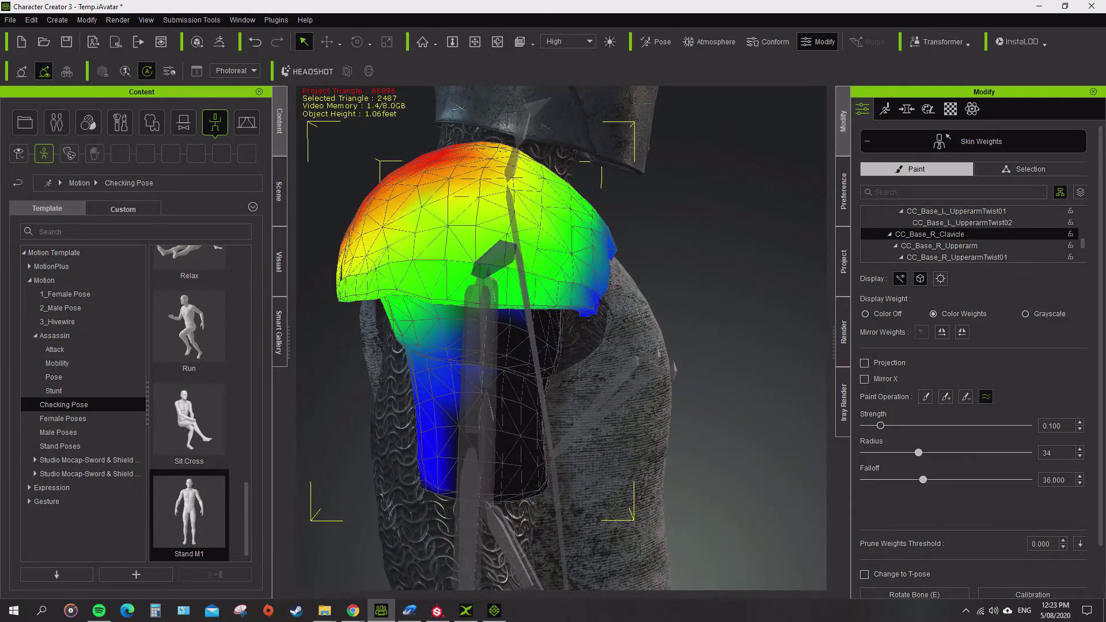
key("f")
left_click(532, 196)
left_click(965, 396)
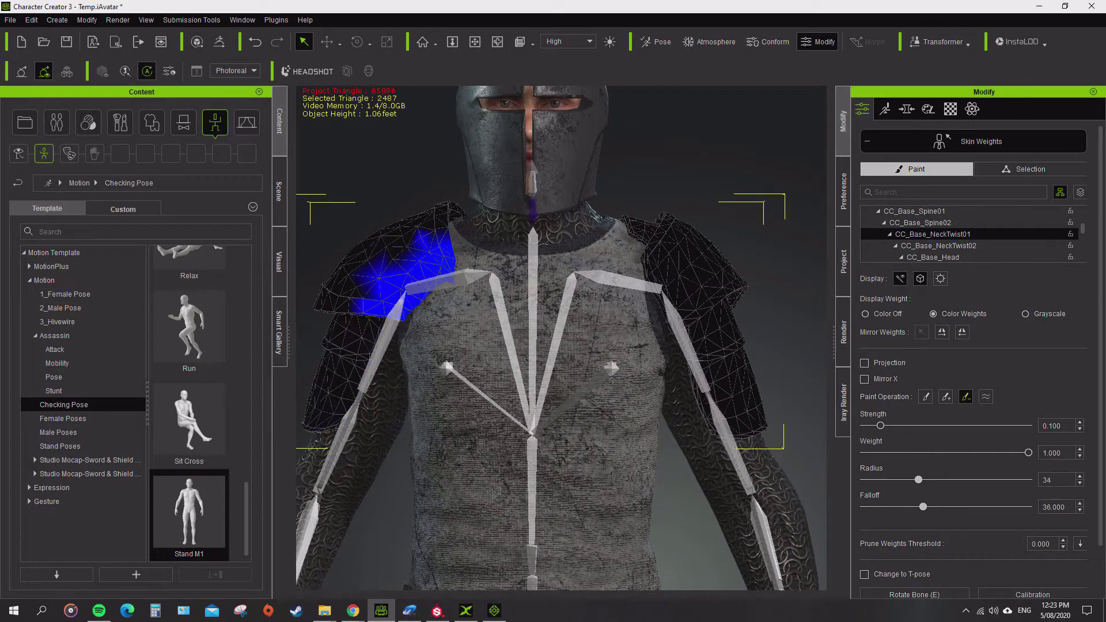
left_click(532, 323)
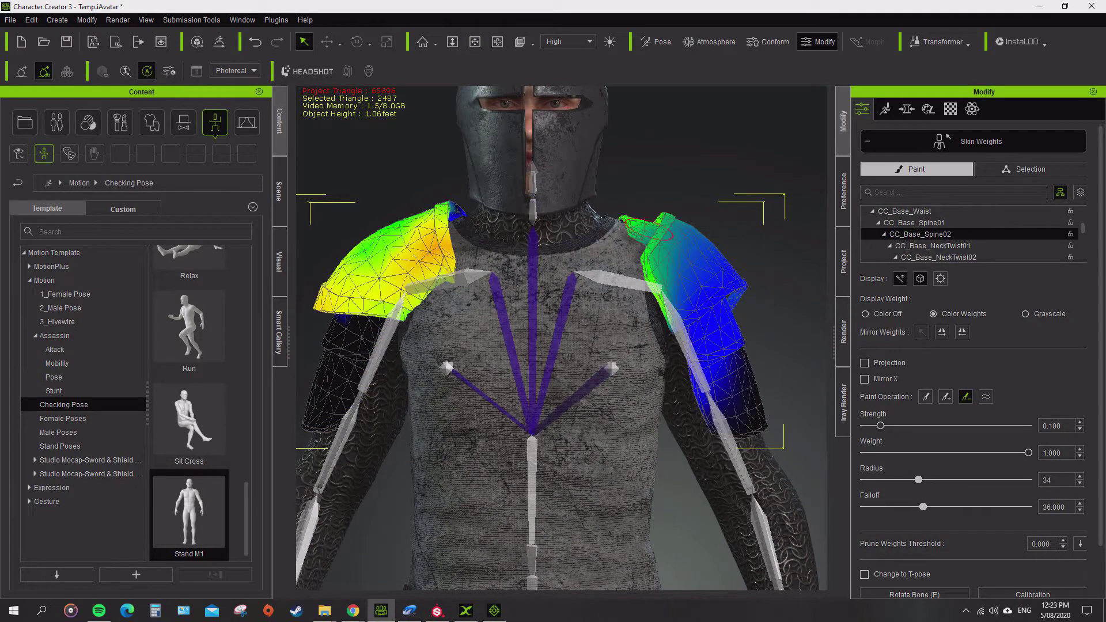
left_click(985, 397)
left_click(610, 279)
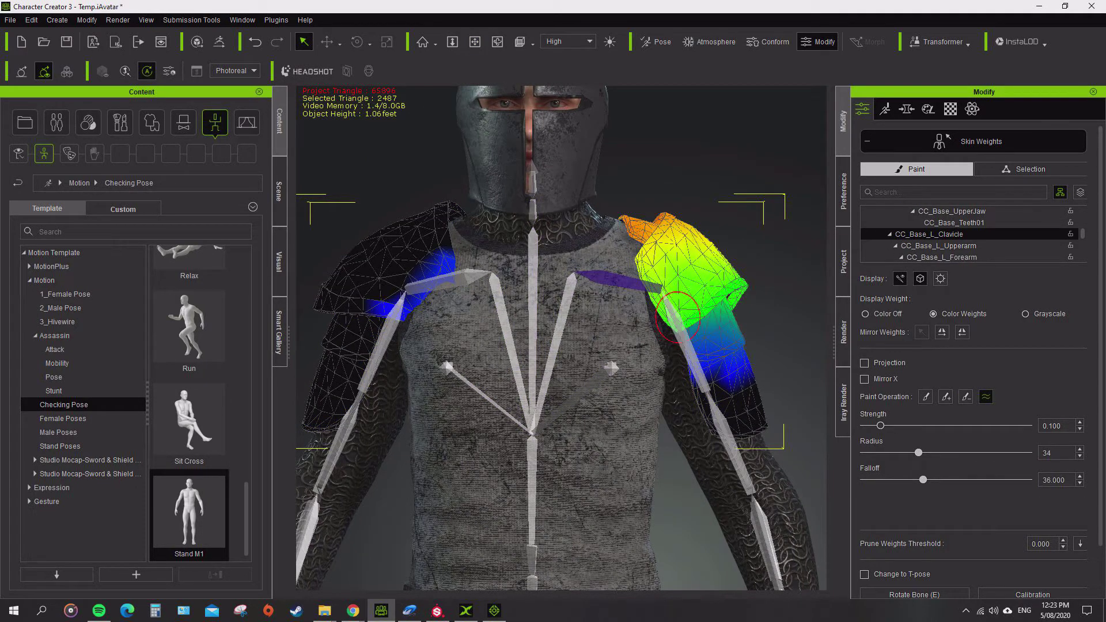
left_click(706, 369)
left_click(447, 280)
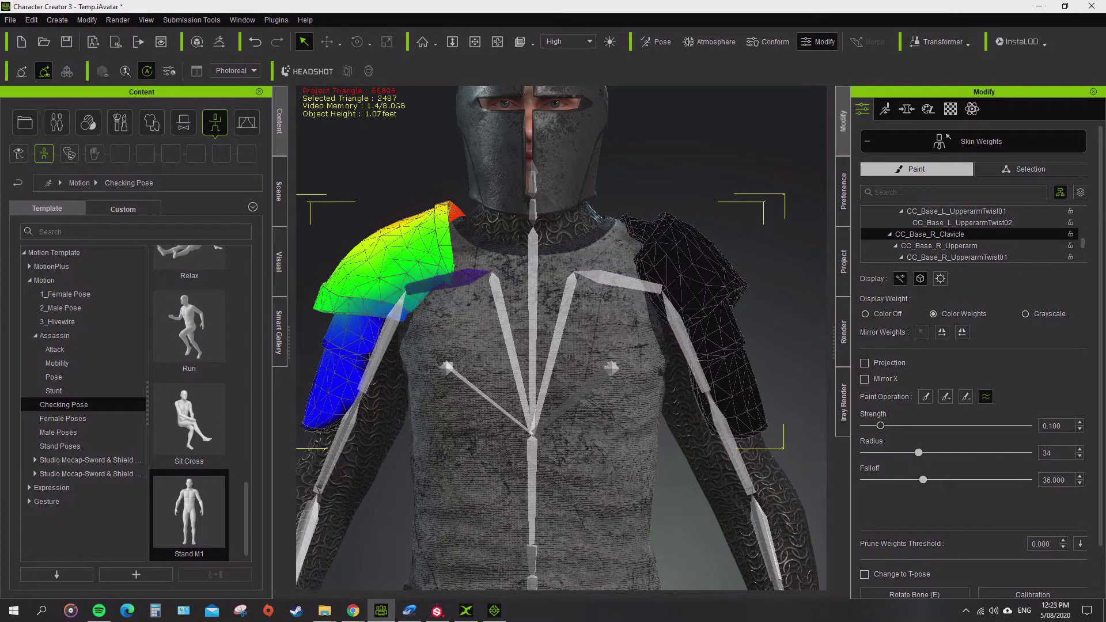
Add CC_Base_R_Clavicle weight to the right shoulder plate's inner front corner at strength 0.100 and smooth it
left_click(945, 396)
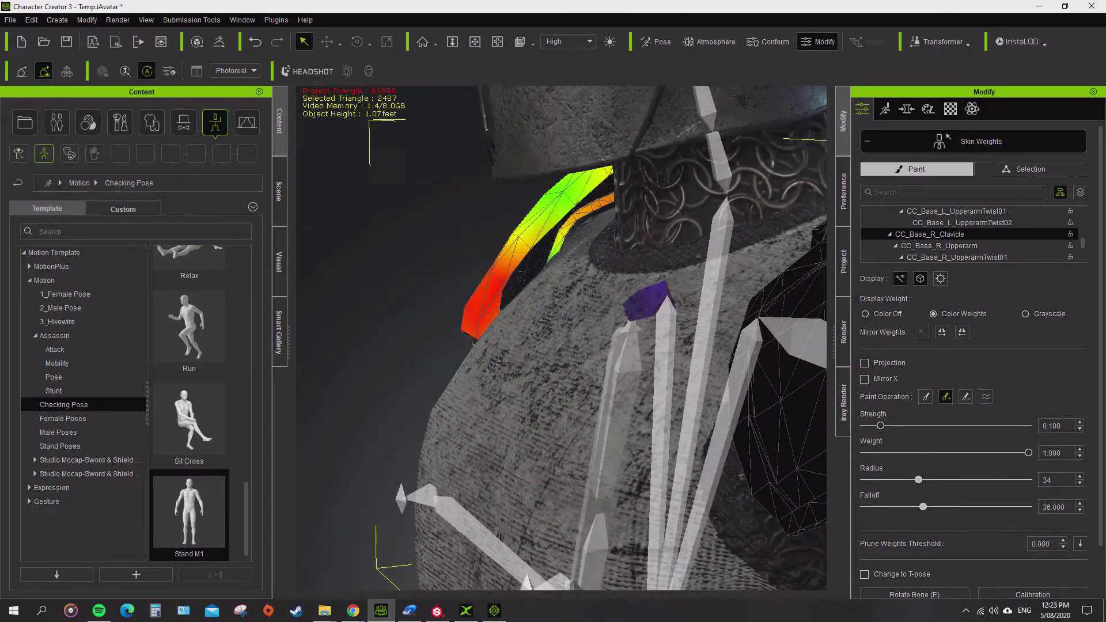
right_click_drag(494, 222, 576, 260)
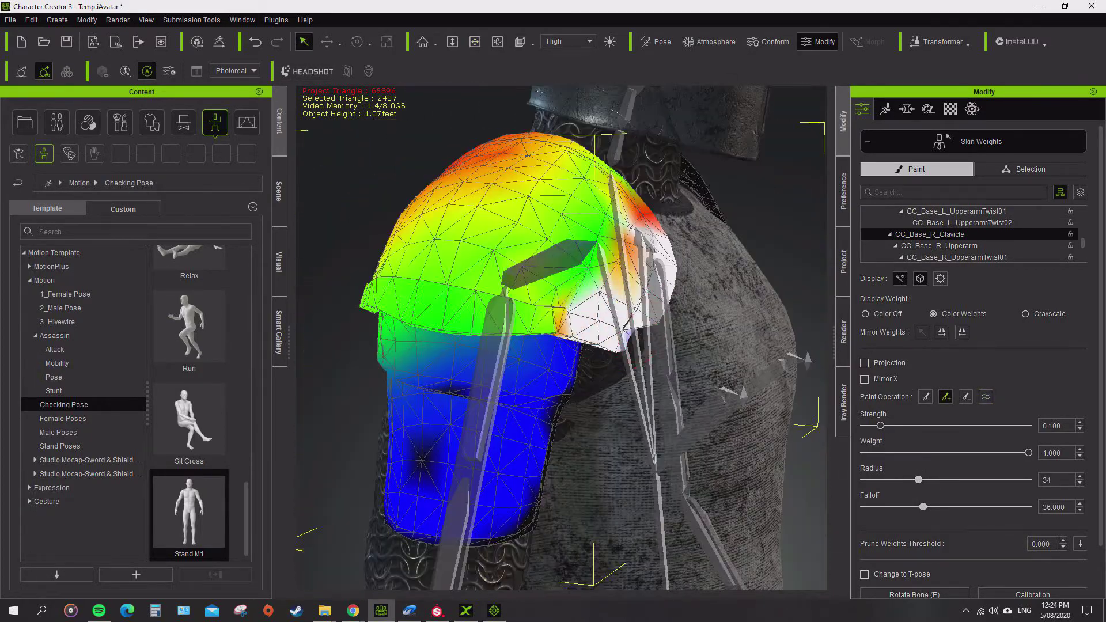
left_click(986, 396)
Test the reweighted shoulder armor on the knight with a pose from the Stand Poses library
left_click(475, 42)
left_click(60, 446)
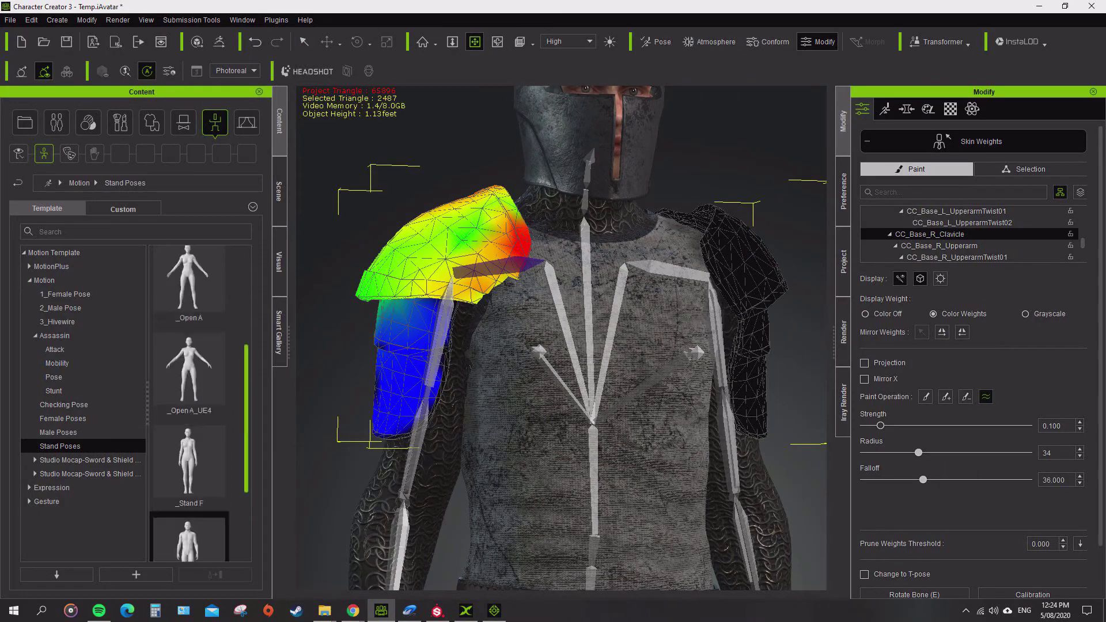
double_click(188, 435)
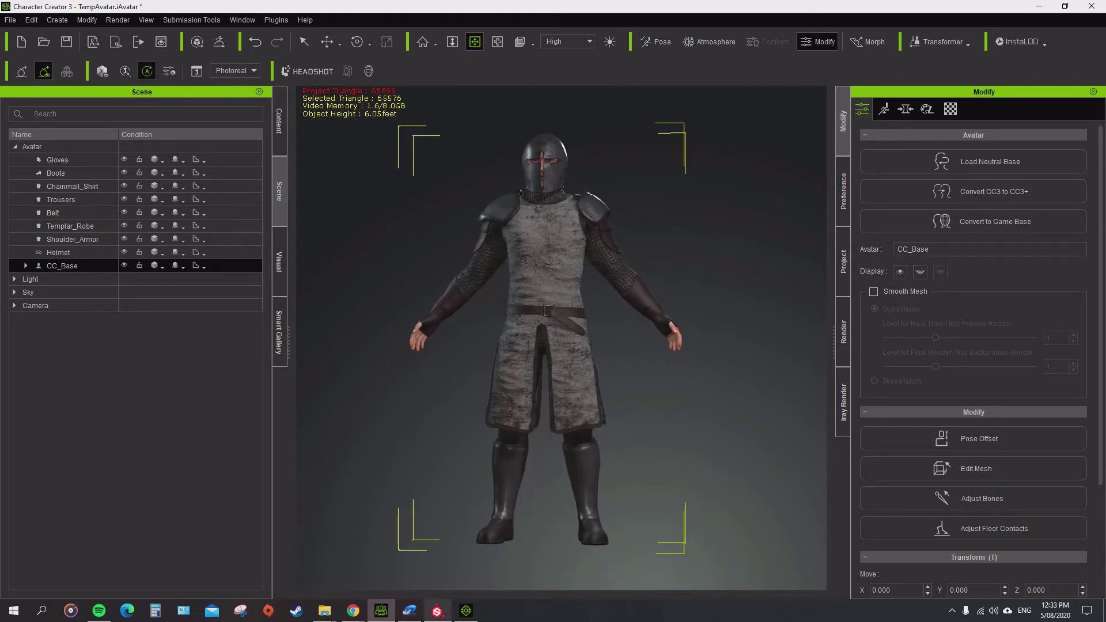
Switch to iClone 7, play the knight's animation to check how the outfit deforms, and return to the first frame
left_click(466, 611)
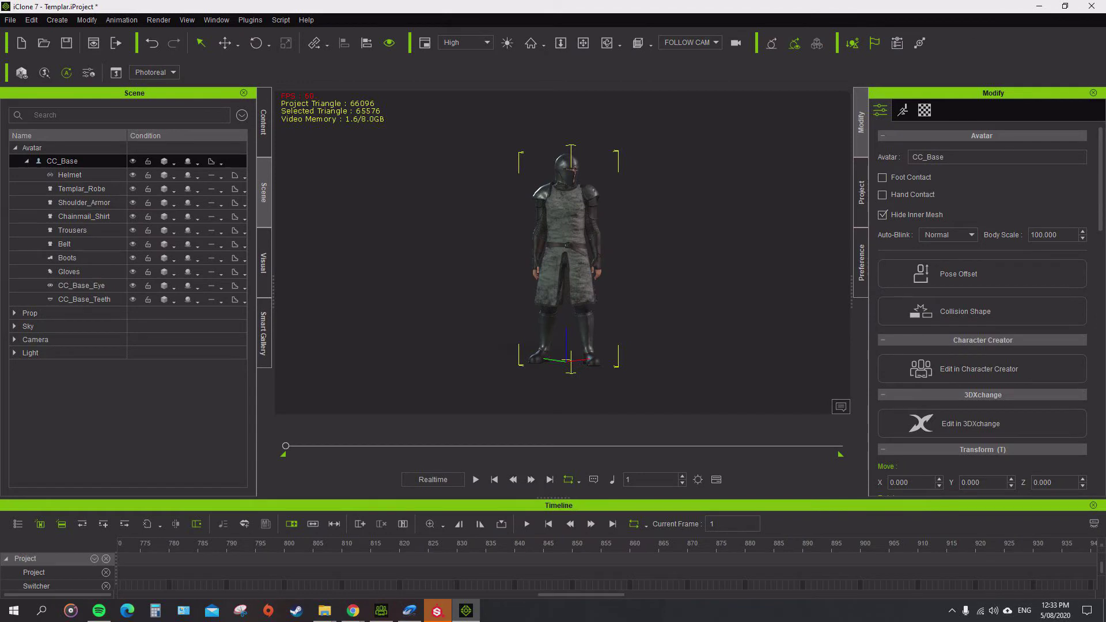
left_click(437, 611)
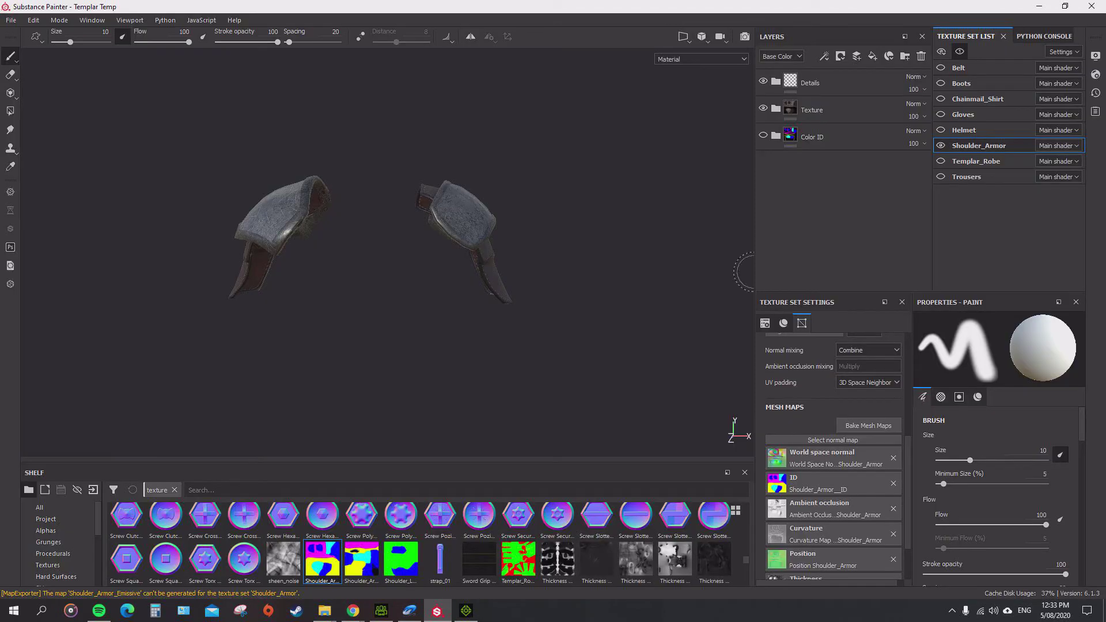
key("alt+Tab")
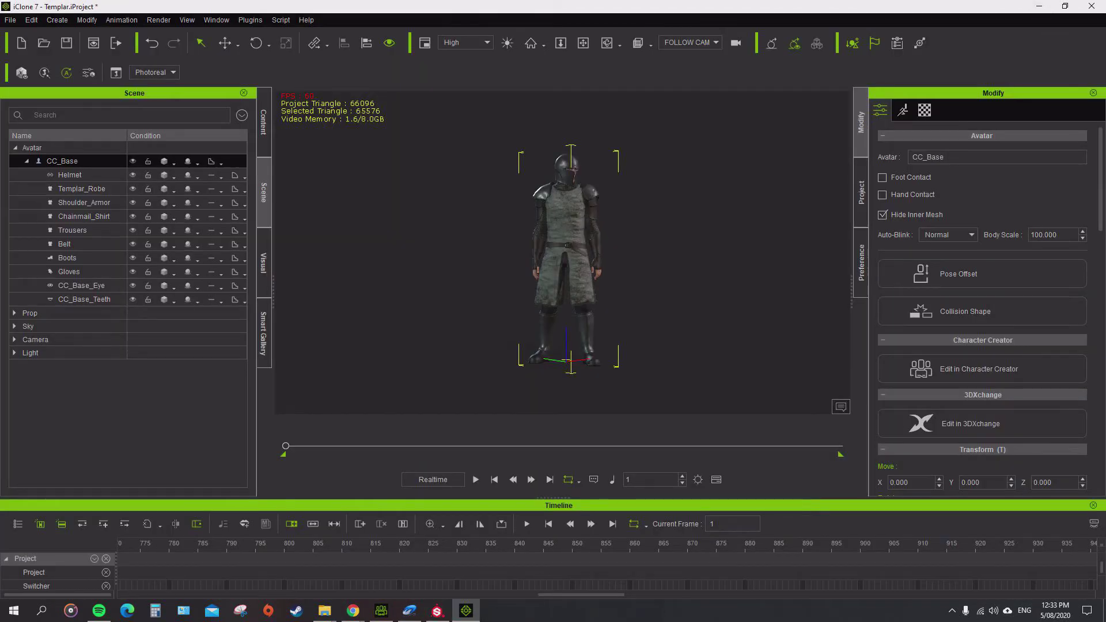
left_click(475, 479)
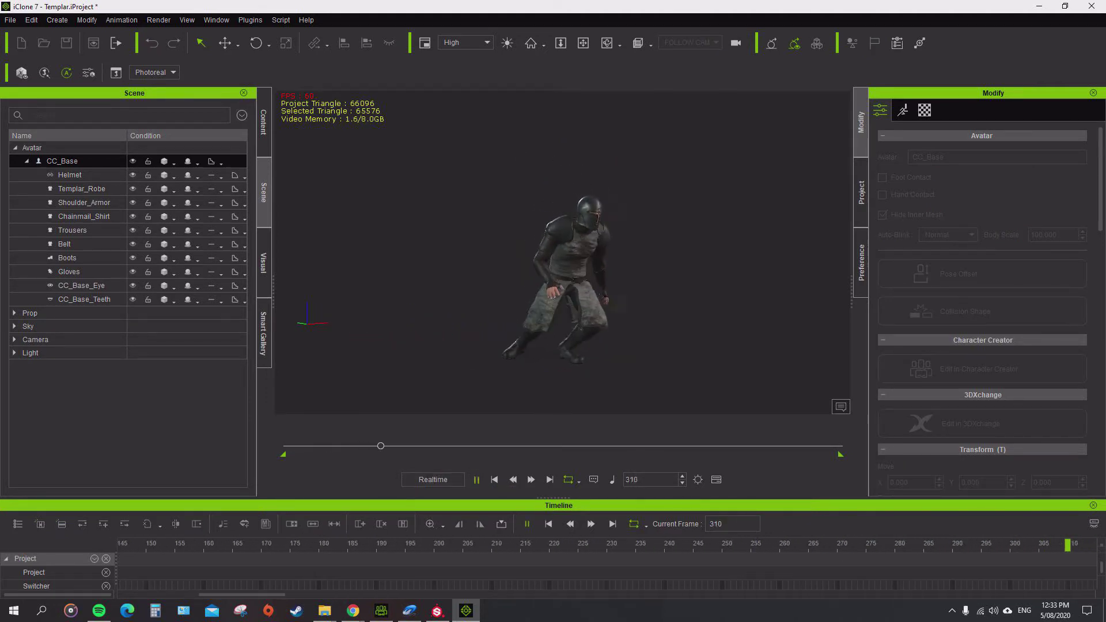
key("space")
key("Home")
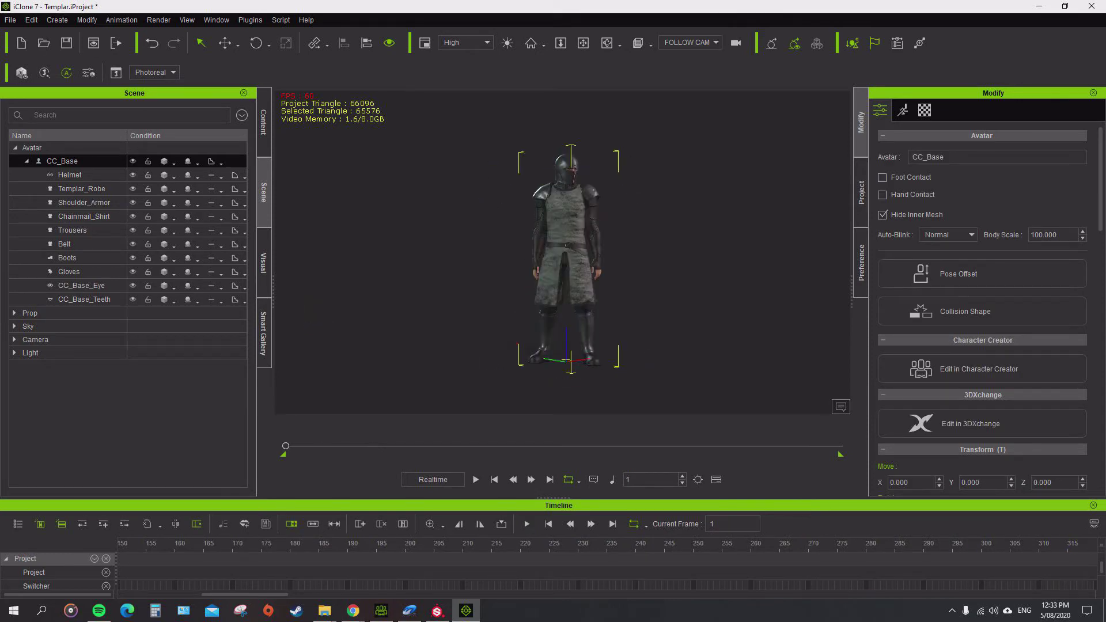
Switch back to Character Creator 3 and hide the CC_Base body faces under the torso and leg clothing in face editing mode
key("alt+Tab")
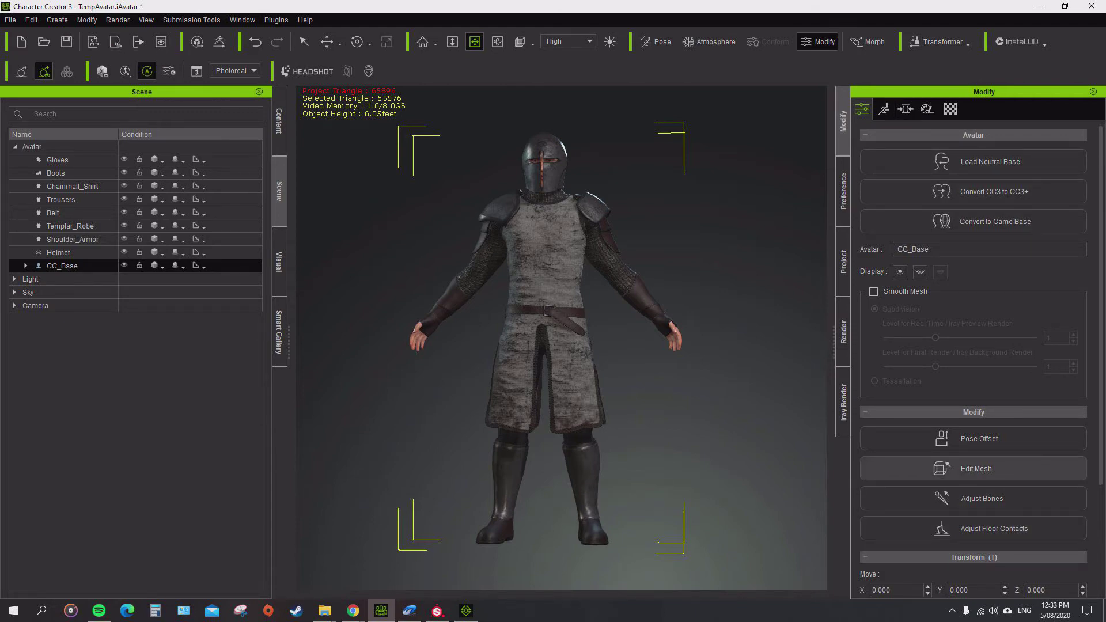
left_click(976, 468)
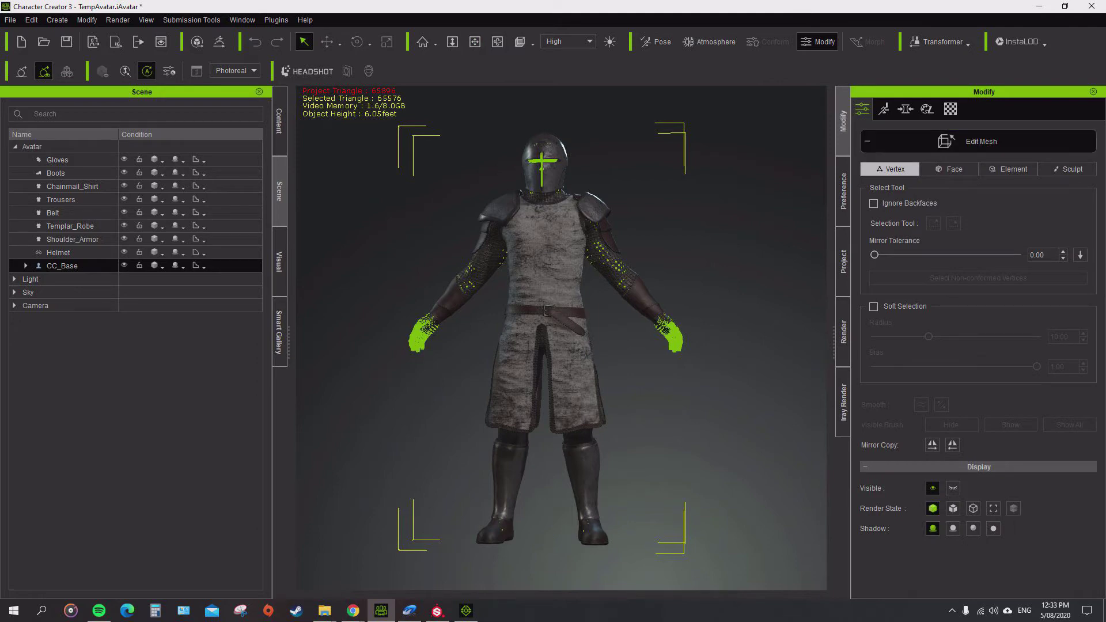
left_click(949, 169)
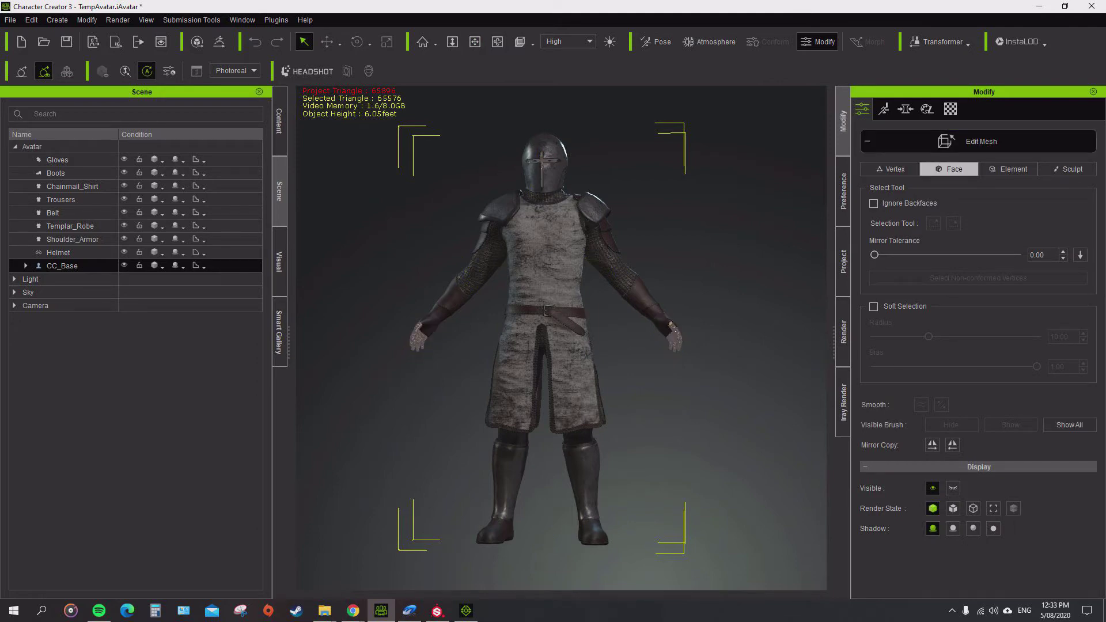
left_click_drag(434, 204, 646, 515)
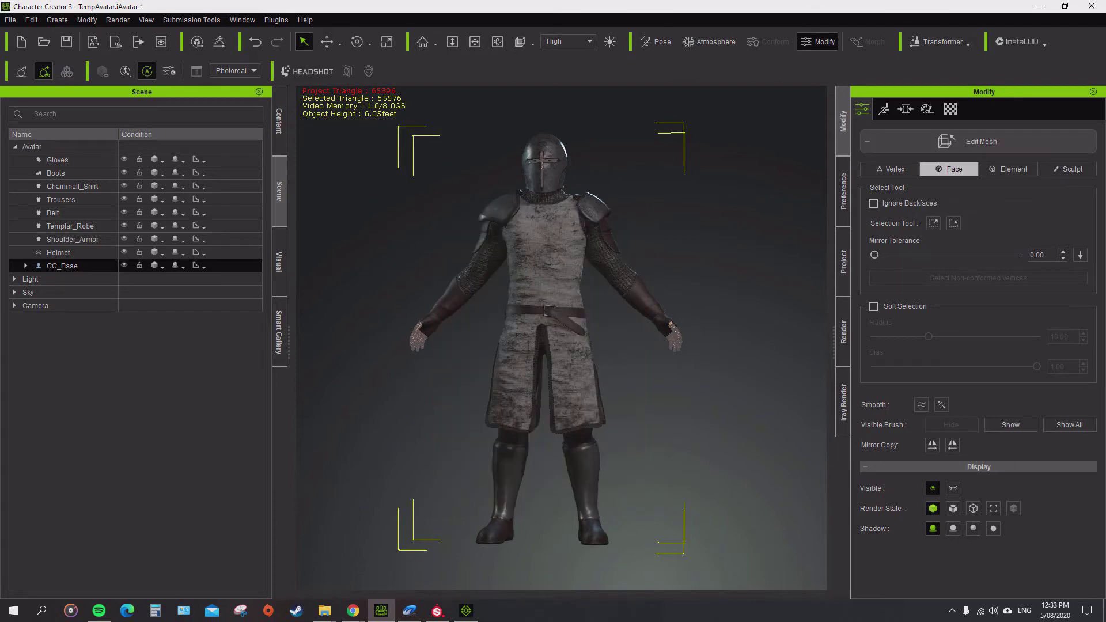
left_click(981, 141)
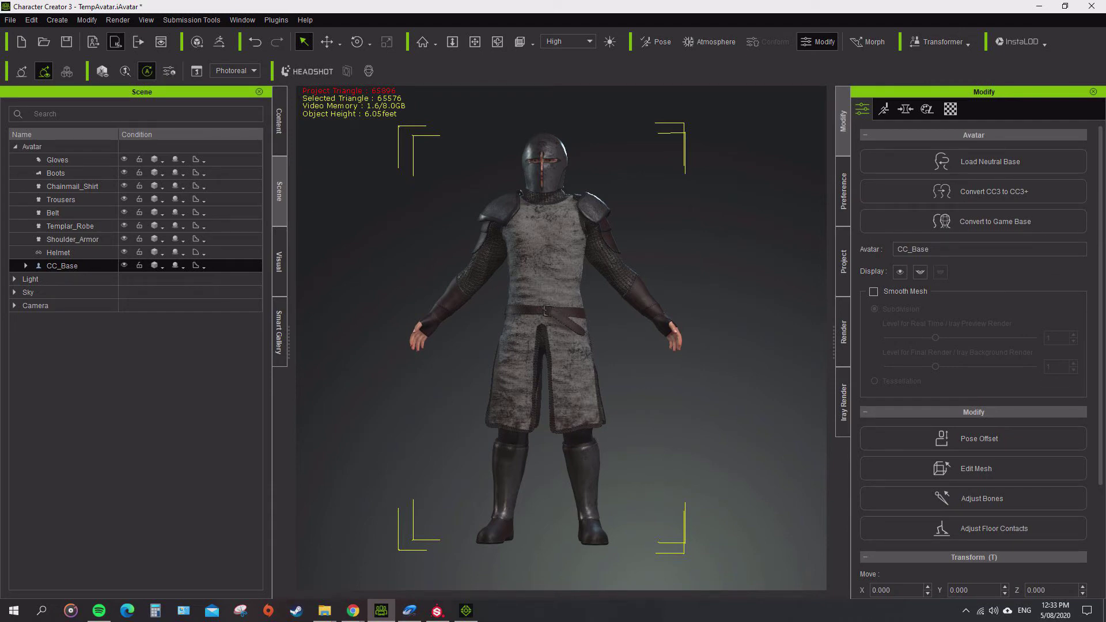
Send the updated knight from Character Creator 3 to the open Templar project in iClone 7
left_click(116, 41)
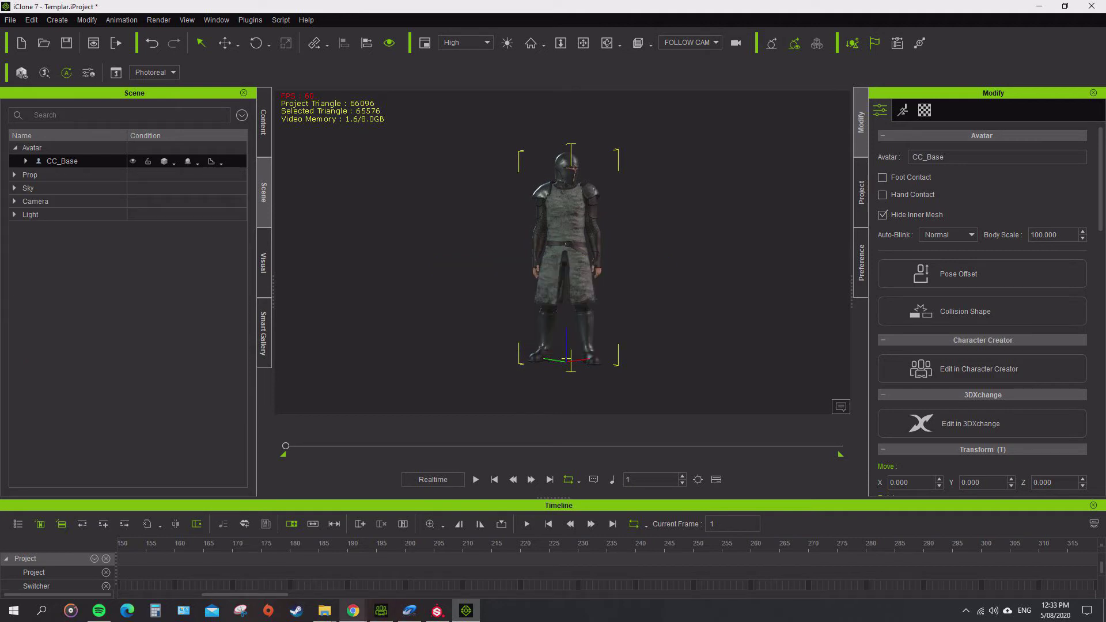
left_click(381, 611)
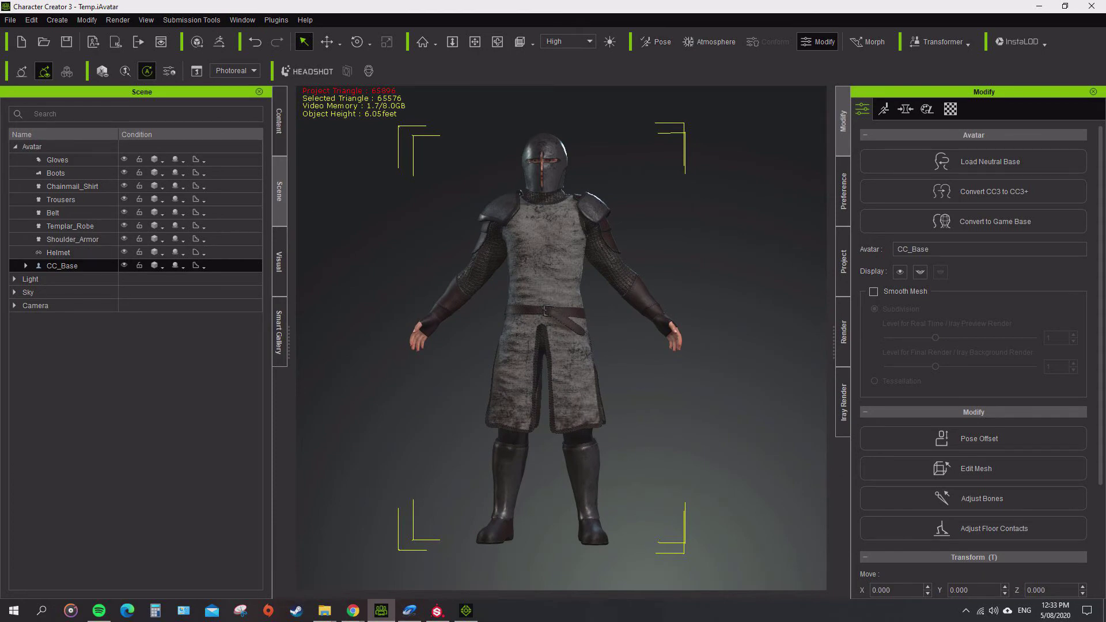
key("alt+Tab")
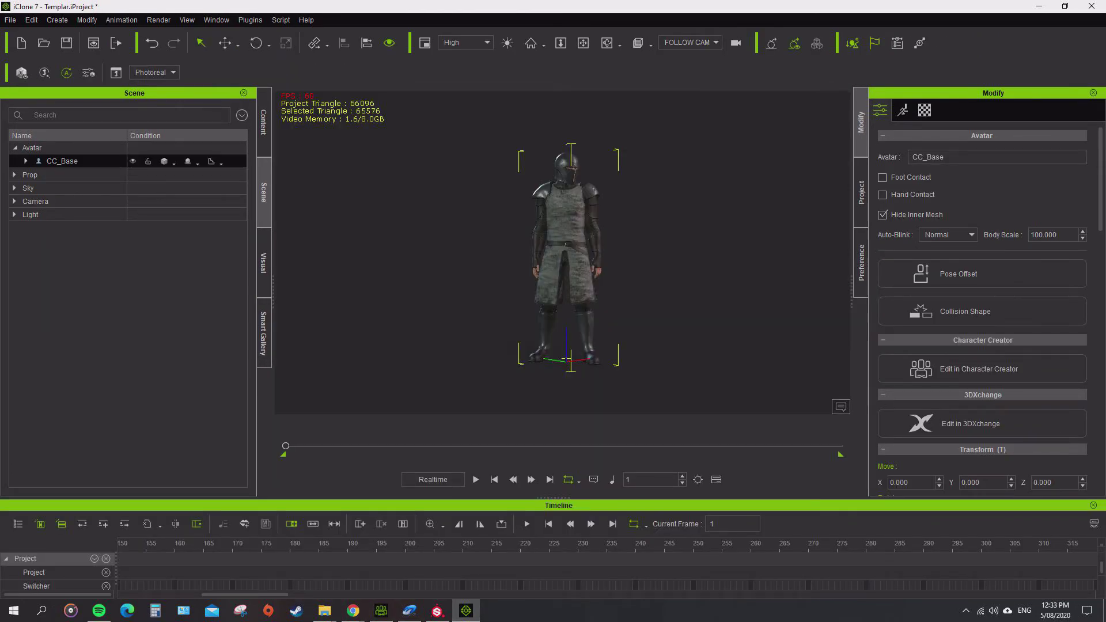
Play the updated knight's animation from the front and from behind to check the outfit in motion
key("space")
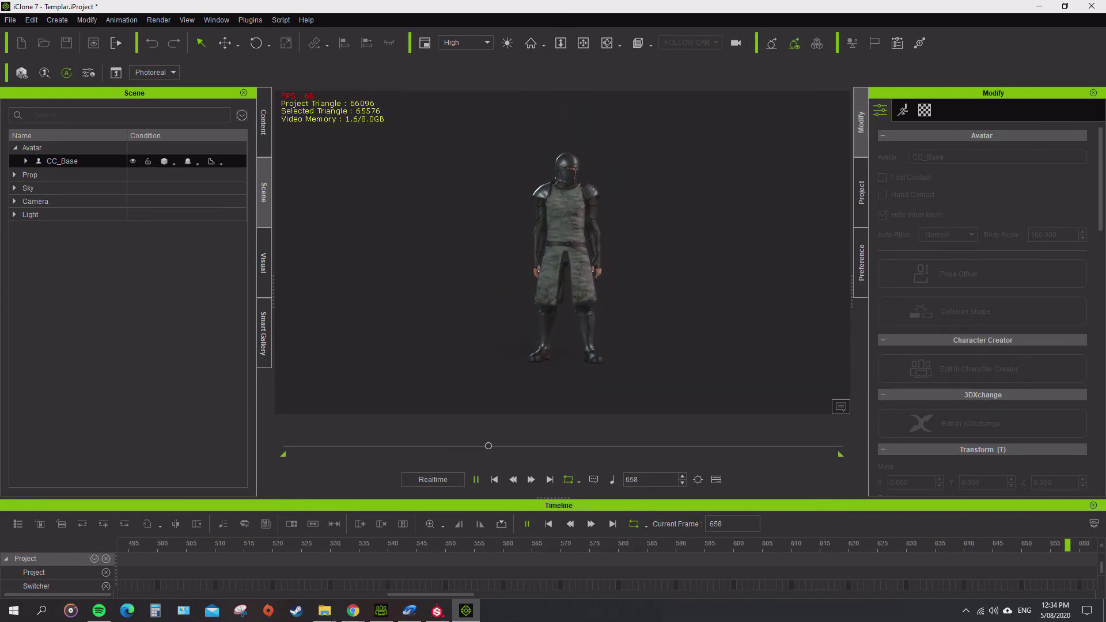
key("w")
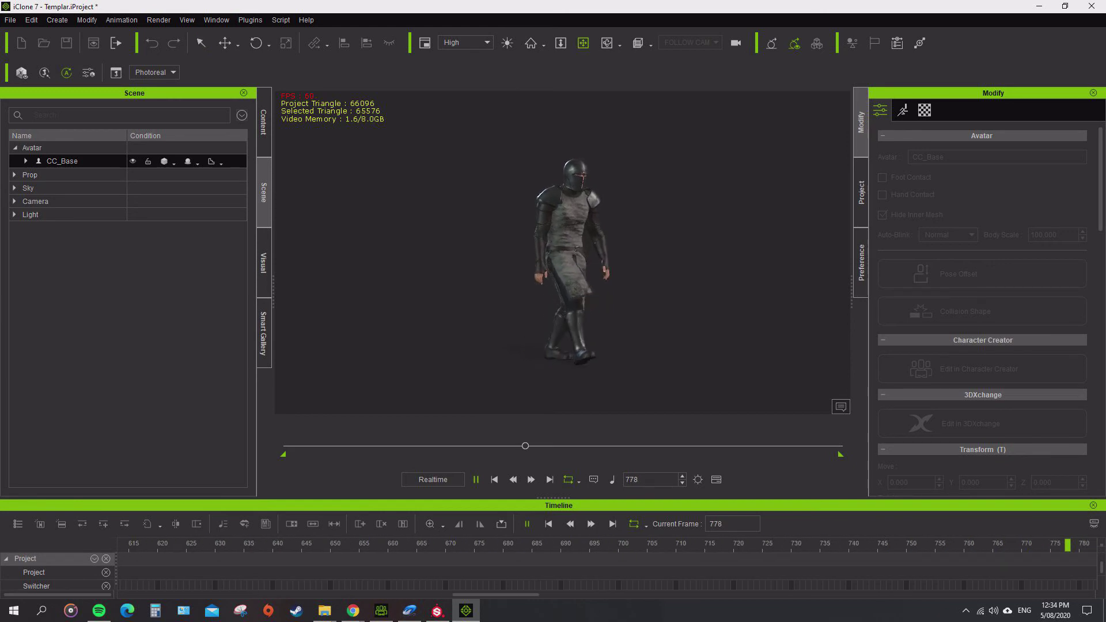
key("space")
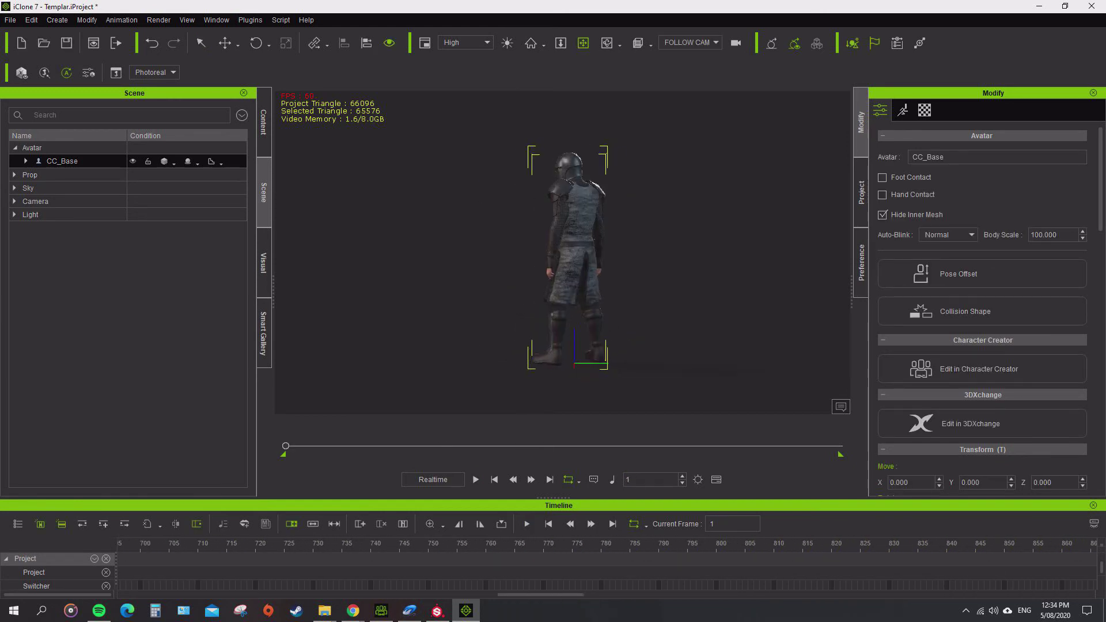
key("space")
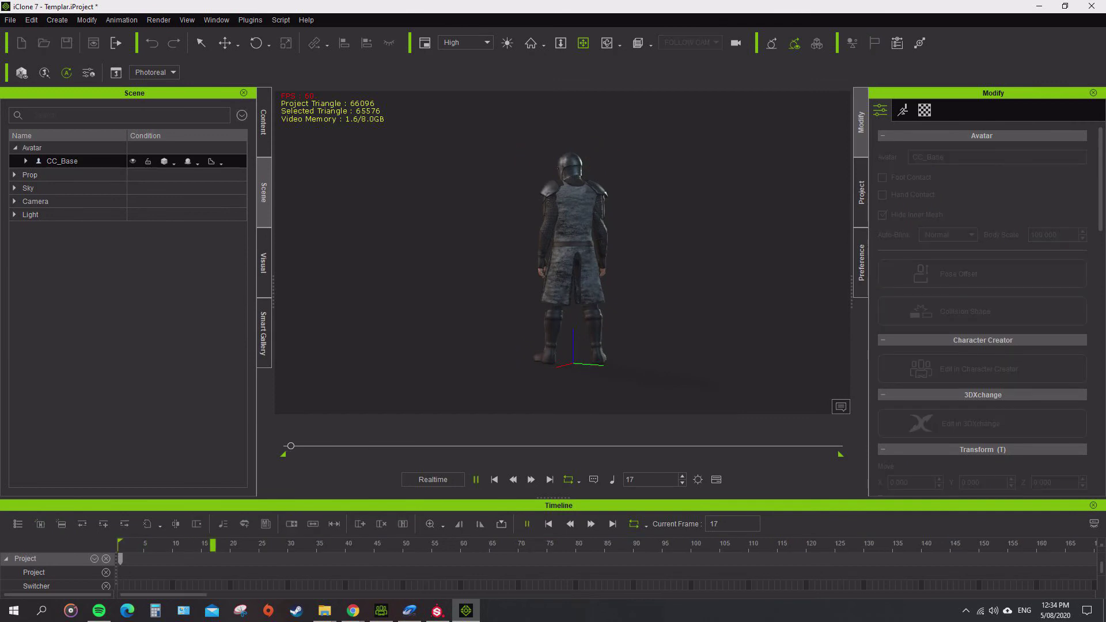